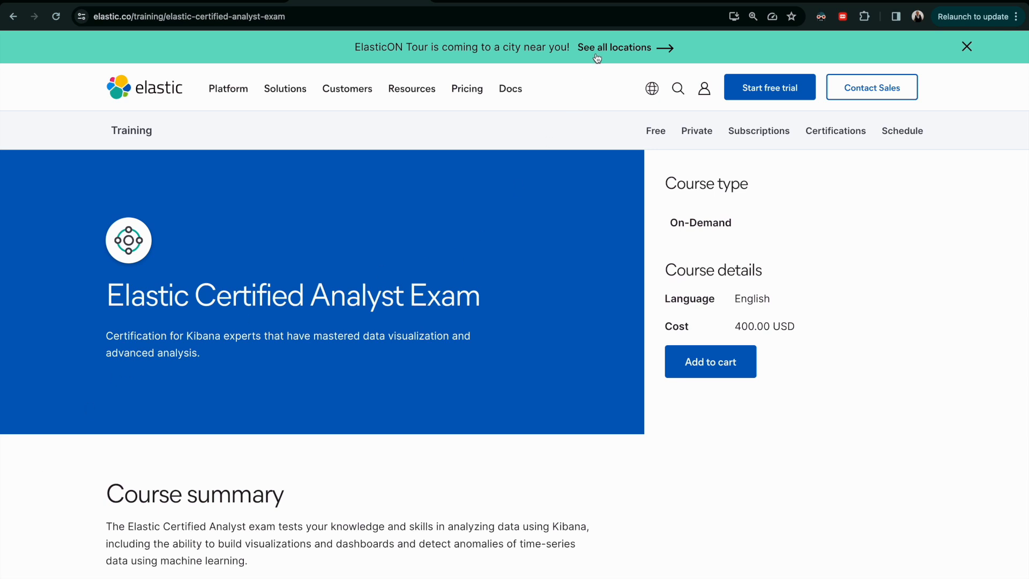
Step: Look over the Elastic Certified Analyst Exam guide videos on the YouTube channel's video page
{"action": "left_click", "coordinate": [627, 1]}
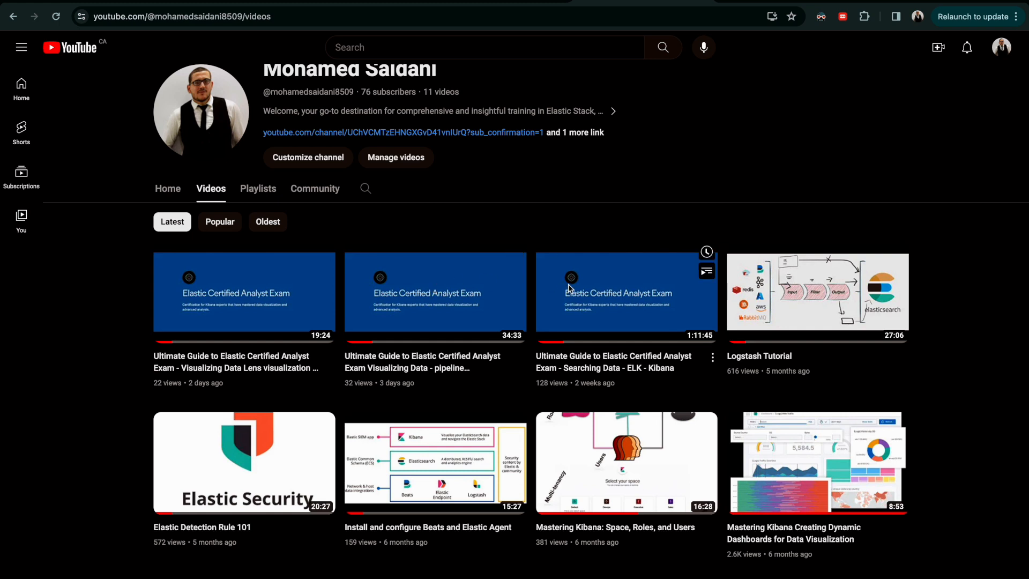
{"action": "mouse_move", "coordinate": [569, 290]}
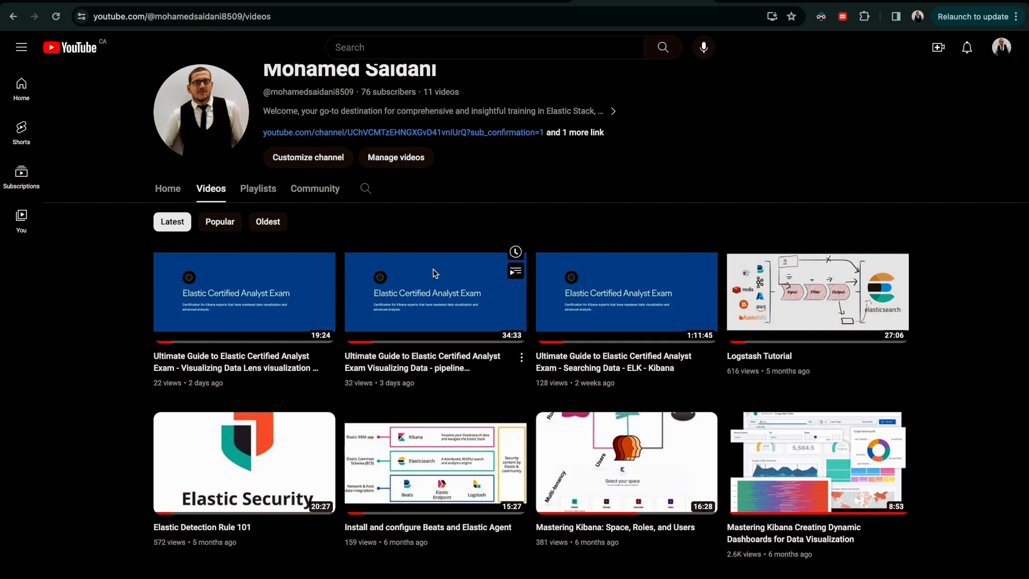
Step: Return to the Elastic Certified Analyst exam page and highlight the topic "Create maps satisfying a given criteria"
{"action": "left_click", "coordinate": [358, 2]}
{"action": "scroll", "coordinate": [317, 340], "scroll_direction": "down", "scroll_amount": 5}
{"action": "scroll", "coordinate": [285, 406], "scroll_direction": "down", "scroll_amount": 8}
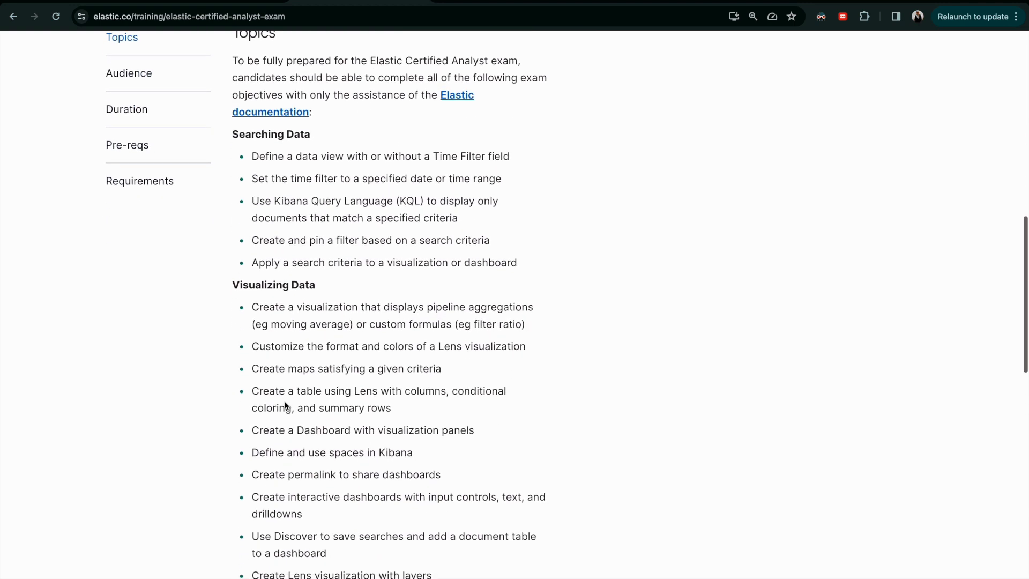
{"action": "scroll", "coordinate": [285, 406], "scroll_direction": "down", "scroll_amount": 1}
{"action": "triple_click", "coordinate": [274, 357]}
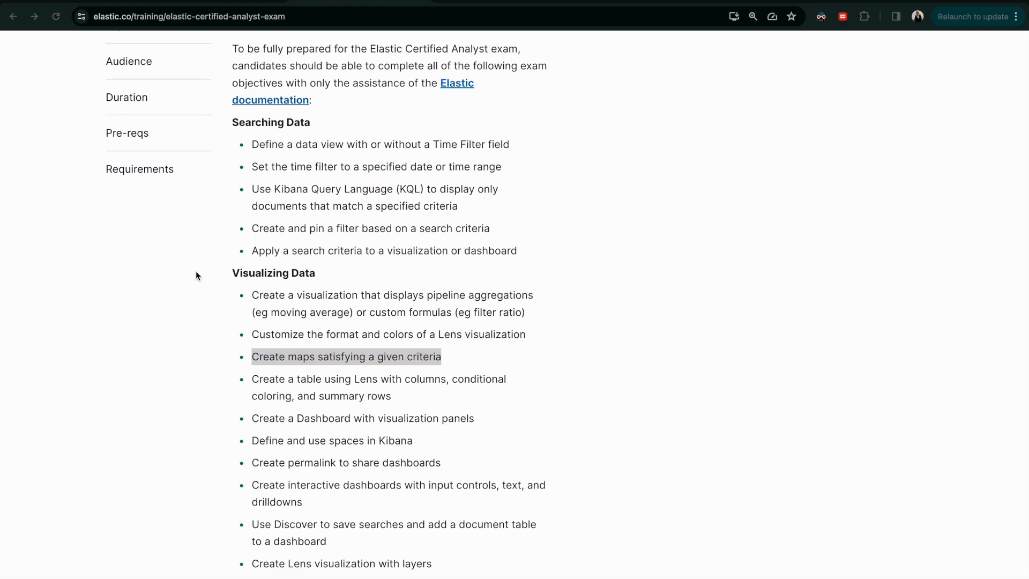
Step: Review the Kibana Maps documentation, covering multi-layer maps, animated spatial temporal data and embedding maps in dashboards
{"action": "left_click", "coordinate": [488, 2]}
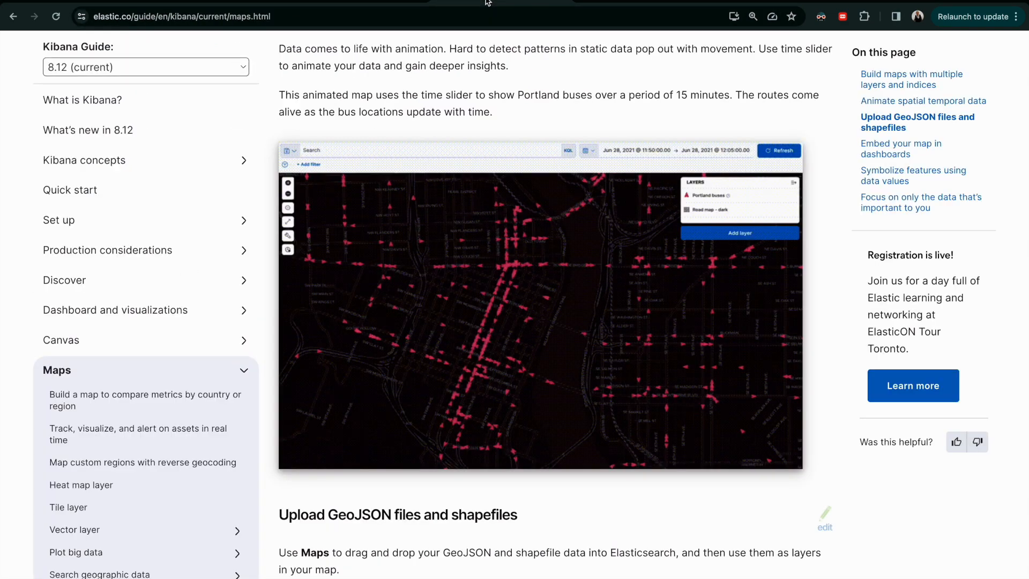
{"action": "scroll", "coordinate": [445, 193], "scroll_direction": "up", "scroll_amount": 20}
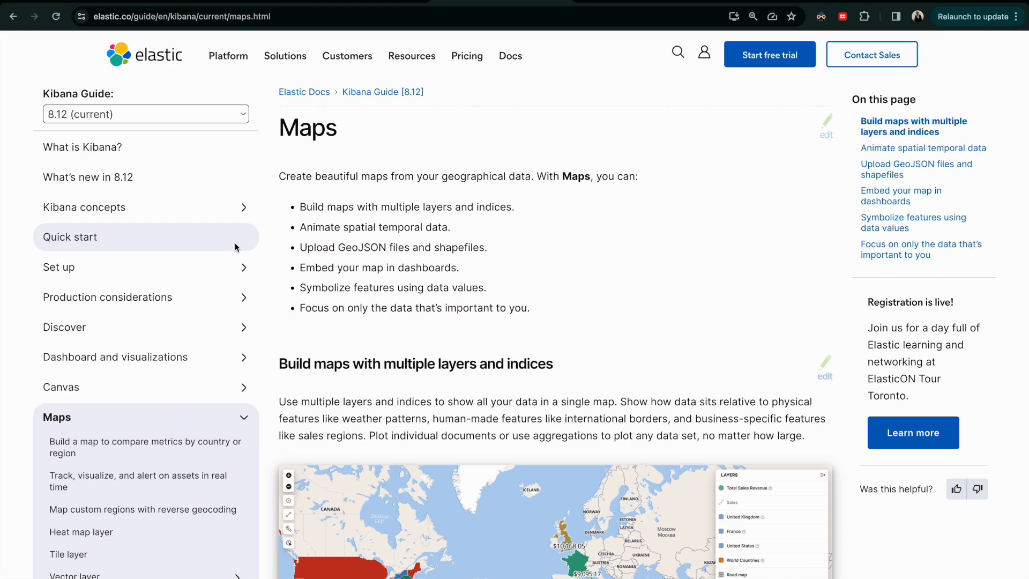
{"action": "scroll", "coordinate": [310, 408], "scroll_direction": "down", "scroll_amount": 10}
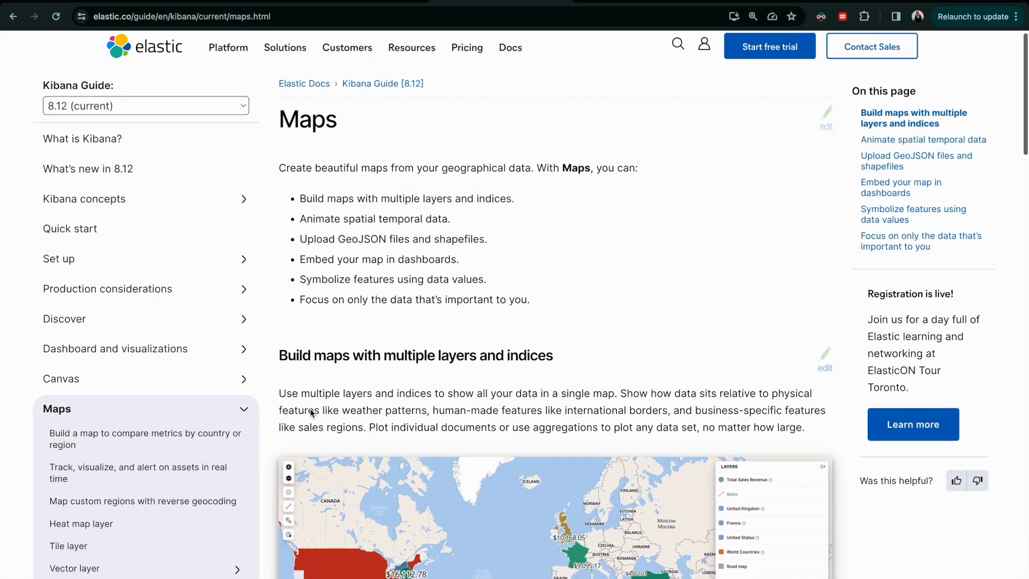
{"action": "scroll", "coordinate": [428, 344], "scroll_direction": "down", "scroll_amount": 8}
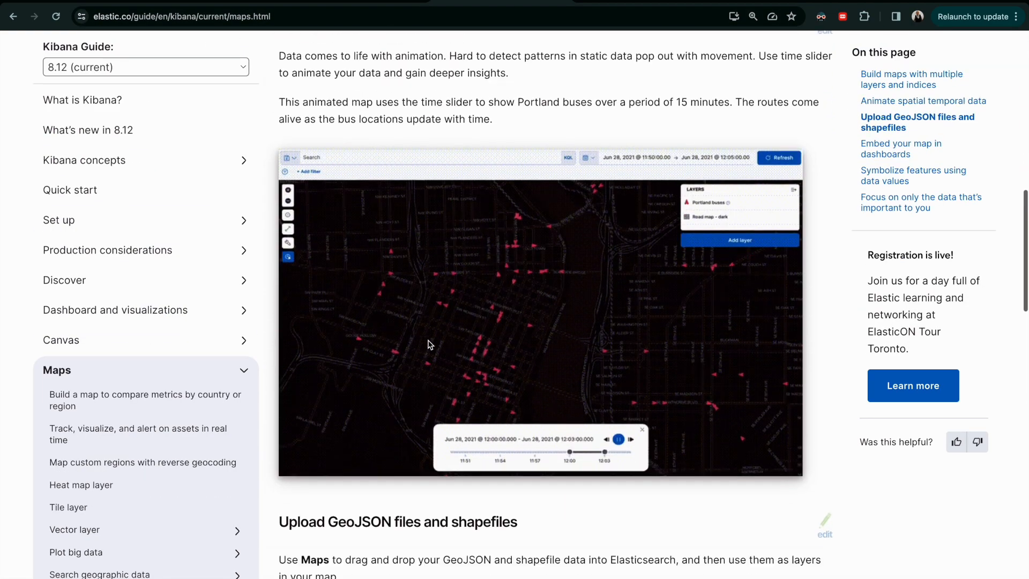
{"action": "scroll", "coordinate": [428, 344], "scroll_direction": "up", "scroll_amount": 15}
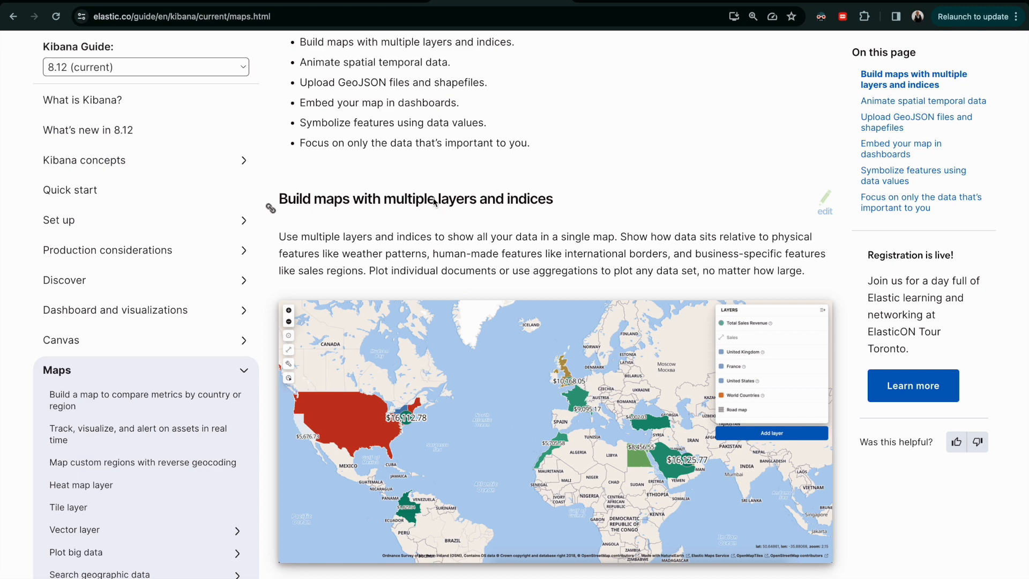
{"action": "scroll", "coordinate": [417, 306], "scroll_direction": "down", "scroll_amount": 3}
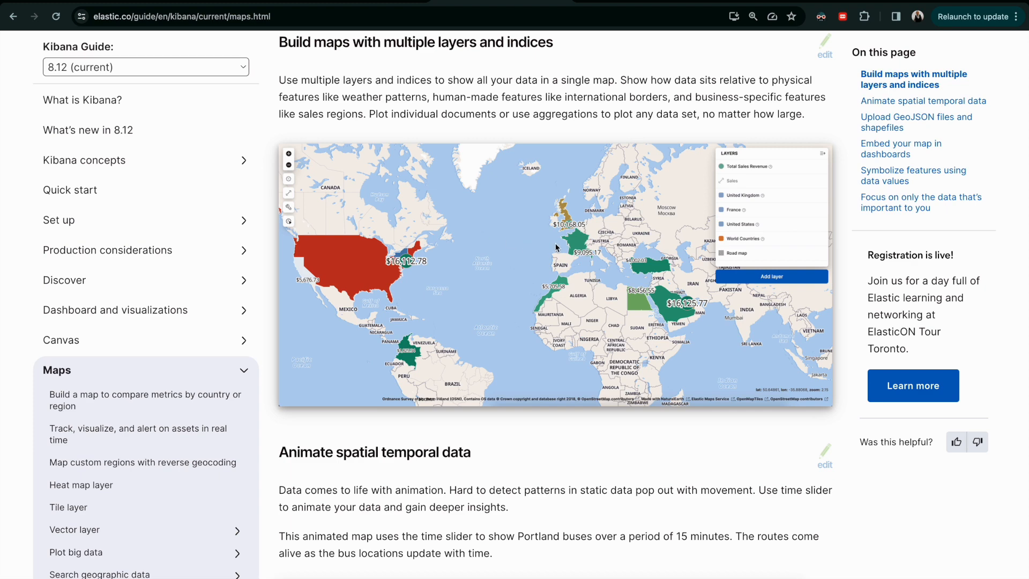
{"action": "scroll", "coordinate": [538, 248], "scroll_direction": "up", "scroll_amount": 1}
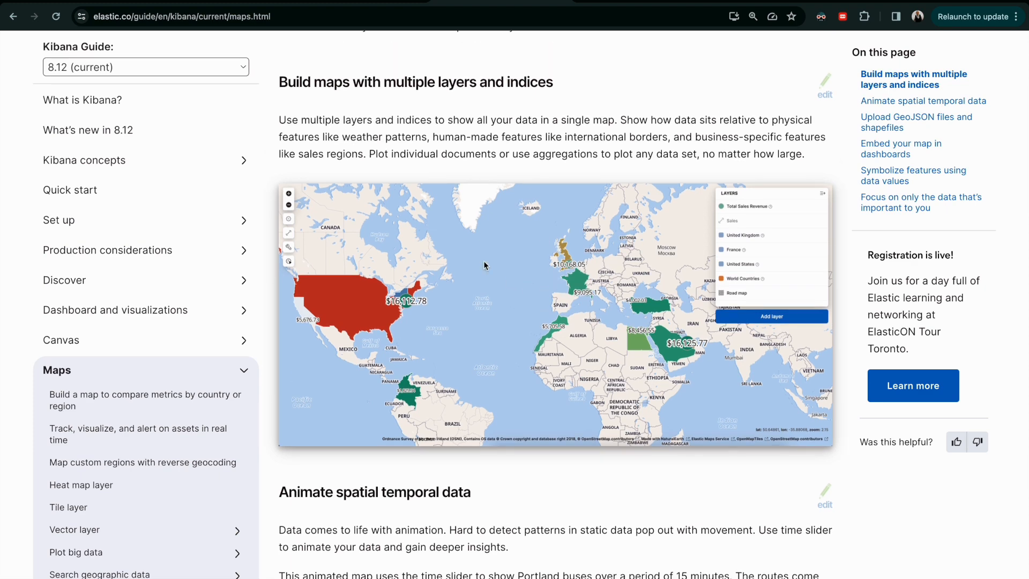
{"action": "scroll", "coordinate": [492, 331], "scroll_direction": "down", "scroll_amount": 6}
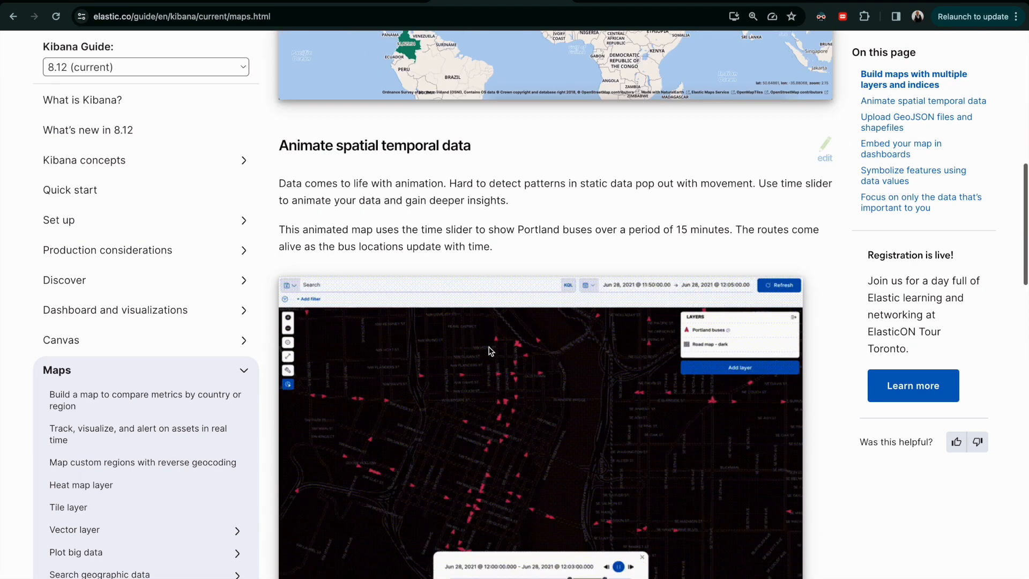
{"action": "scroll", "coordinate": [452, 391], "scroll_direction": "down", "scroll_amount": 2}
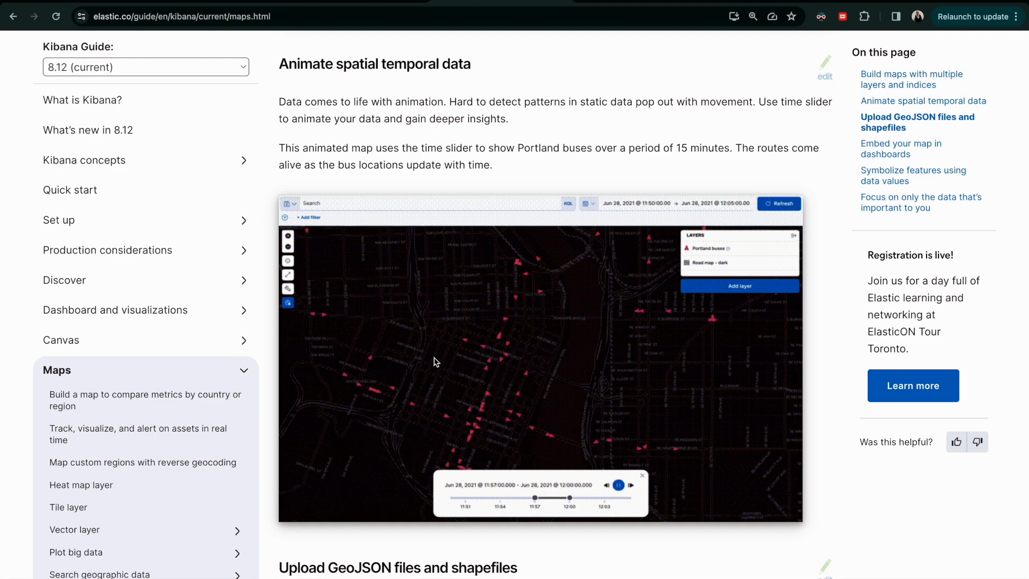
{"action": "scroll", "coordinate": [452, 354], "scroll_direction": "down", "scroll_amount": 15}
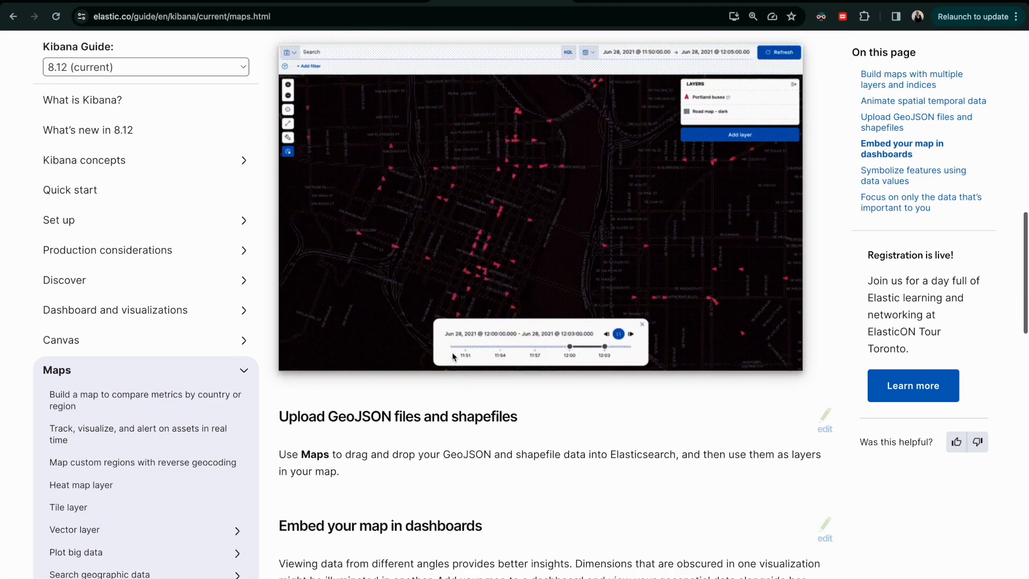
{"action": "scroll", "coordinate": [456, 343], "scroll_direction": "up", "scroll_amount": 8}
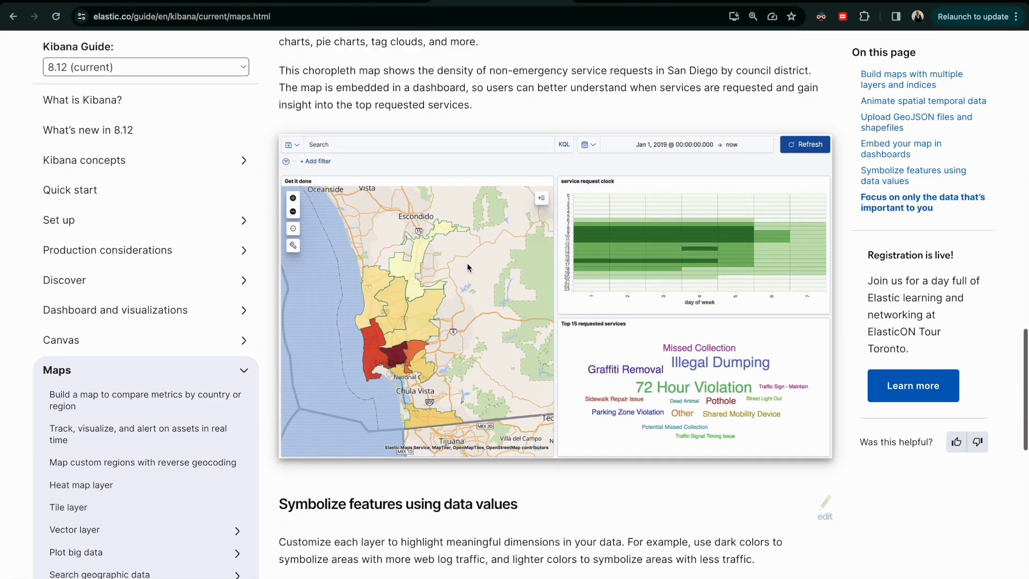
{"action": "scroll", "coordinate": [464, 304], "scroll_direction": "down", "scroll_amount": 3}
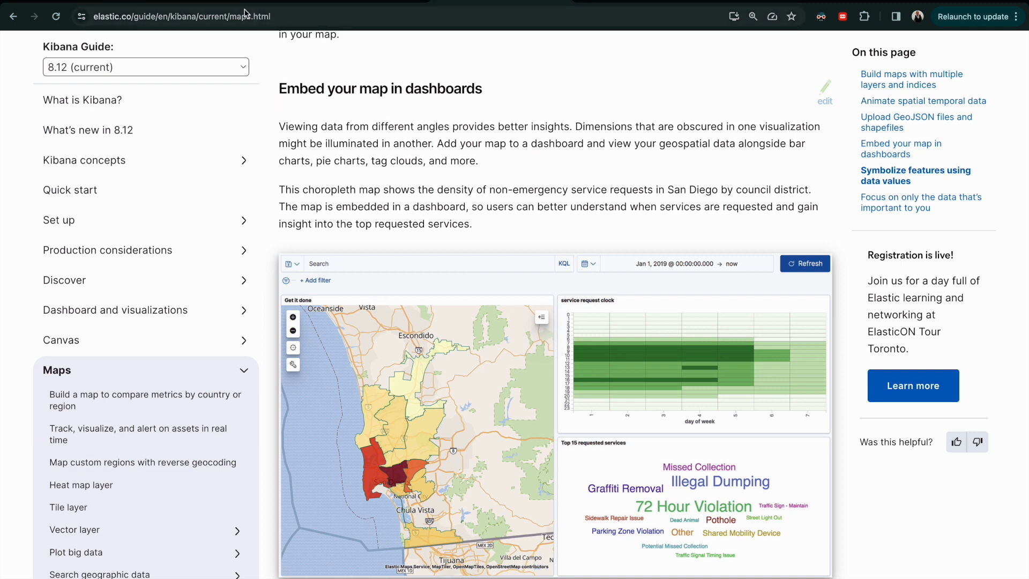
Step: Switch to Kibana Discover, remove the OriginCountry and DestCountry columns from the flights table, and clear the field name search
{"action": "left_click", "coordinate": [229, 3]}
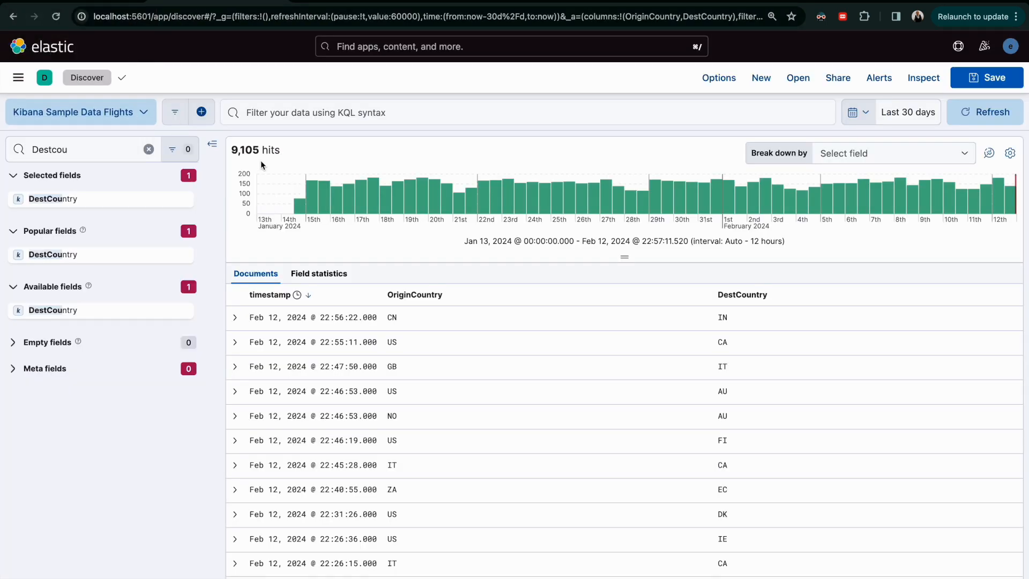
{"action": "left_click", "coordinate": [459, 296]}
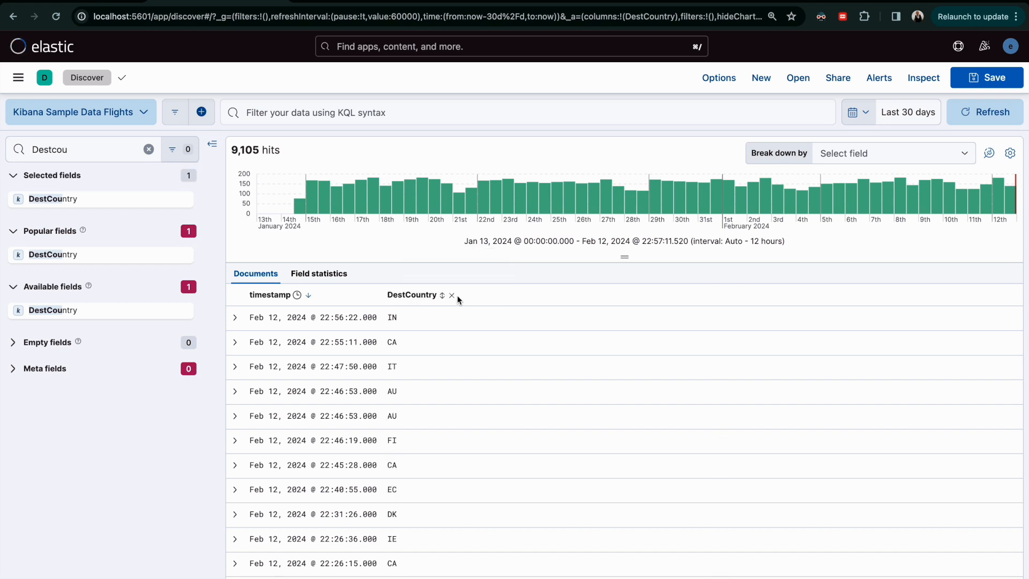
{"action": "left_click", "coordinate": [451, 296]}
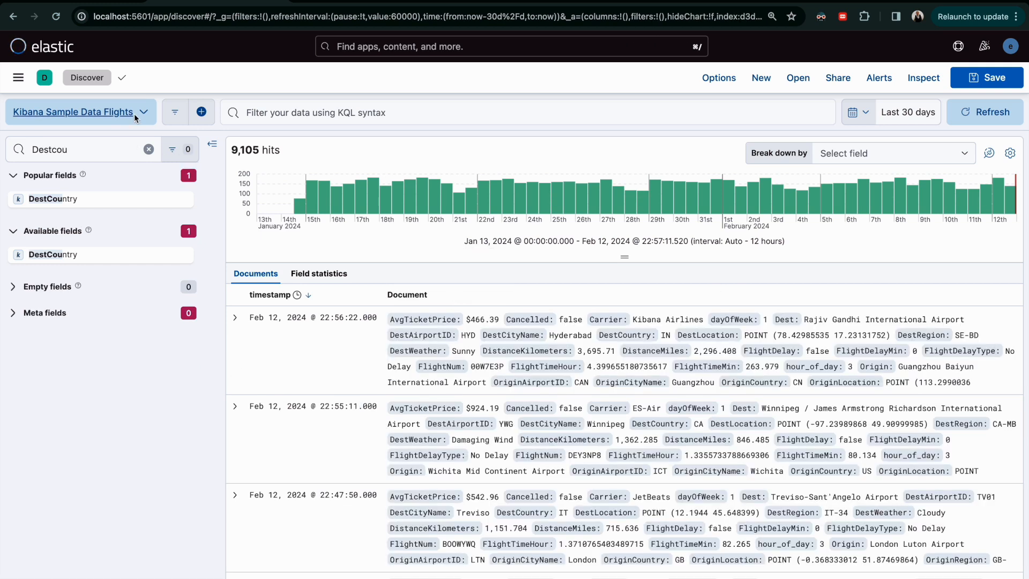
{"action": "left_click", "coordinate": [144, 149]}
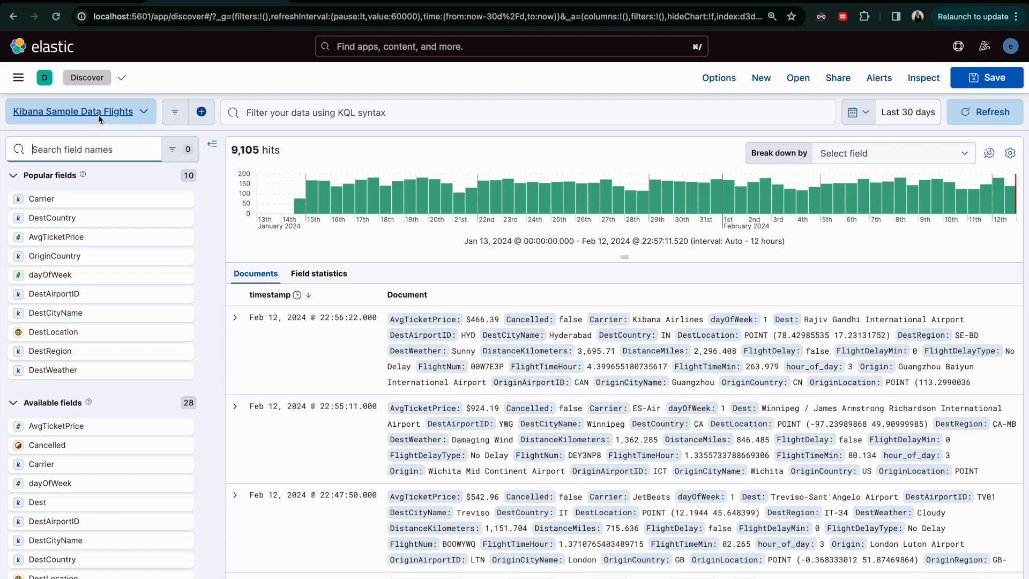
Step: Filter the field list of the flights data view to show only Geo point fields
{"action": "left_click", "coordinate": [172, 150]}
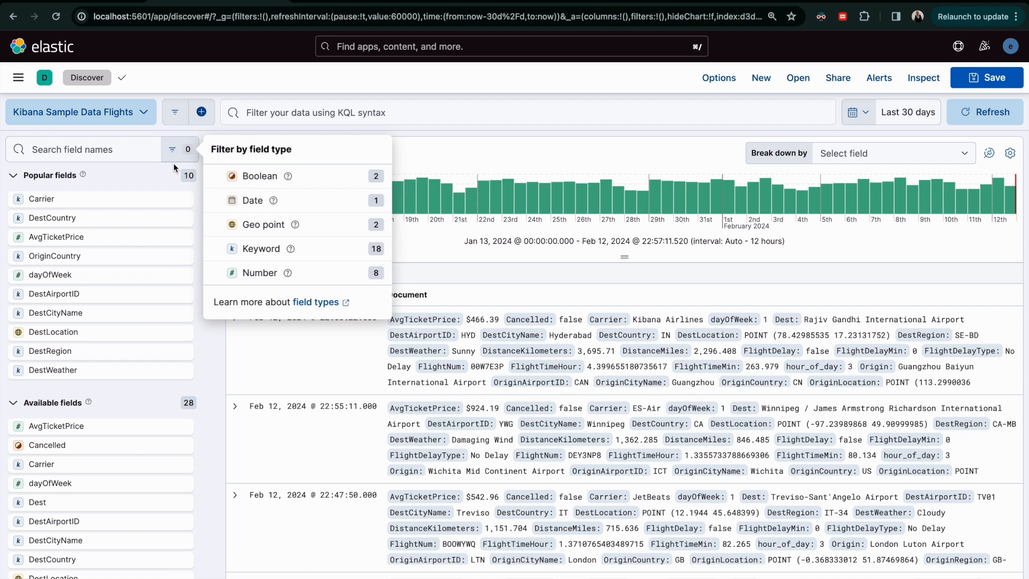
{"action": "left_click", "coordinate": [268, 226]}
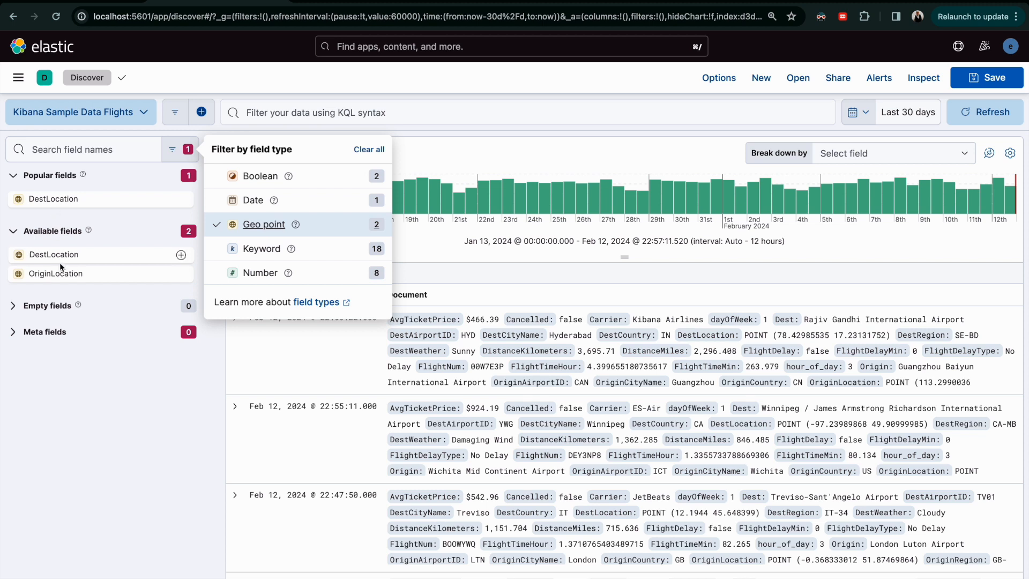
{"action": "left_click", "coordinate": [146, 474]}
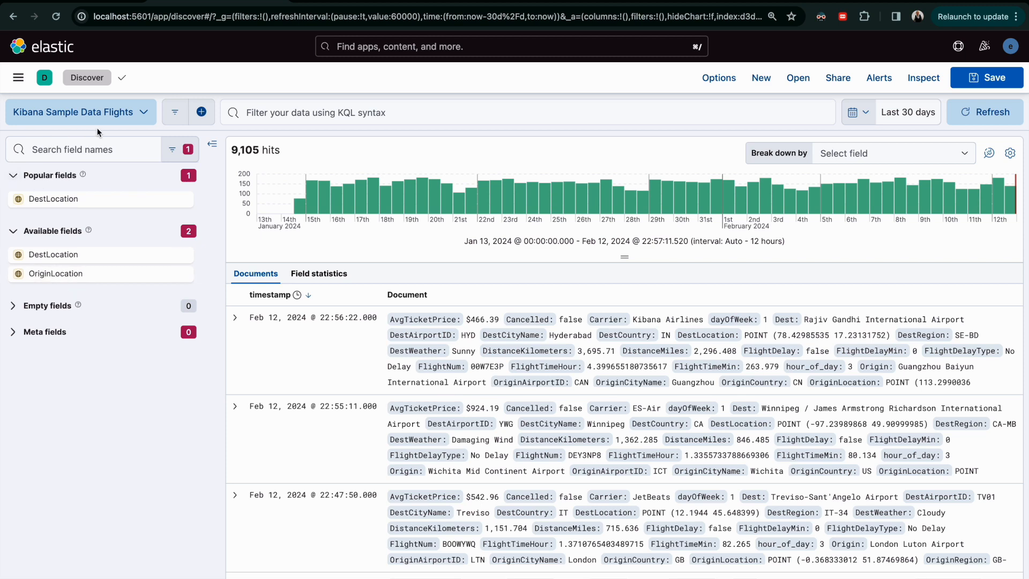
Step: Check the geo point fields in the Kibana Sample Data eCommerce data view and return to Kibana Sample Data Flights
{"action": "left_click", "coordinate": [138, 114]}
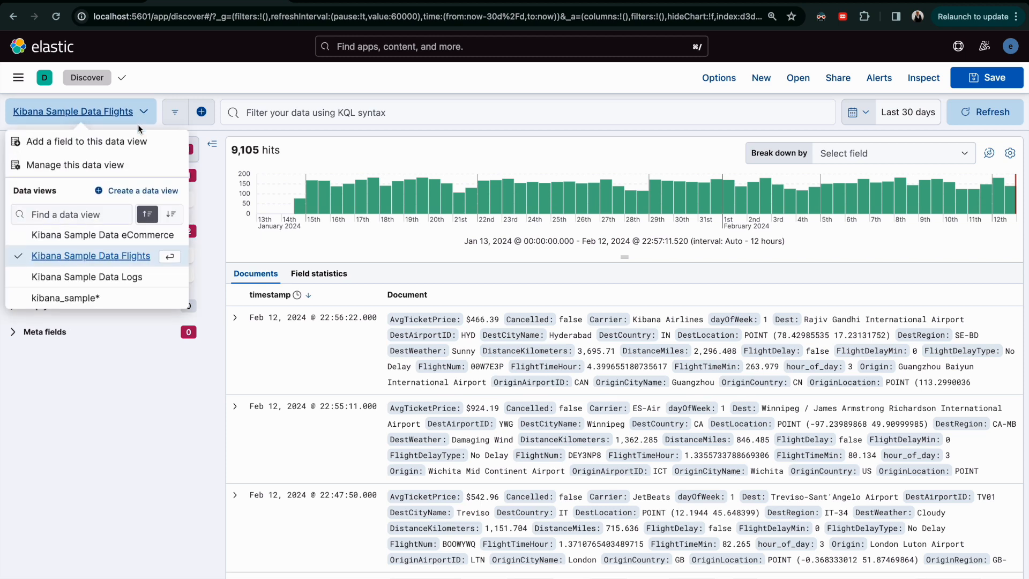
{"action": "left_click", "coordinate": [104, 236]}
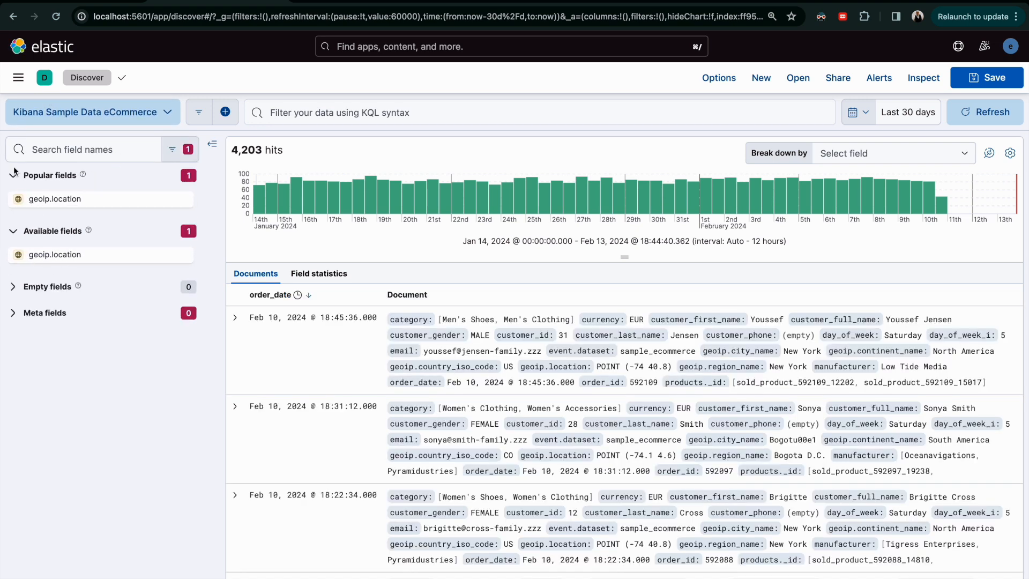
{"action": "left_click", "coordinate": [175, 117]}
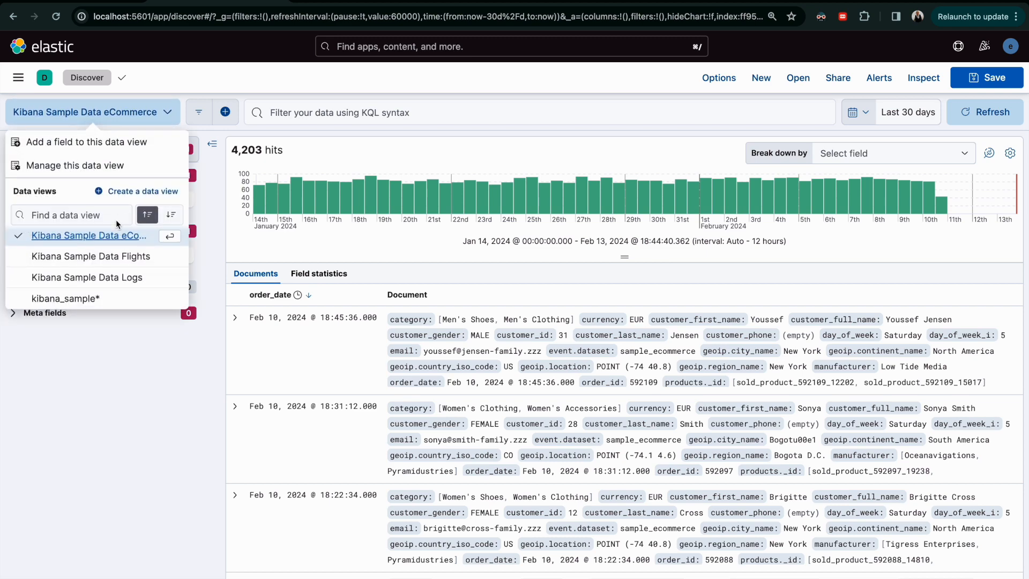
{"action": "left_click", "coordinate": [101, 257]}
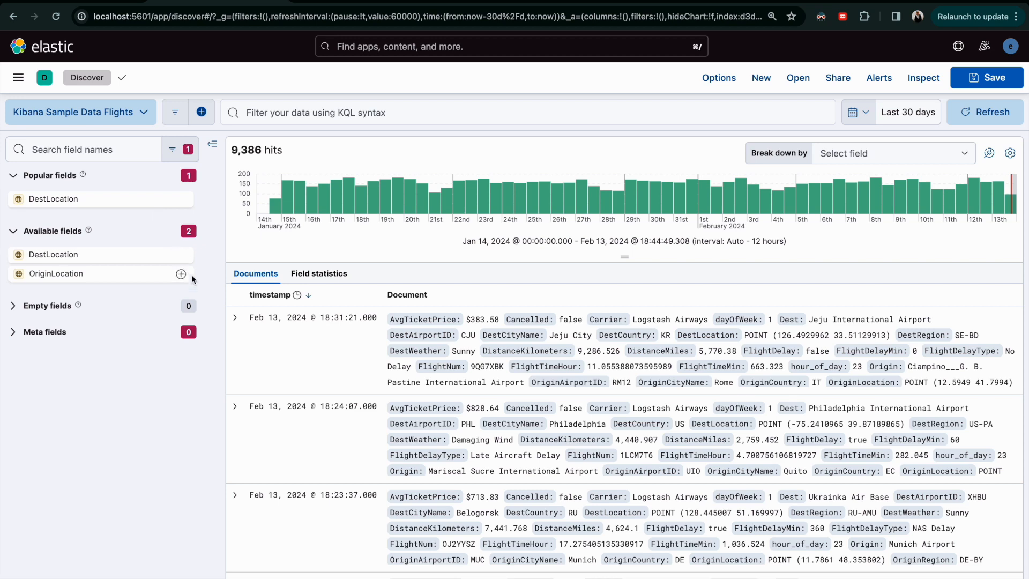
Step: Add the DestLocation and OriginLocation fields as columns in the flights document table
{"action": "left_click", "coordinate": [235, 318]}
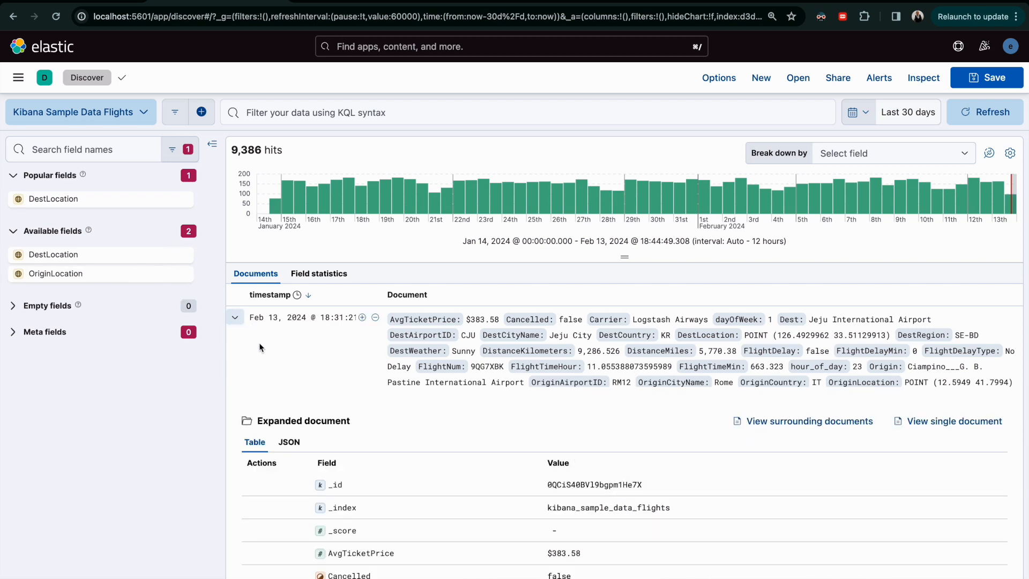
{"action": "left_click", "coordinate": [236, 319]}
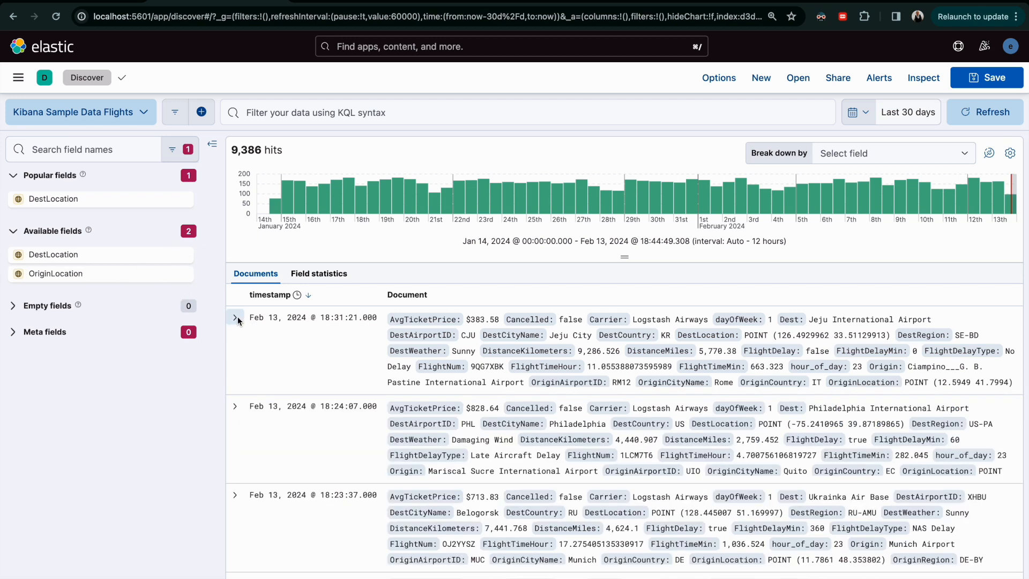
{"action": "left_click", "coordinate": [182, 254]}
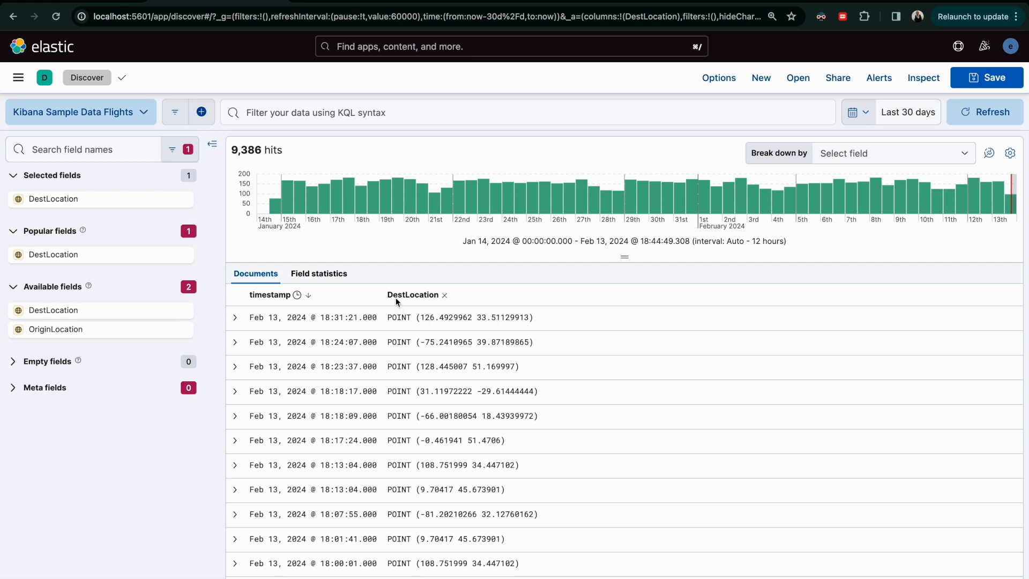
{"action": "left_click", "coordinate": [182, 329]}
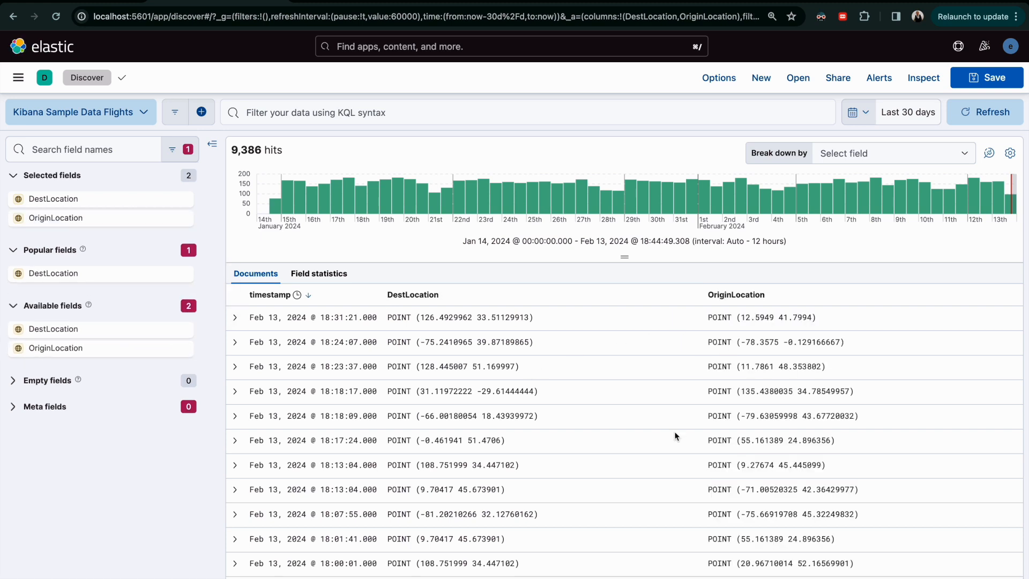
Step: Expand the first flight document and add its DestCountry field as a table column
{"action": "left_click", "coordinate": [235, 317]}
{"action": "scroll", "coordinate": [310, 446], "scroll_direction": "down", "scroll_amount": 2}
{"action": "scroll", "coordinate": [311, 447], "scroll_direction": "down", "scroll_amount": 3}
{"action": "scroll", "coordinate": [342, 462], "scroll_direction": "down", "scroll_amount": 2}
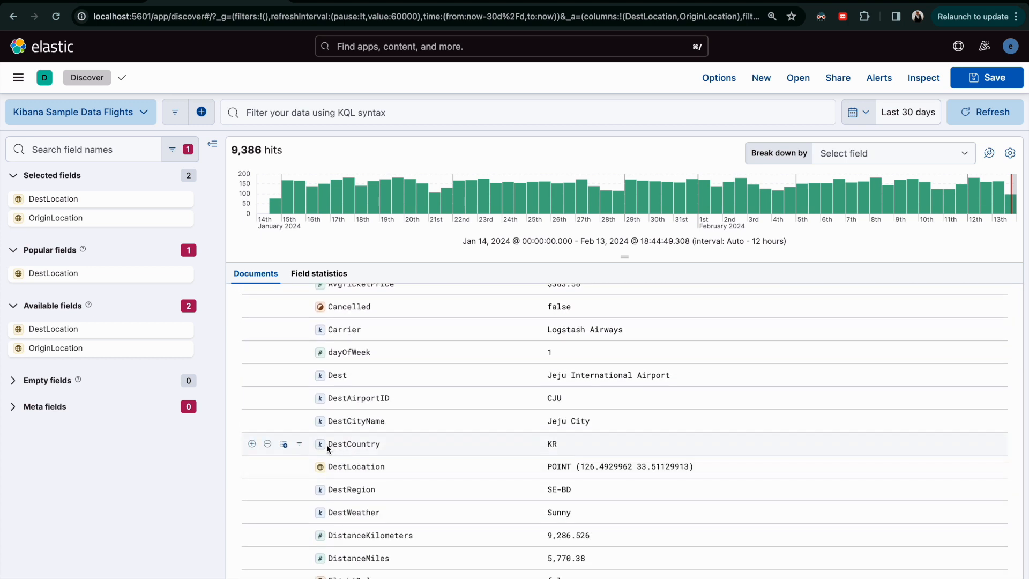
{"action": "left_click", "coordinate": [284, 445]}
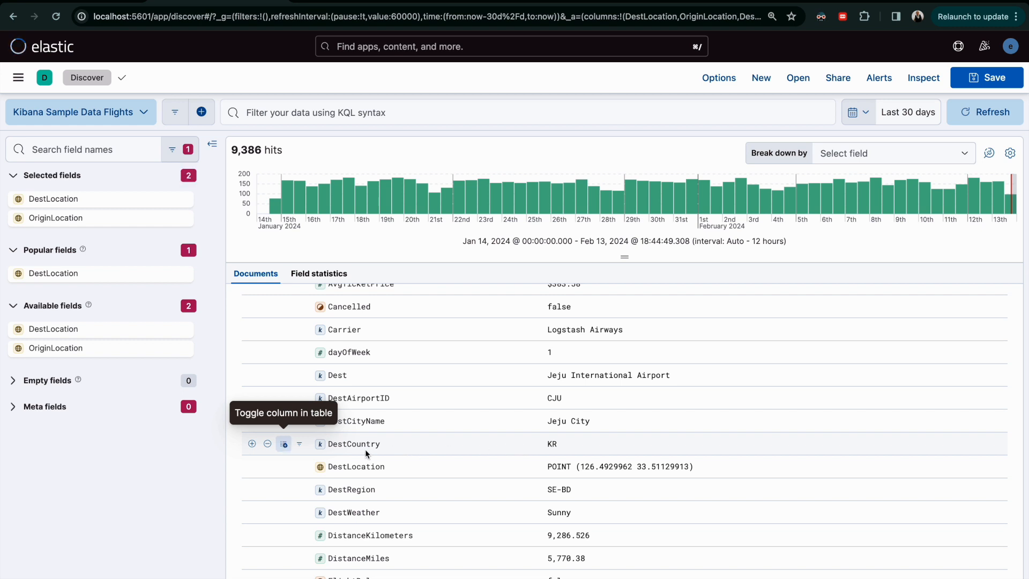
Step: Add the OriginCountry field of the expanded flight document as a table column and collapse the document
{"action": "scroll", "coordinate": [367, 453], "scroll_direction": "down", "scroll_amount": 2}
{"action": "scroll", "coordinate": [368, 455], "scroll_direction": "down", "scroll_amount": 5}
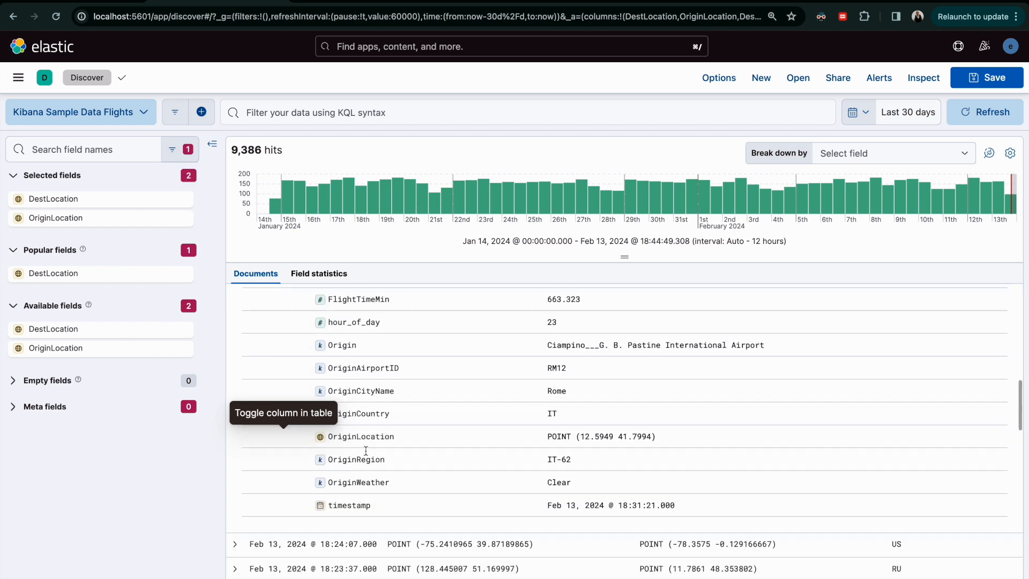
{"action": "scroll", "coordinate": [375, 445], "scroll_direction": "up", "scroll_amount": 1}
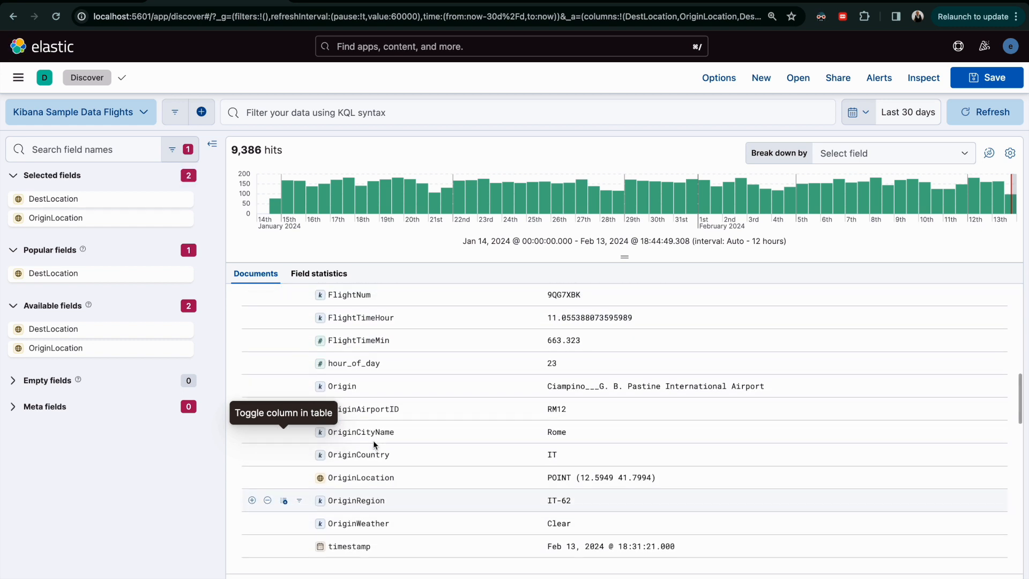
{"action": "left_click", "coordinate": [284, 456]}
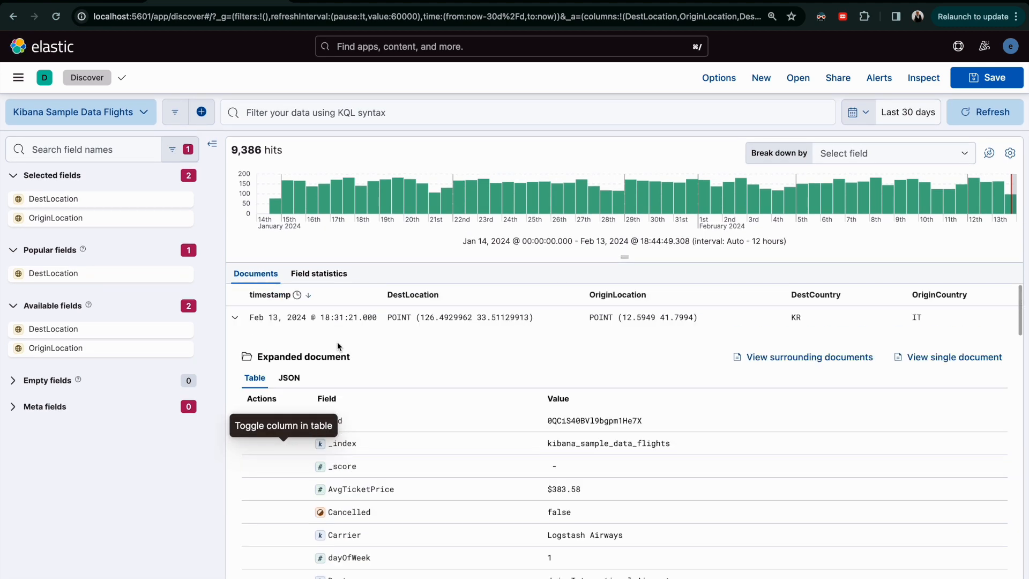
{"action": "left_click", "coordinate": [236, 317]}
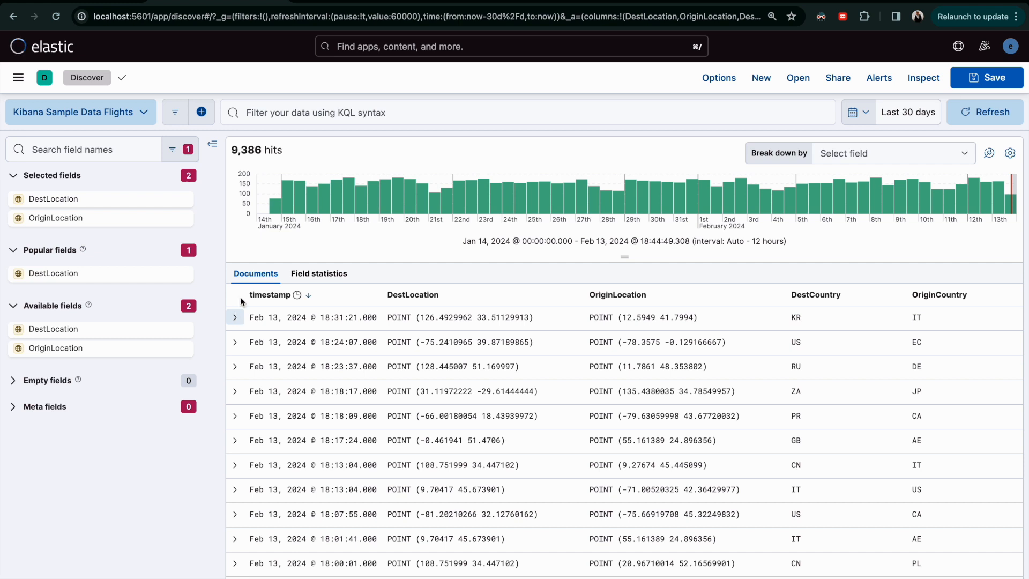
Step: Create a new Maps visualization from the Visualize Library
{"action": "left_click", "coordinate": [13, 80]}
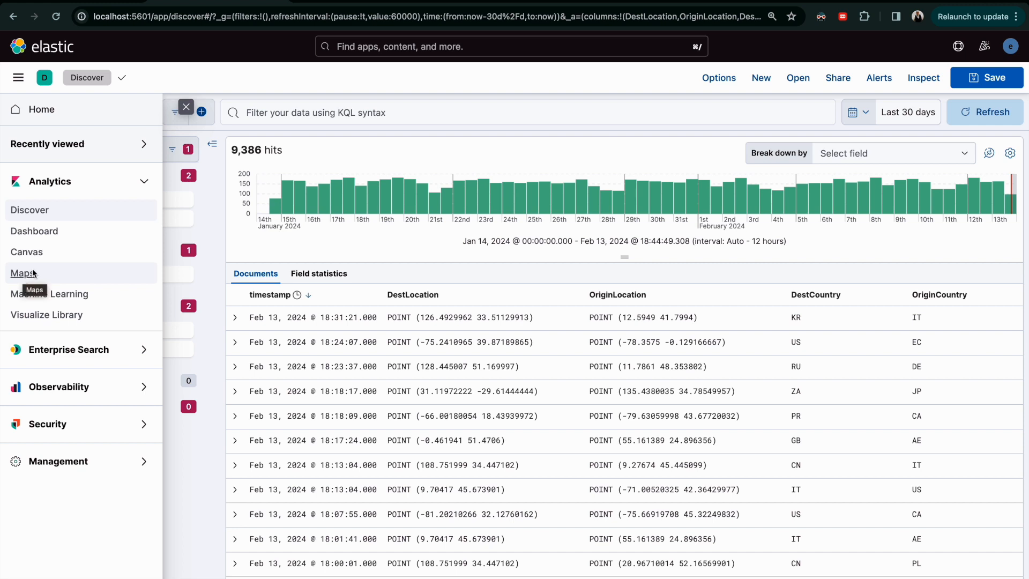
{"action": "left_click", "coordinate": [38, 314]}
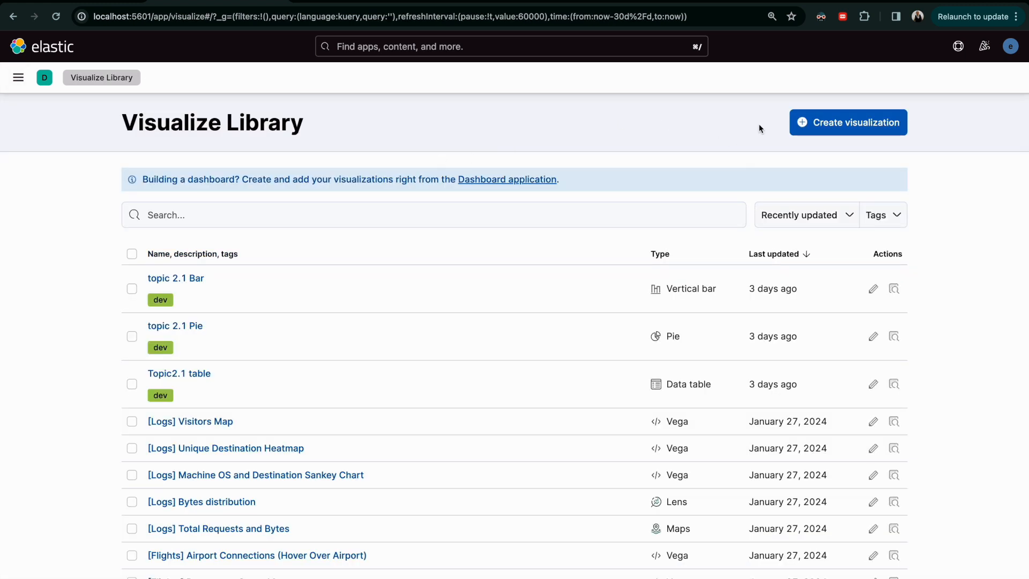
{"action": "left_click", "coordinate": [836, 122]}
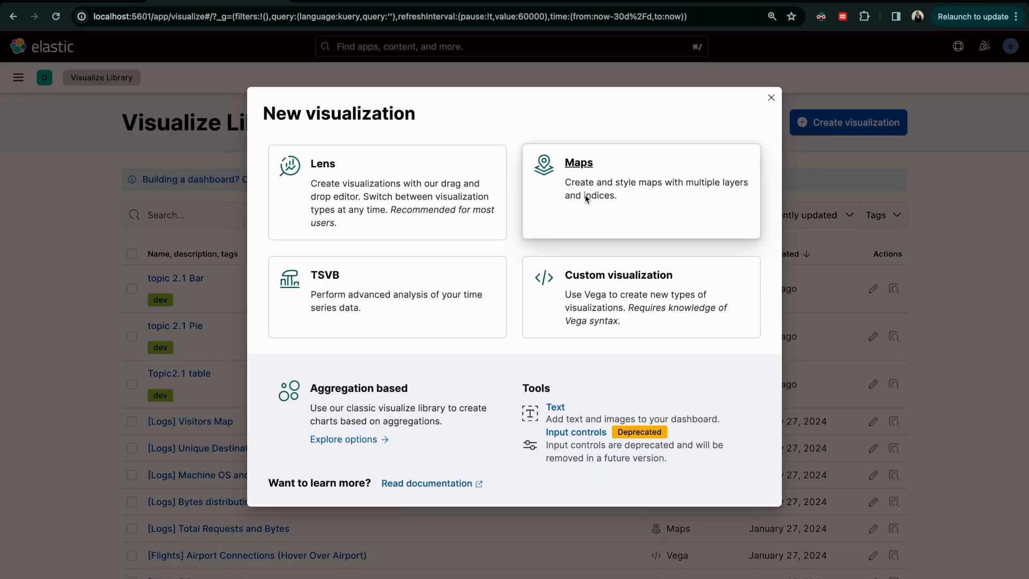
{"action": "left_click", "coordinate": [571, 162]}
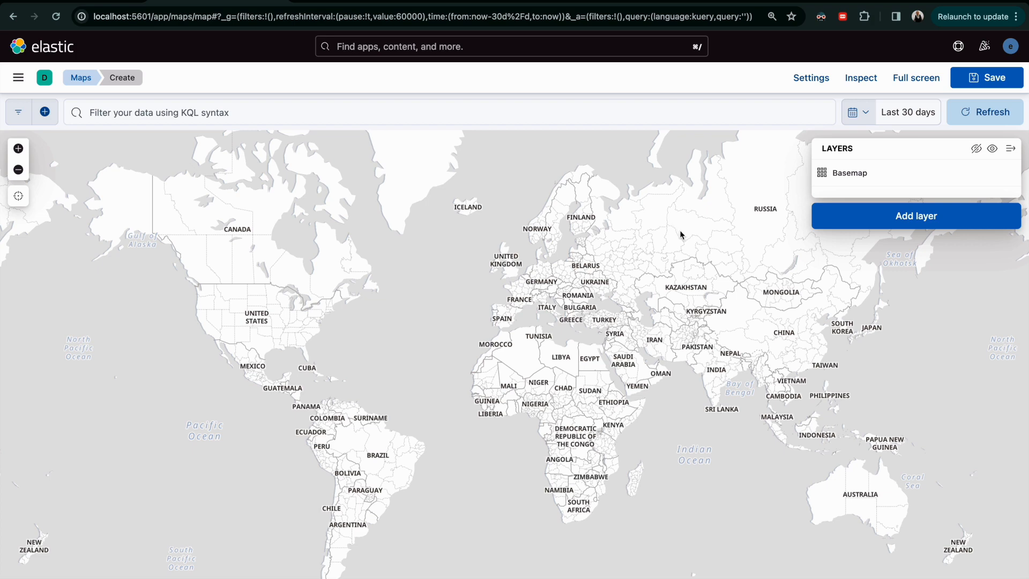
Step: Start adding a layer to the blank world map and look through the Elasticsearch layer types
{"action": "left_click_drag", "start_coordinate": [671, 264], "coordinate": [606, 234]}
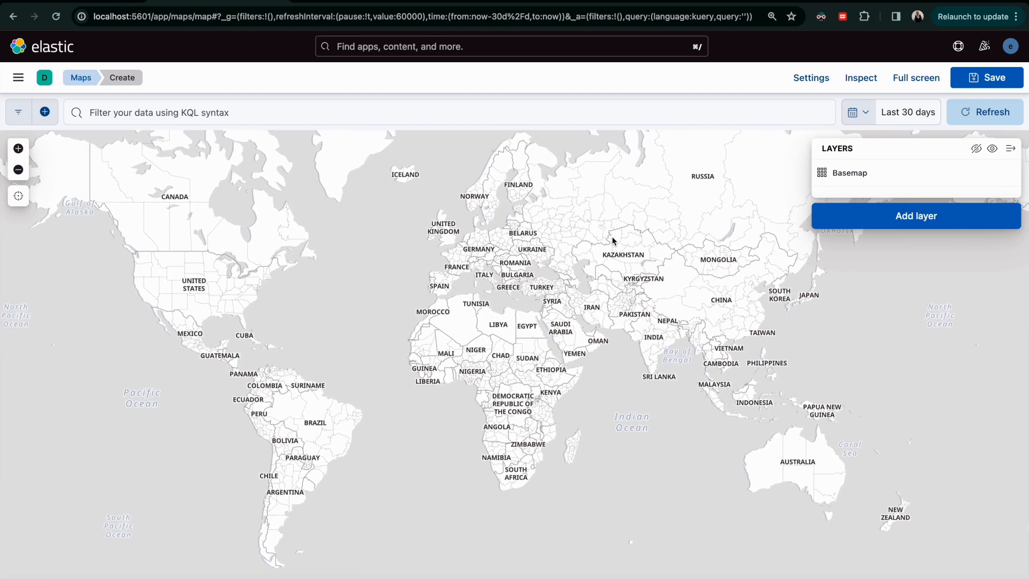
{"action": "left_click_drag", "start_coordinate": [445, 221], "coordinate": [443, 245]}
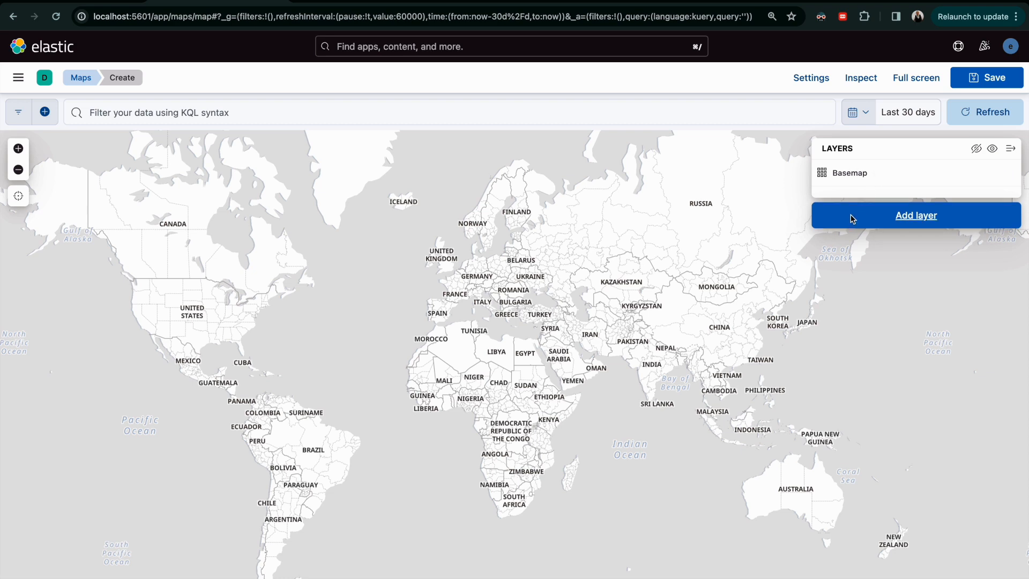
{"action": "left_click", "coordinate": [885, 222]}
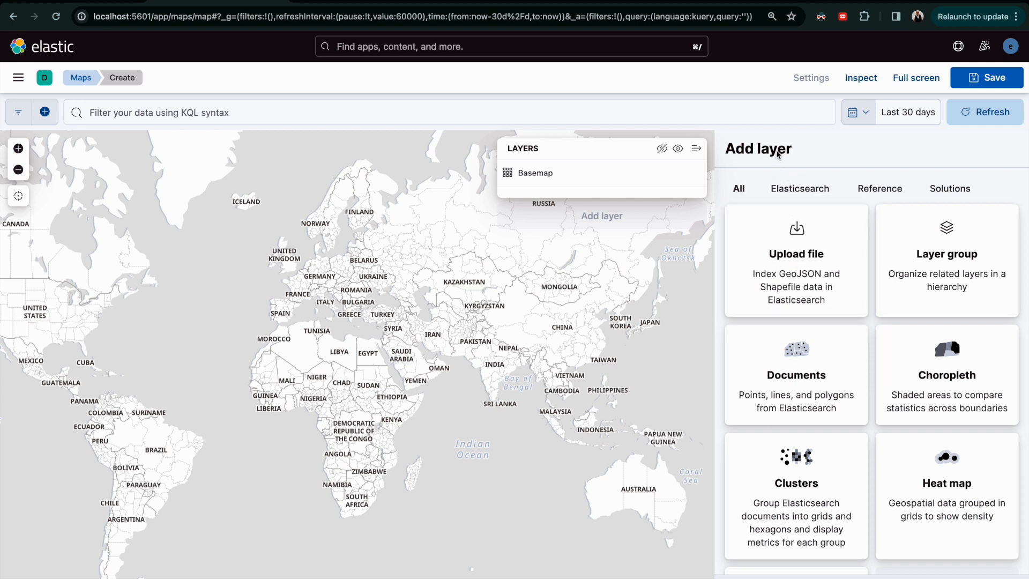
{"action": "left_click", "coordinate": [784, 187]}
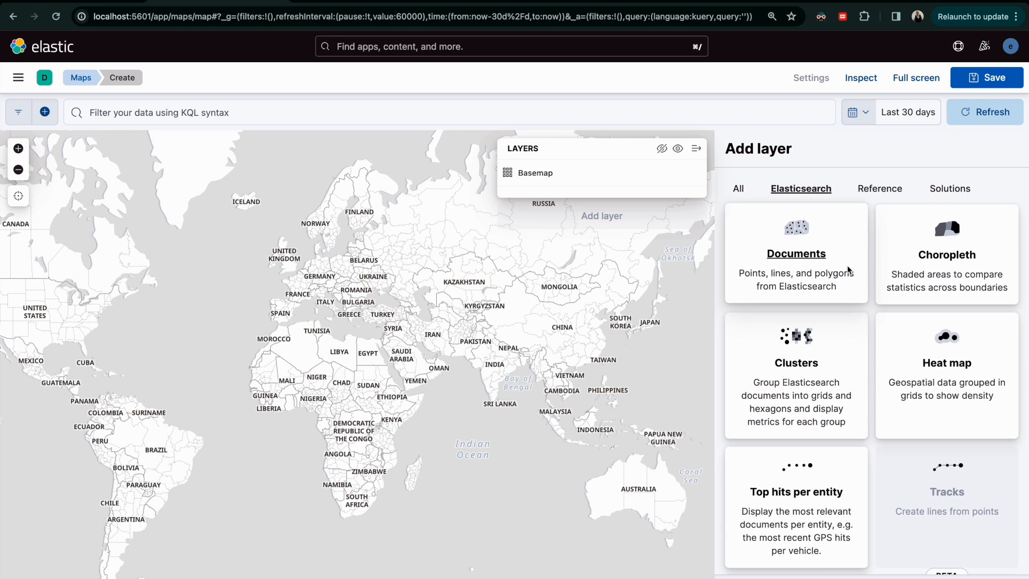
{"action": "scroll", "coordinate": [799, 453], "scroll_direction": "down", "scroll_amount": 5}
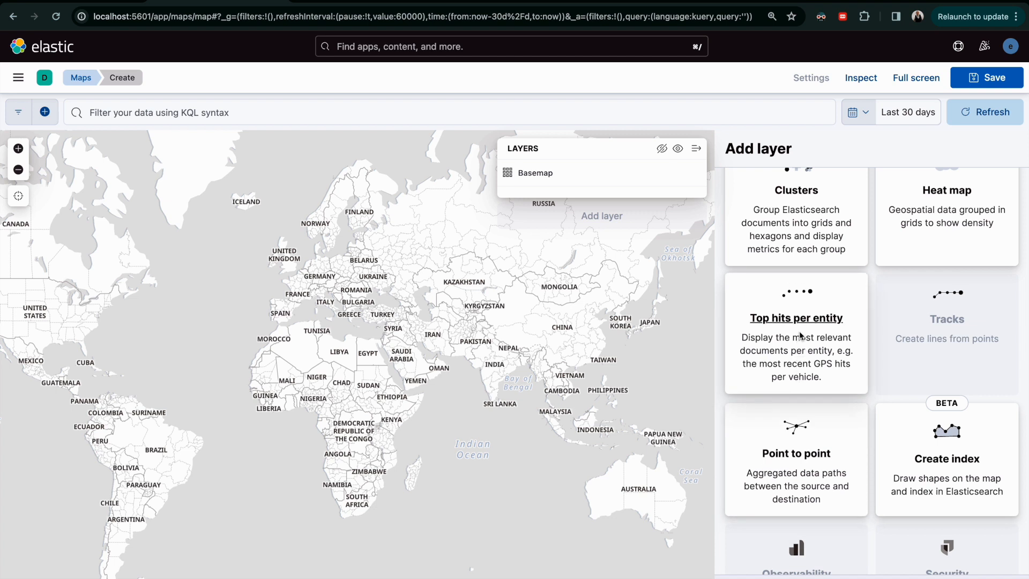
{"action": "scroll", "coordinate": [800, 336], "scroll_direction": "up", "scroll_amount": 5}
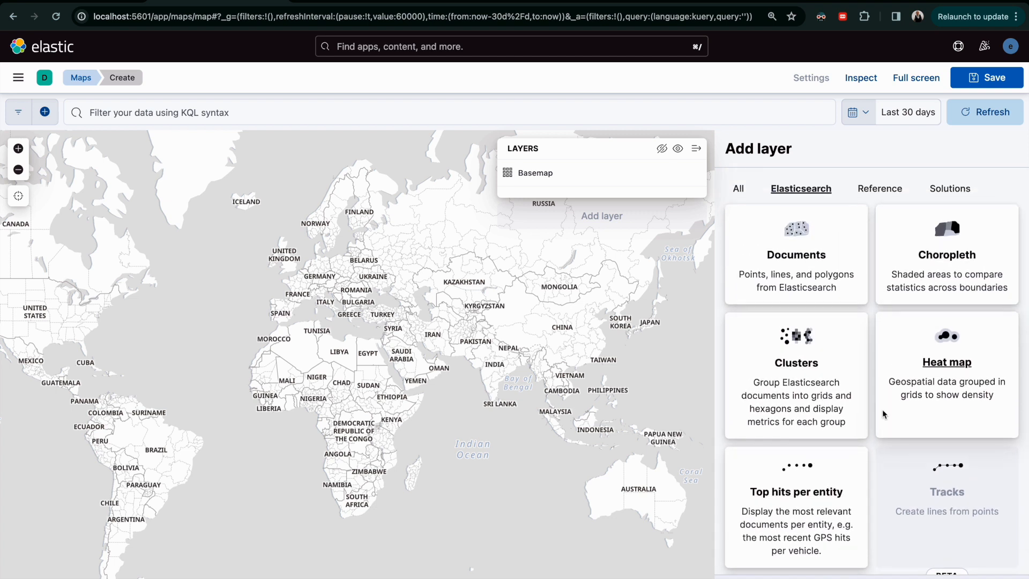
Step: Compare the Reference, Elasticsearch and Solutions layer types available for the map
{"action": "left_click", "coordinate": [881, 193]}
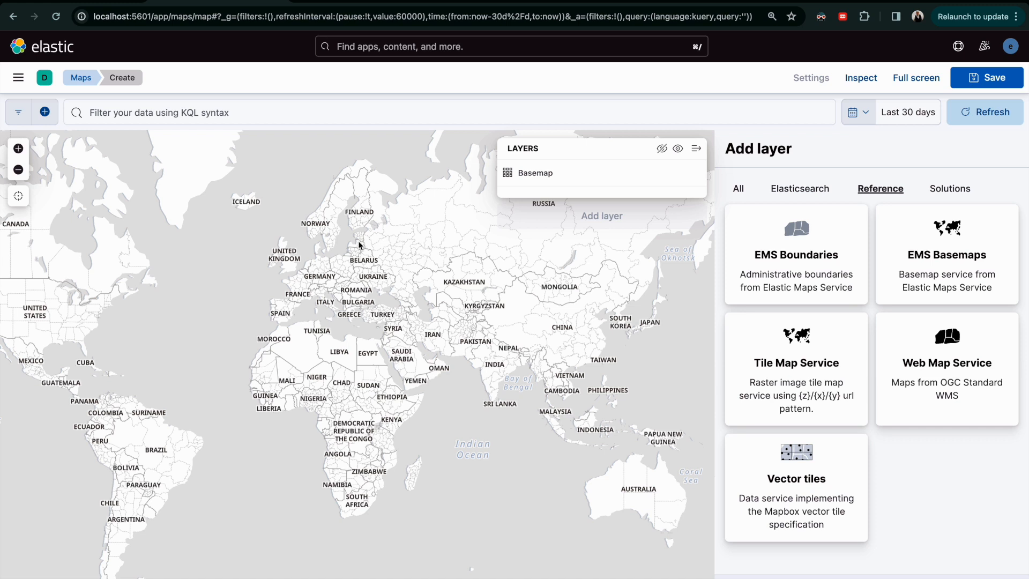
{"action": "left_click_drag", "start_coordinate": [163, 309], "coordinate": [241, 321]}
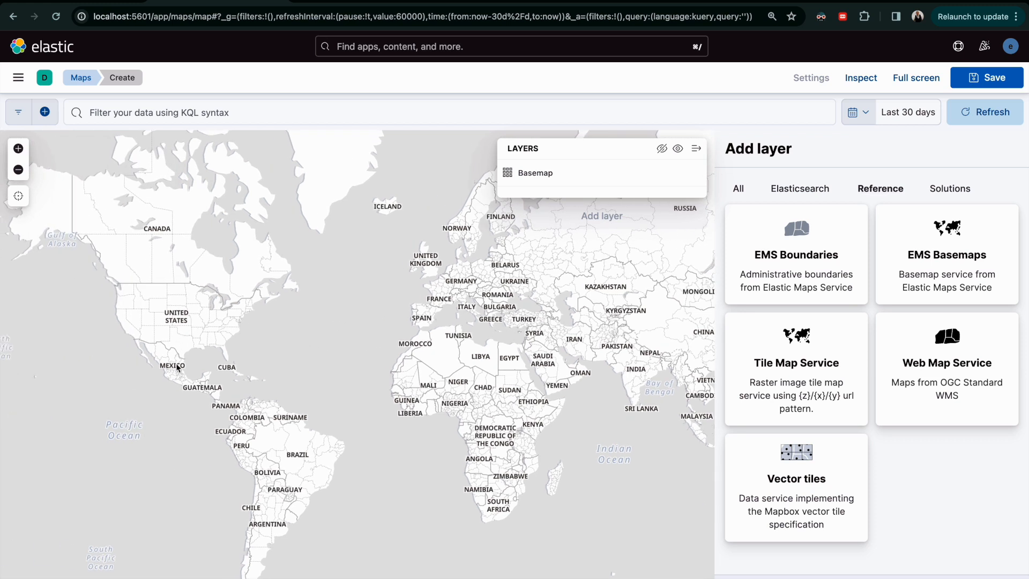
{"action": "left_click_drag", "start_coordinate": [266, 351], "coordinate": [233, 339]}
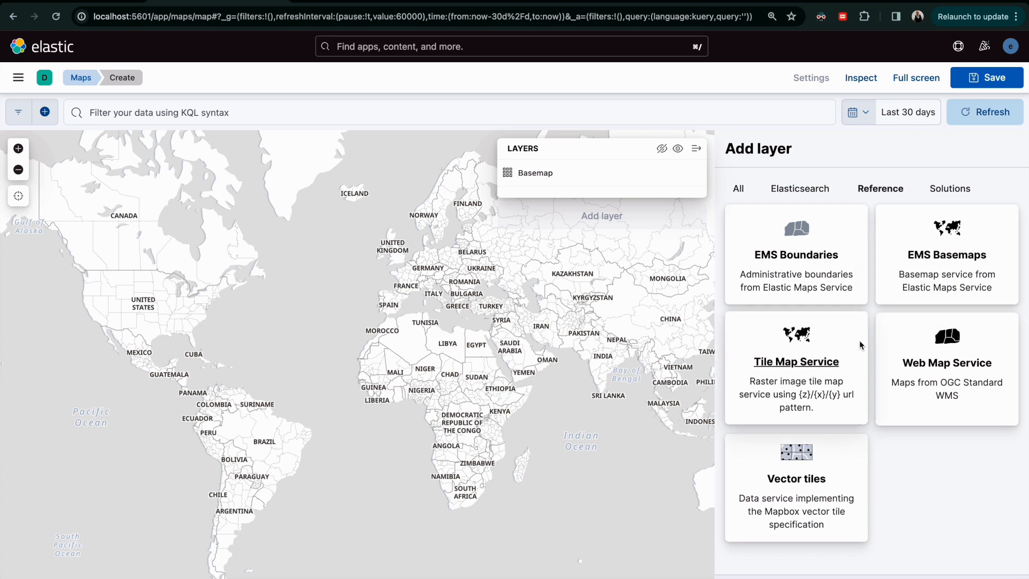
{"action": "left_click", "coordinate": [808, 194]}
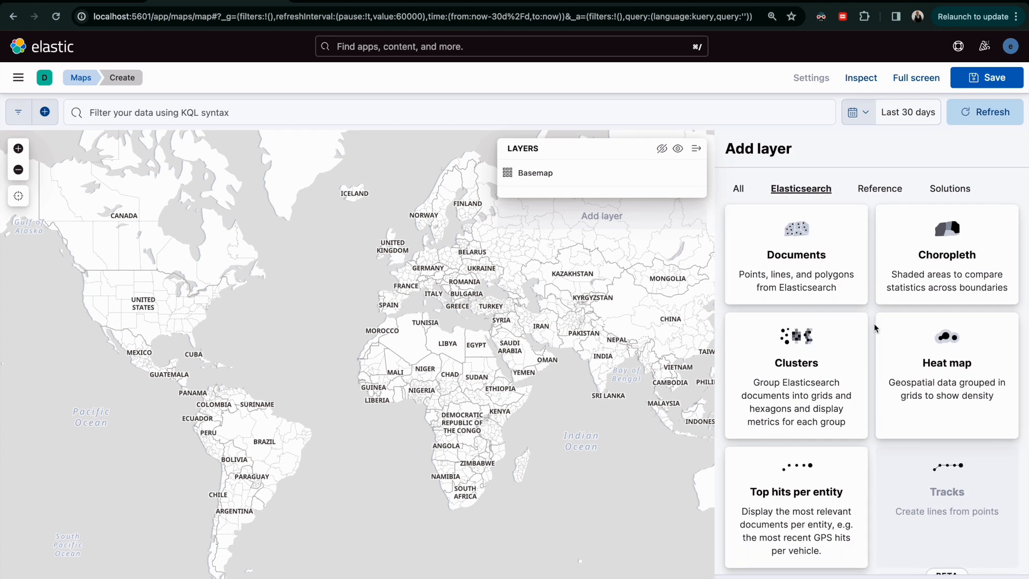
{"action": "scroll", "coordinate": [873, 268], "scroll_direction": "down", "scroll_amount": 5}
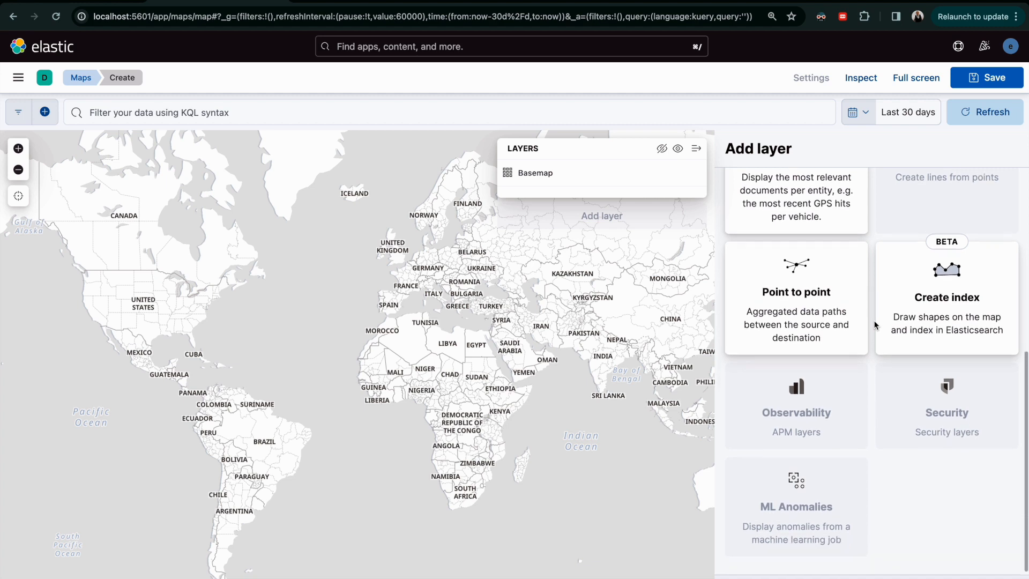
{"action": "scroll", "coordinate": [874, 325], "scroll_direction": "up", "scroll_amount": 5}
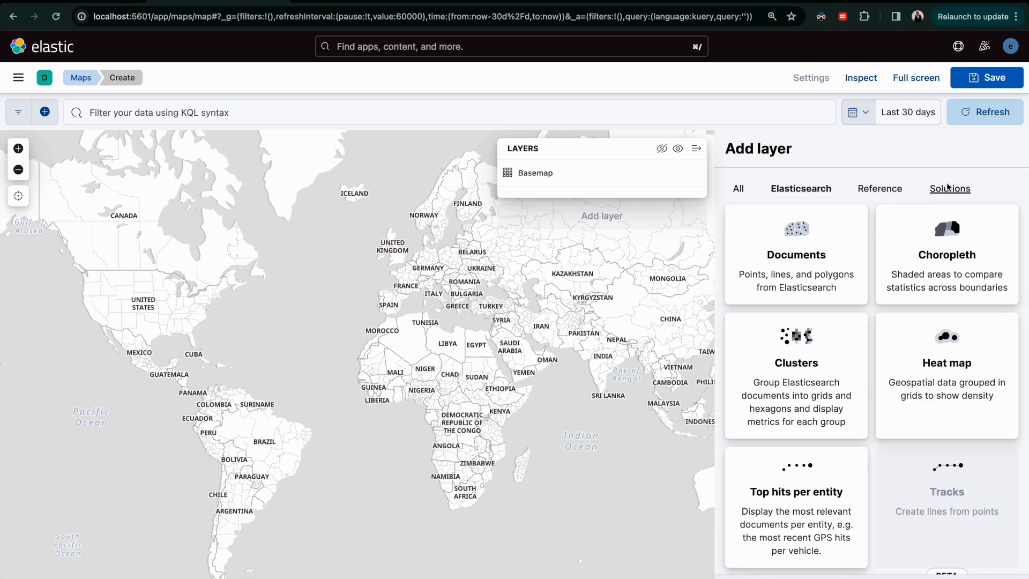
{"action": "left_click", "coordinate": [947, 189]}
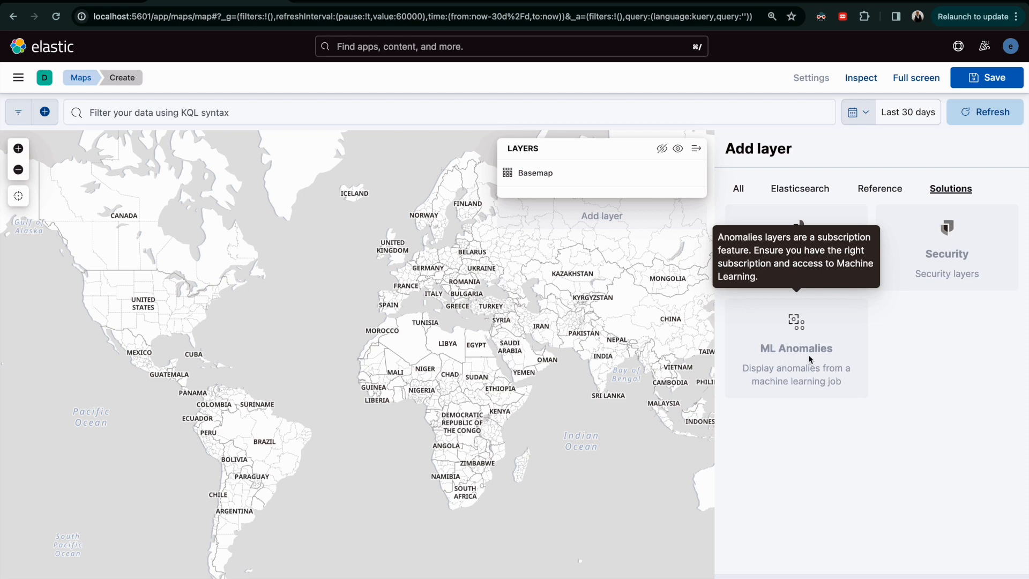
{"action": "left_click", "coordinate": [794, 191]}
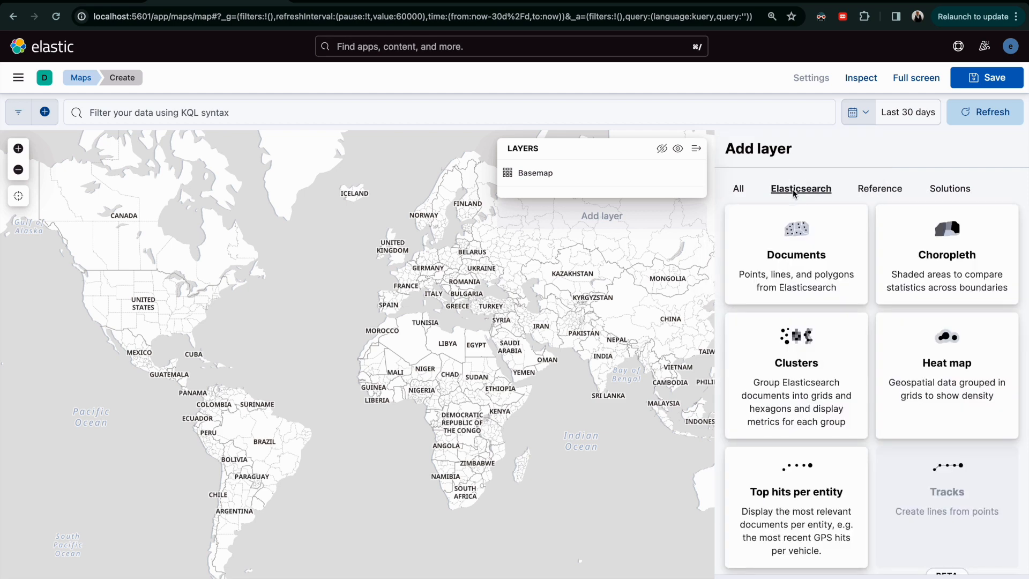
Step: Choose EMS Boundaries from the Reference layer types and list the available boundaries
{"action": "left_click", "coordinate": [868, 191]}
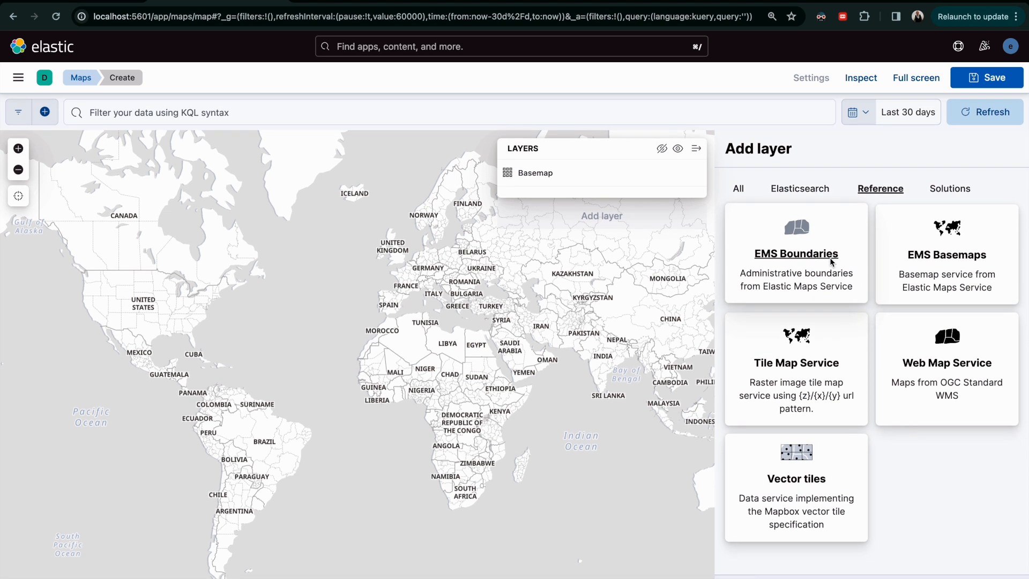
{"action": "left_click", "coordinate": [813, 262]}
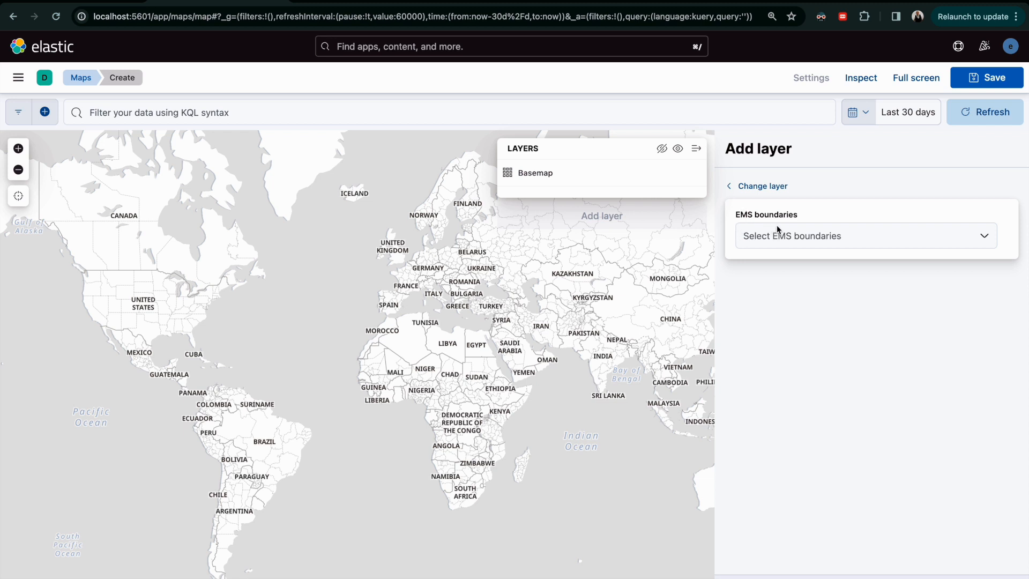
{"action": "left_click", "coordinate": [796, 236]}
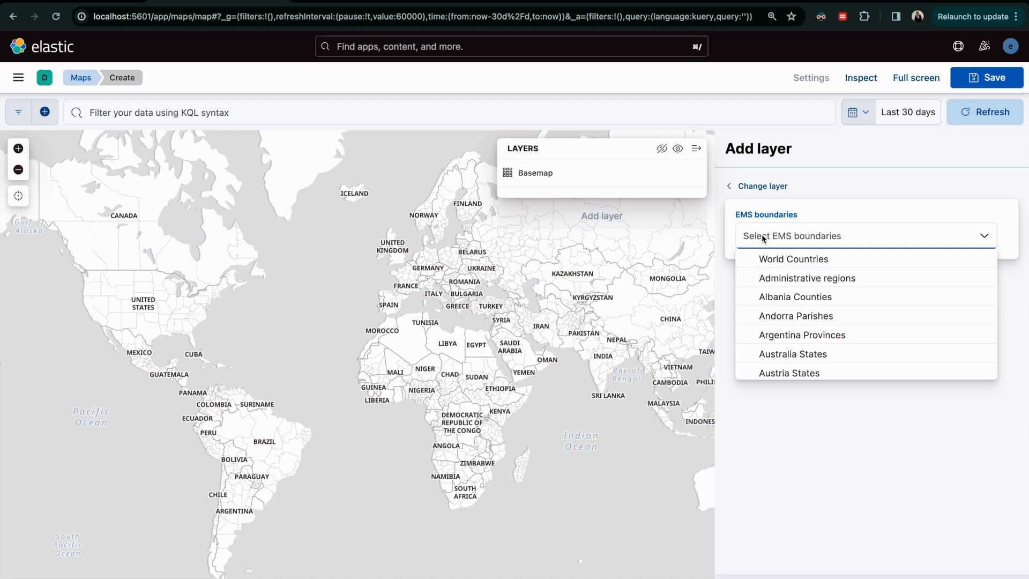
Step: Search the EMS boundaries for "state" and clear the search text
{"action": "type", "text": "s"}
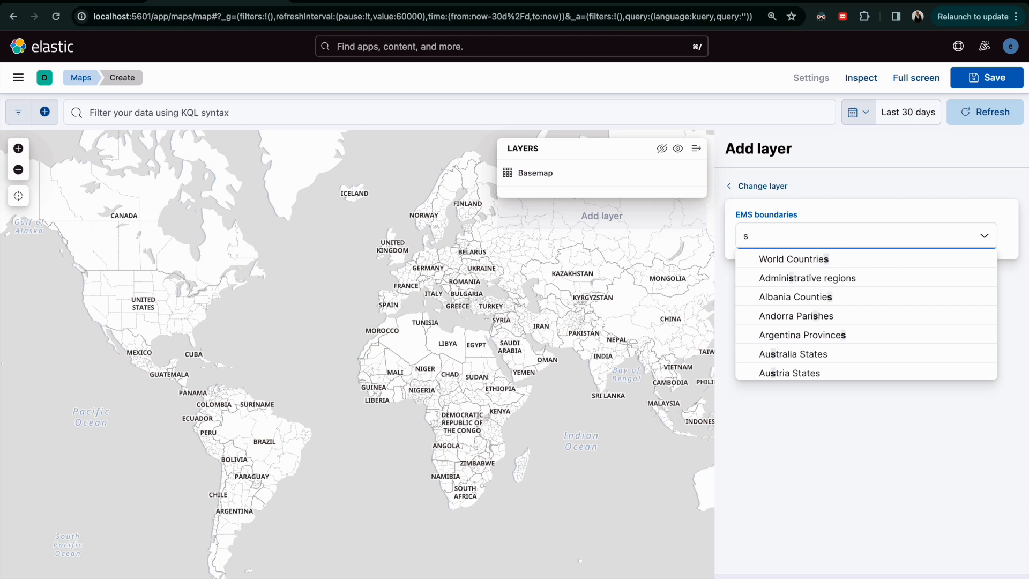
{"action": "type", "text": "tate"}
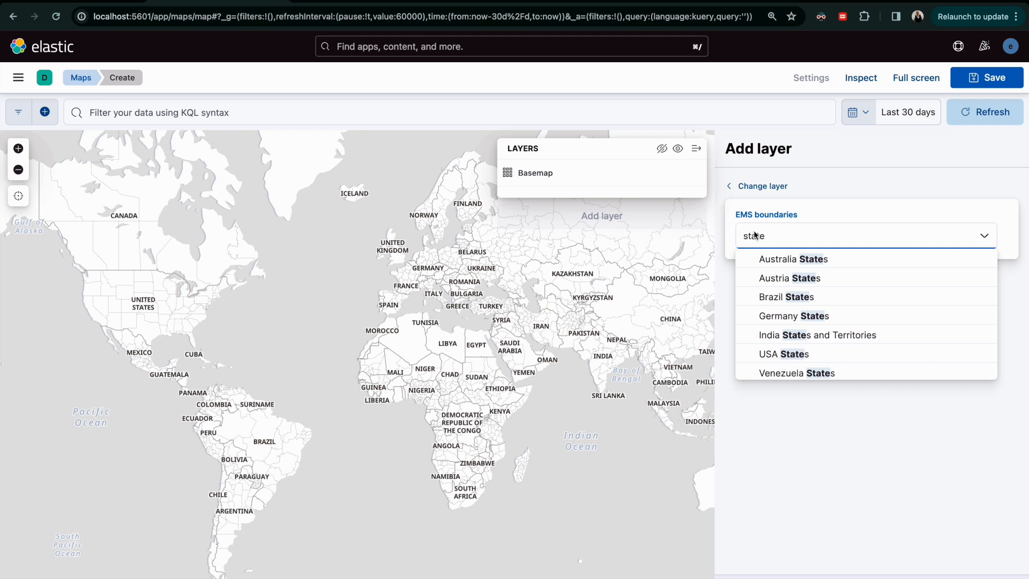
{"action": "key", "text": "BackSpace"}
{"action": "key", "text": "BackSpace"}
{"action": "key", "text": "BackSpace"}
{"action": "key", "text": "BackSpace"}
{"action": "key", "text": "BackSpace"}
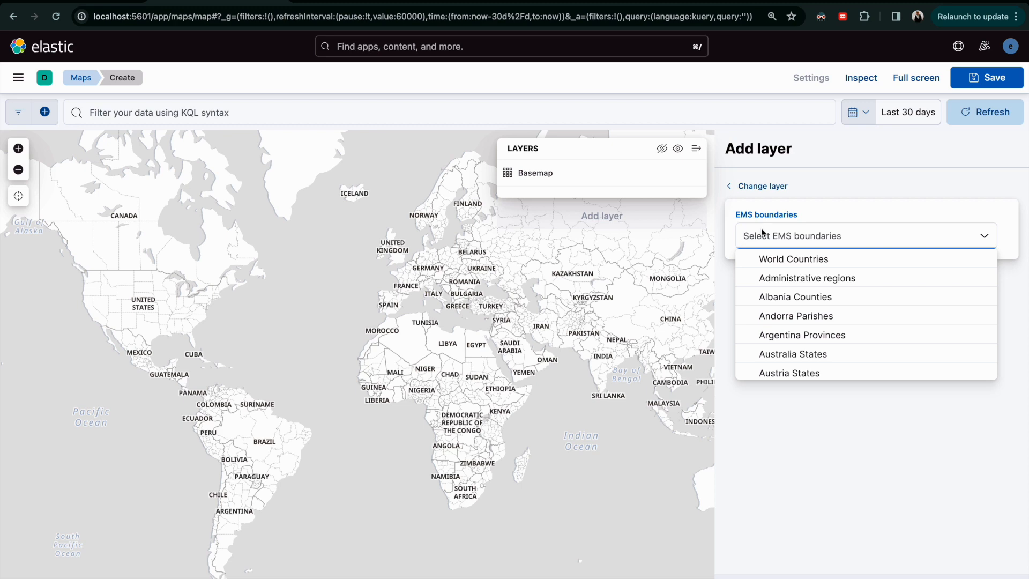
Step: Try World Countries and USA States as the EMS boundaries to preview them on the map
{"action": "left_click", "coordinate": [784, 260]}
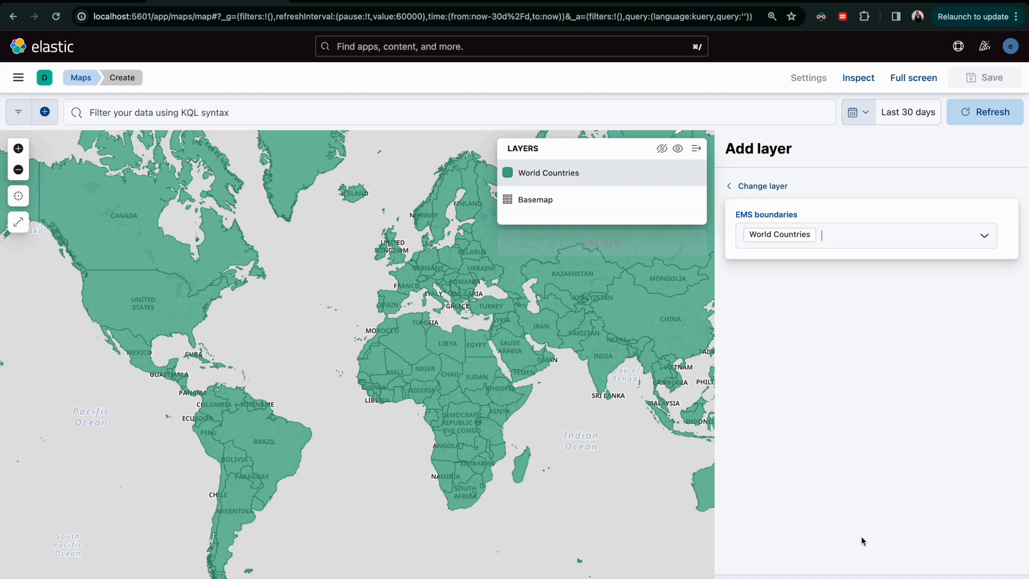
{"action": "left_click", "coordinate": [843, 237]}
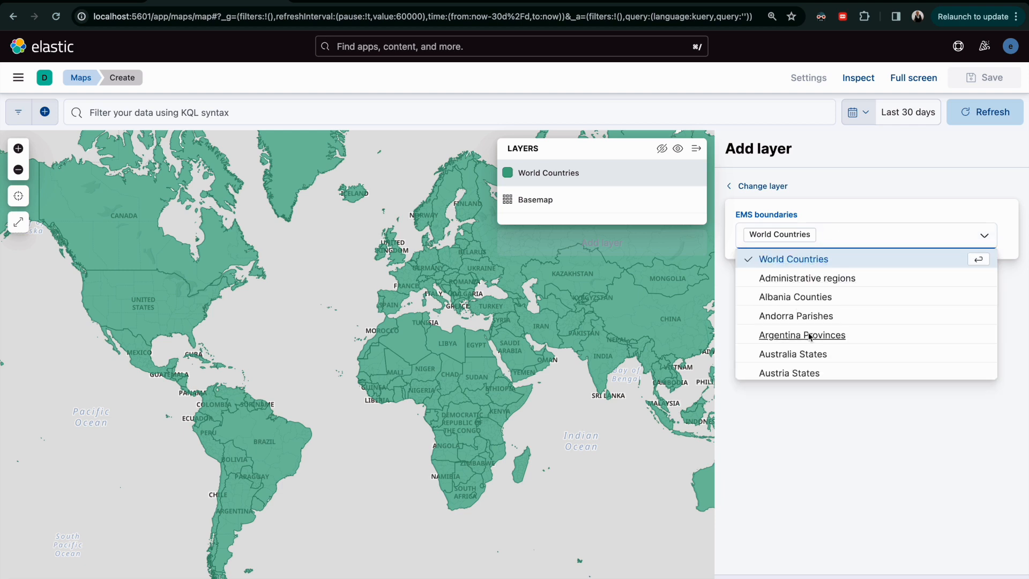
{"action": "type", "text": "usa"}
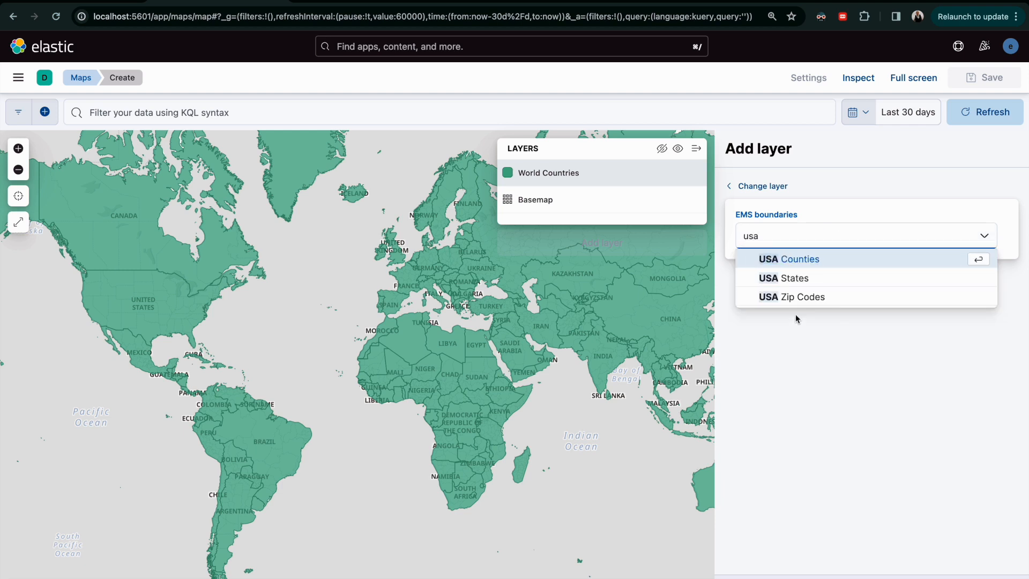
{"action": "left_click", "coordinate": [795, 278]}
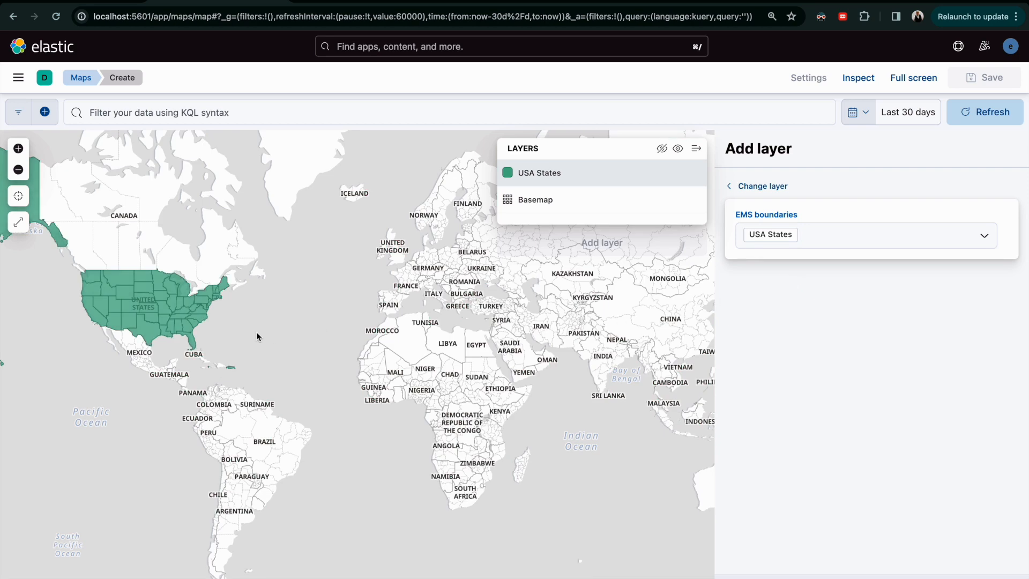
{"action": "left_click_drag", "start_coordinate": [268, 339], "coordinate": [258, 317]}
Step: Set the EMS boundaries to World Countries and add the layer to the map
{"action": "left_click", "coordinate": [785, 236]}
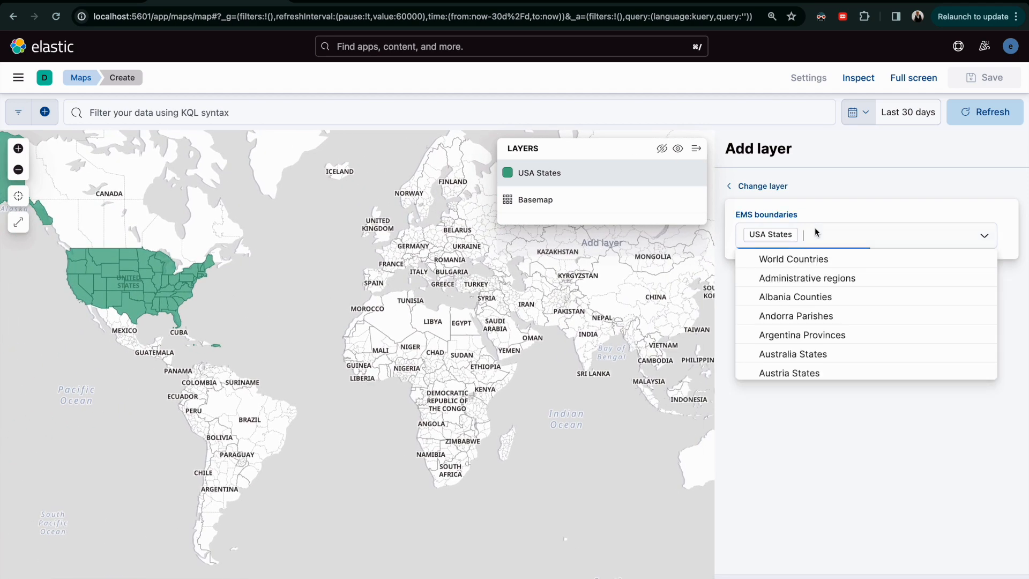
{"action": "left_click", "coordinate": [786, 260]}
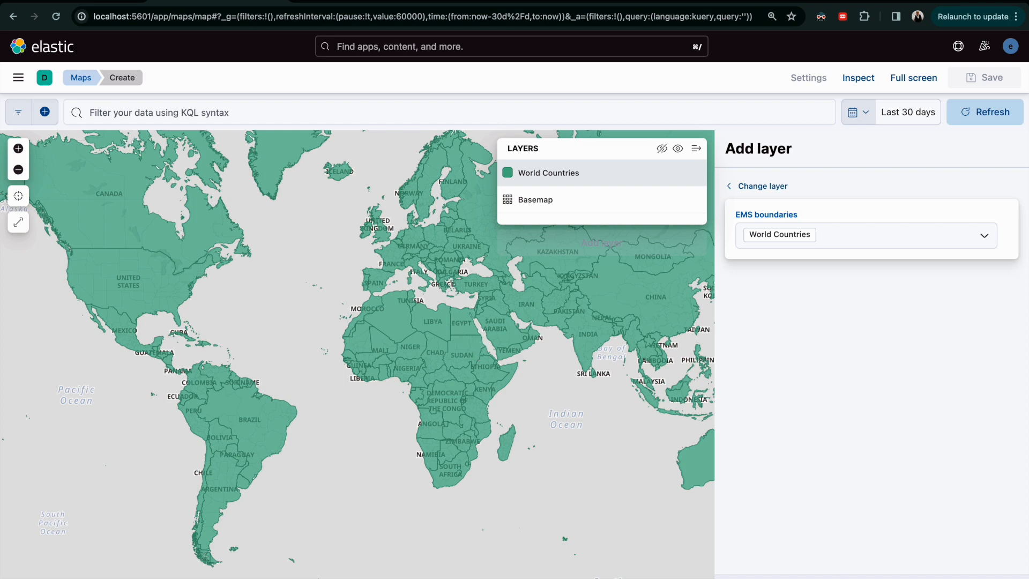
{"action": "left_click", "coordinate": [879, 578]}
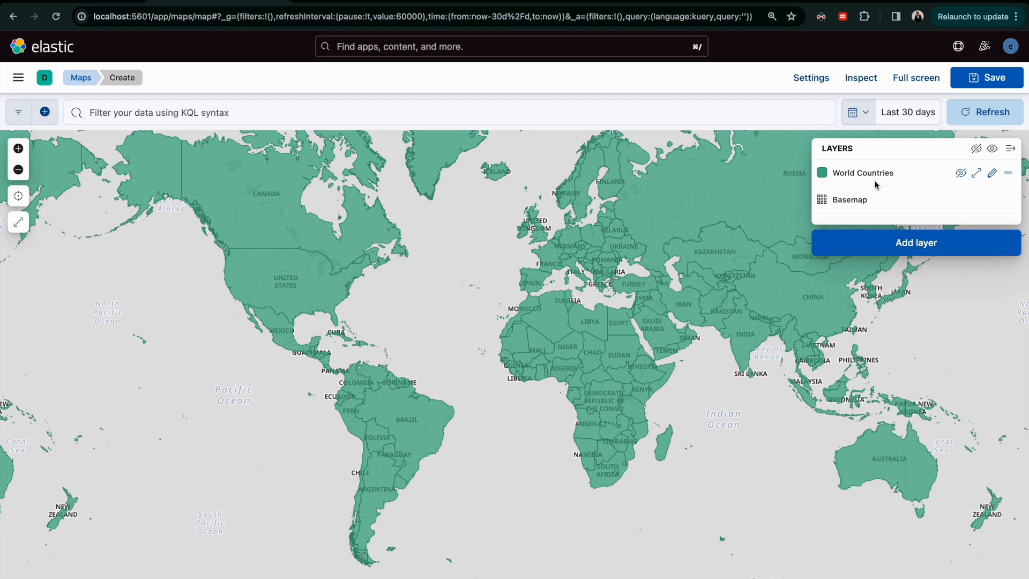
Step: Hide and show the World Countries layer again, and remove the layer from the map
{"action": "left_click", "coordinate": [962, 173]}
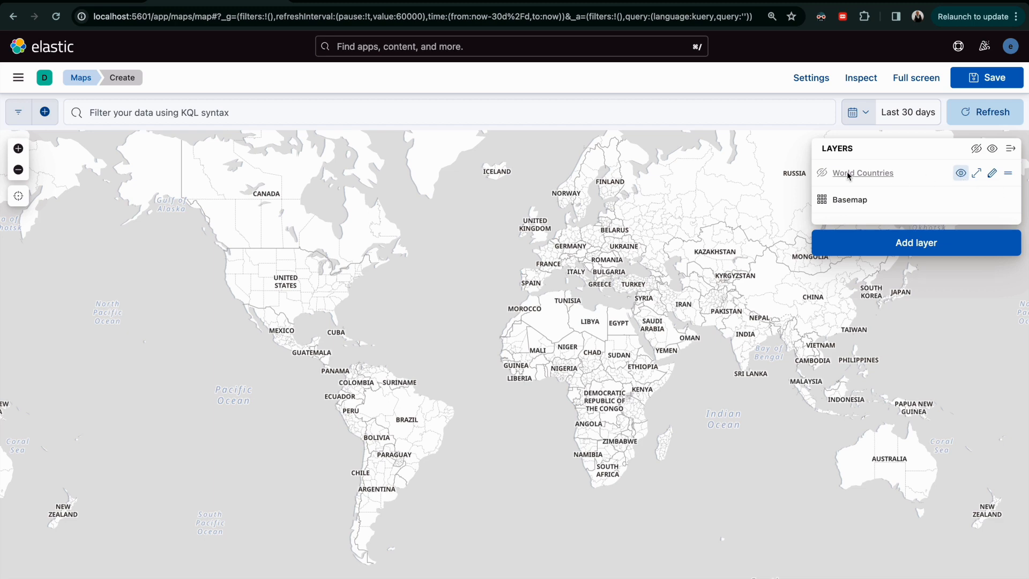
{"action": "left_click", "coordinate": [960, 173]}
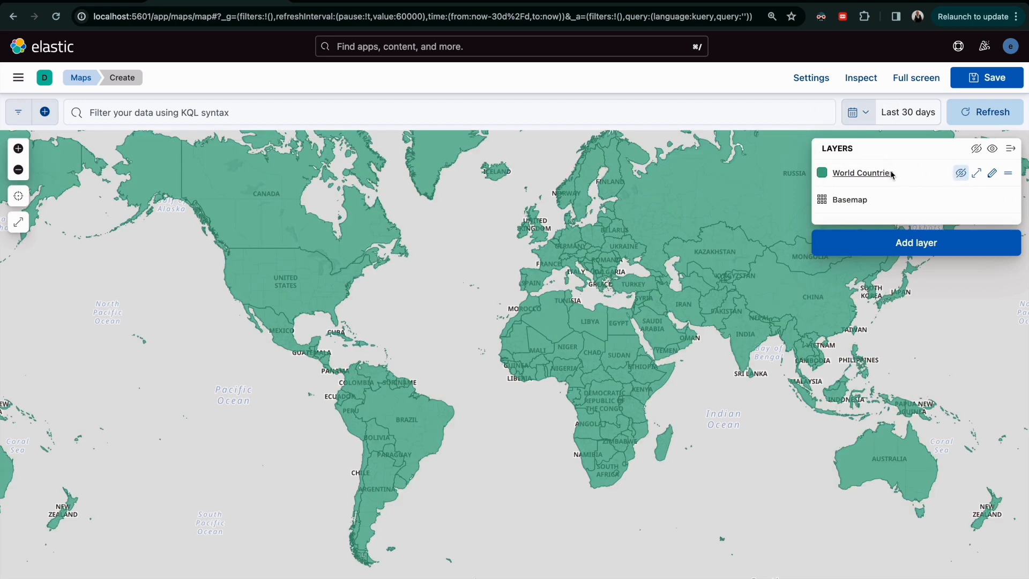
{"action": "left_click", "coordinate": [992, 173]}
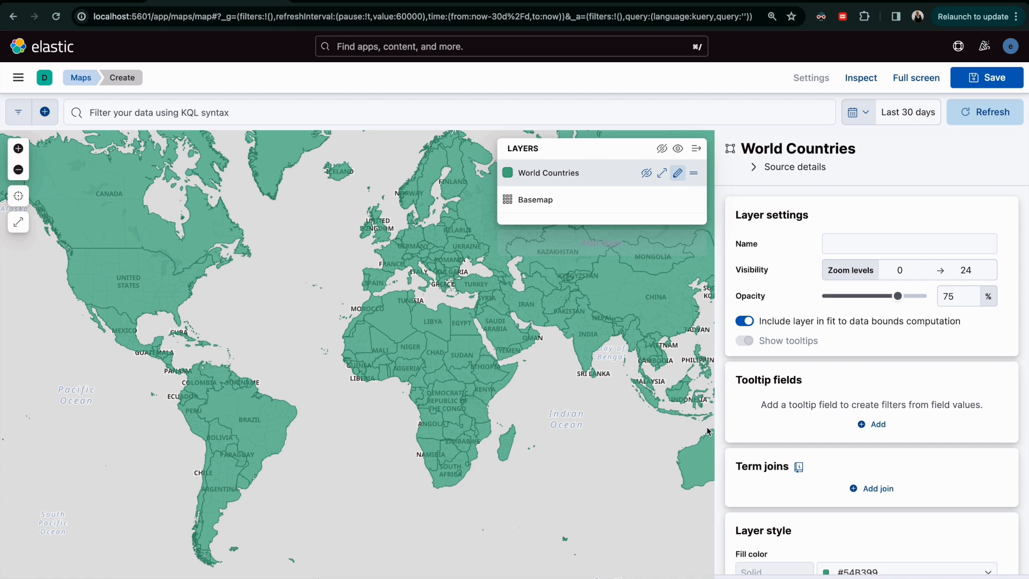
{"action": "left_click", "coordinate": [885, 577]}
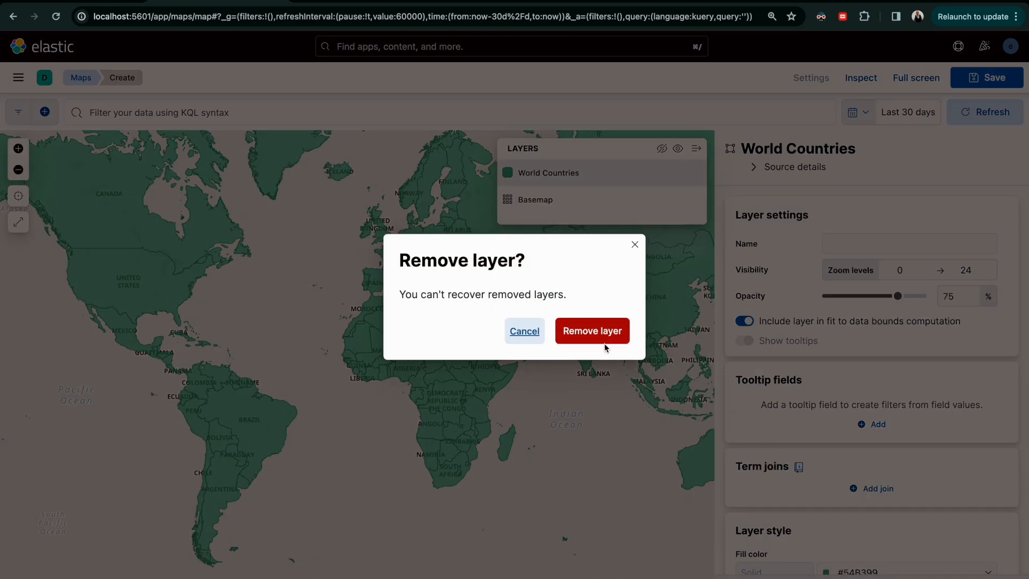
{"action": "left_click", "coordinate": [591, 331]}
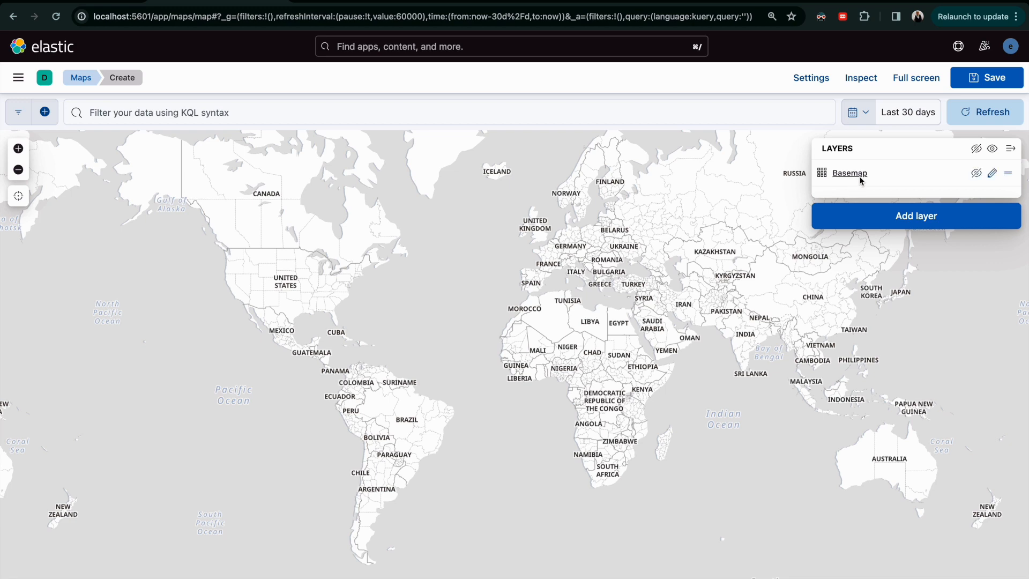
Step: Add a new EMS Boundaries reference layer with World Countries as the boundaries
{"action": "left_click", "coordinate": [929, 216]}
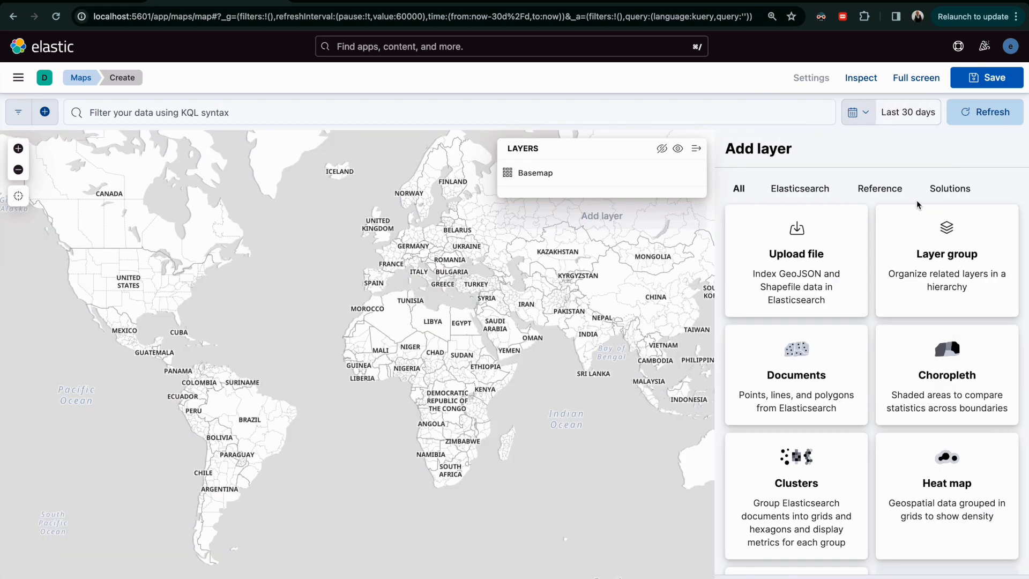
{"action": "left_click", "coordinate": [882, 192]}
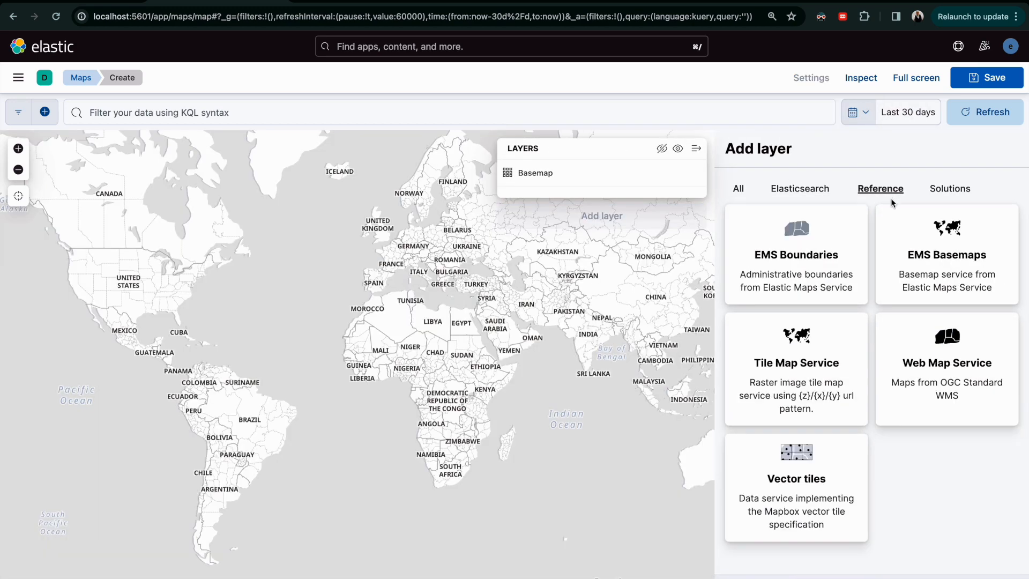
{"action": "left_click", "coordinate": [809, 256]}
{"action": "left_click", "coordinate": [838, 238]}
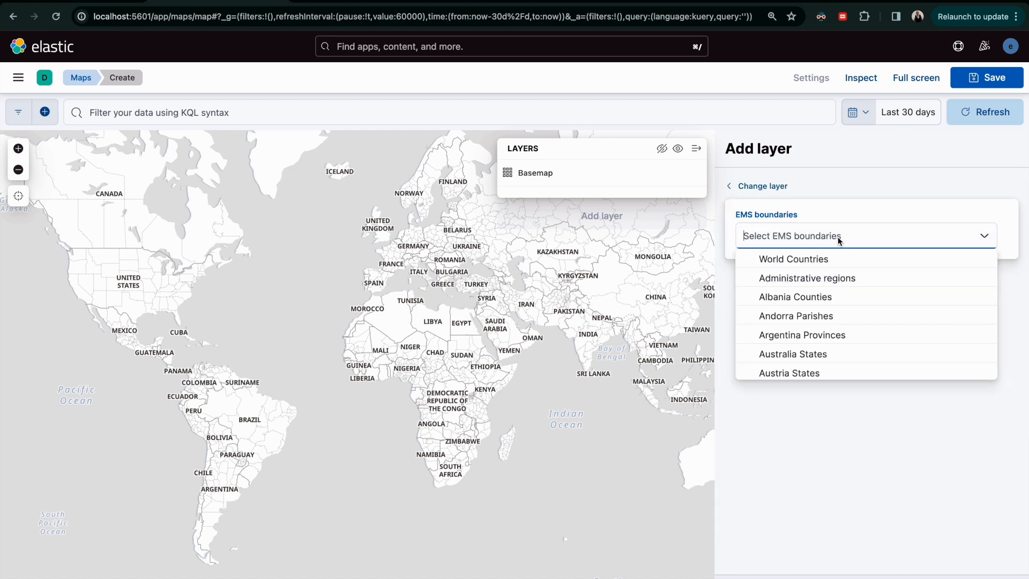
{"action": "left_click", "coordinate": [809, 260]}
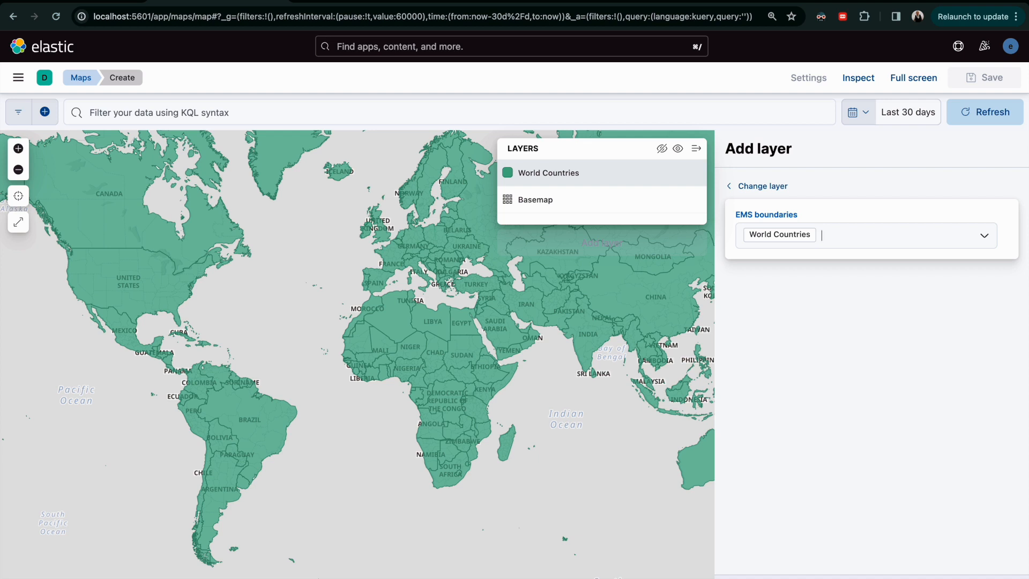
{"action": "left_click", "coordinate": [971, 578]}
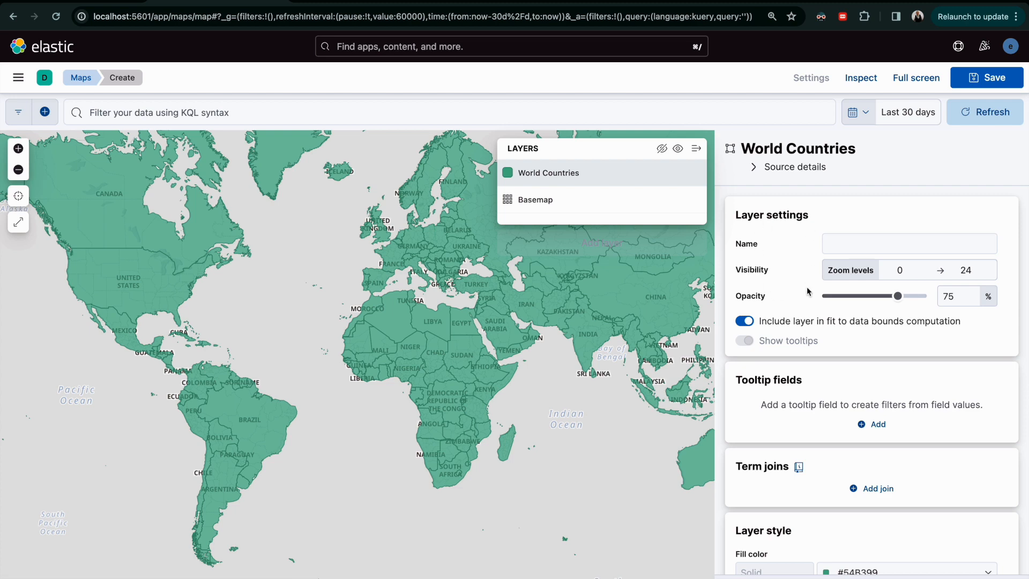
Step: Look through the World Countries layer settings, try "test" as the layer name and clear it again
{"action": "scroll", "coordinate": [808, 291], "scroll_direction": "down", "scroll_amount": 10}
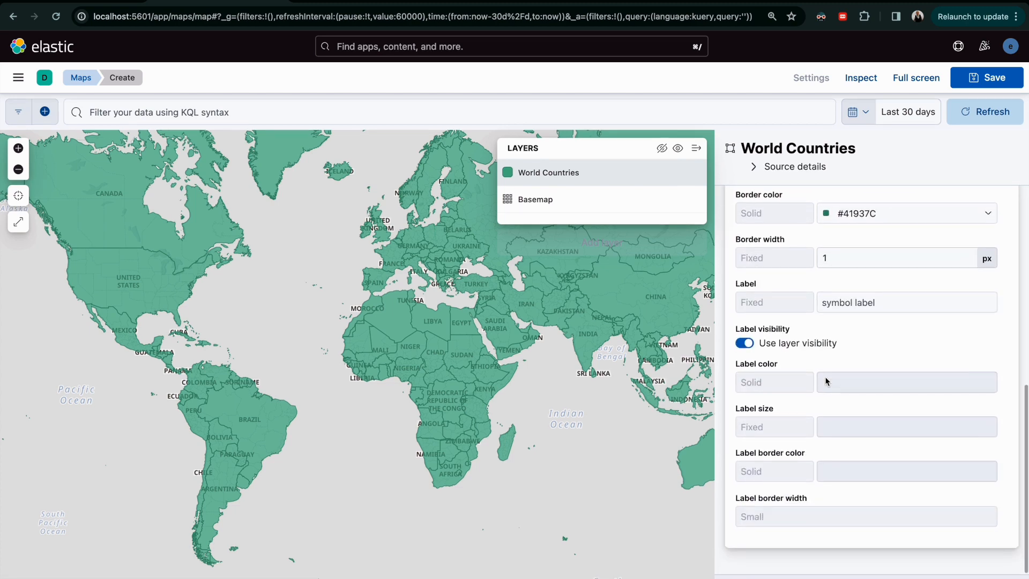
{"action": "scroll", "coordinate": [824, 376], "scroll_direction": "up", "scroll_amount": 10}
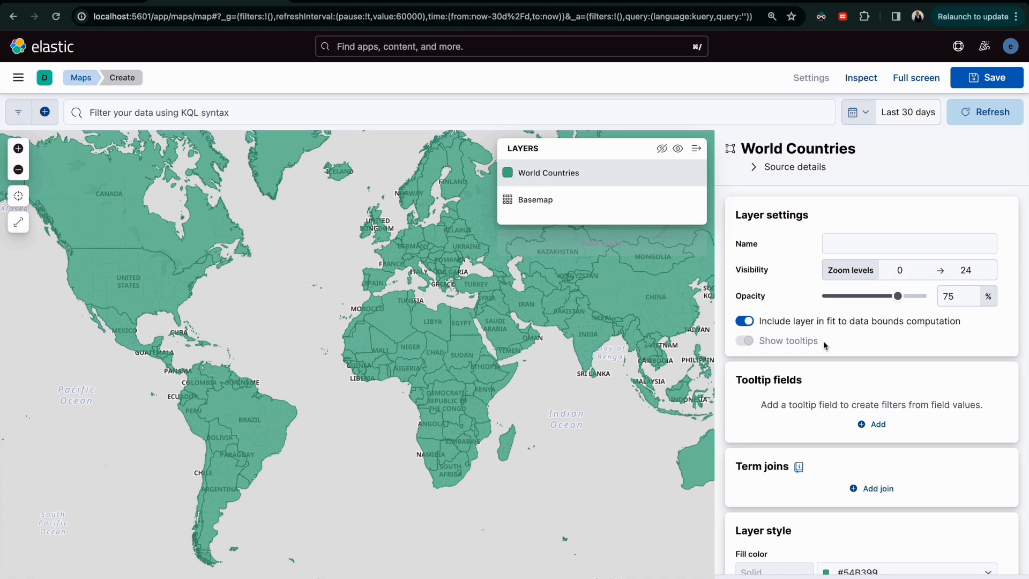
{"action": "left_click", "coordinate": [852, 244]}
{"action": "type", "text": "test"}
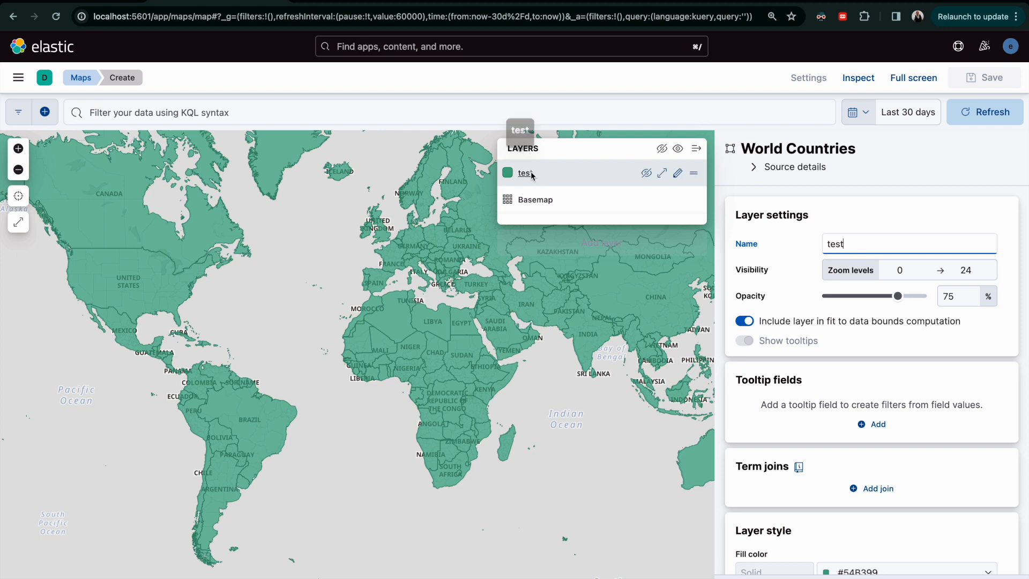
{"action": "key", "text": "BackSpace"}
{"action": "key", "text": "BackSpace"}
{"action": "key", "text": "BackSpace"}
{"action": "key", "text": "BackSpace"}
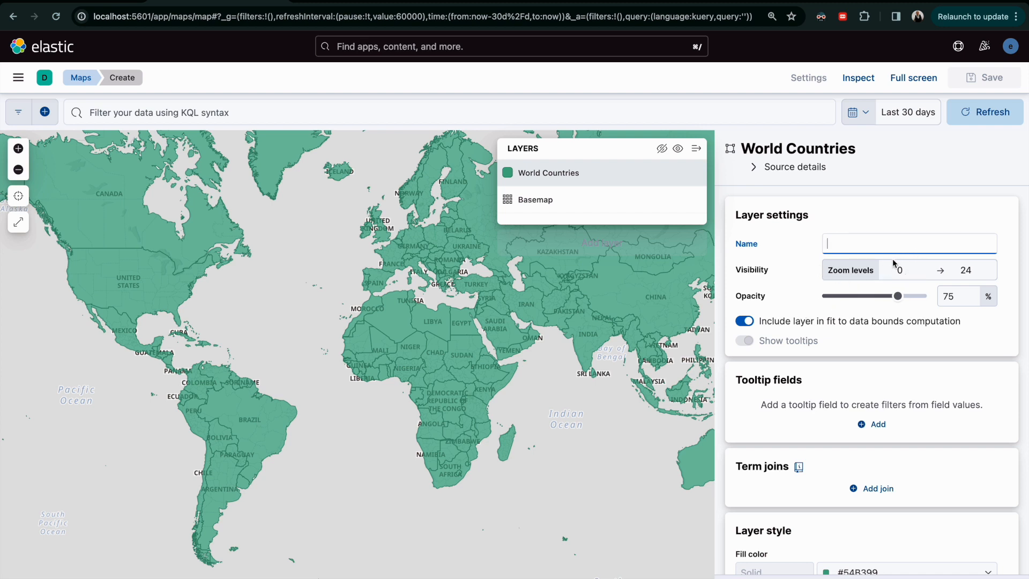
{"action": "left_click", "coordinate": [875, 221]}
Step: Add the name field as a tooltip field on the World Countries layer
{"action": "scroll", "coordinate": [850, 244], "scroll_direction": "down", "scroll_amount": 2}
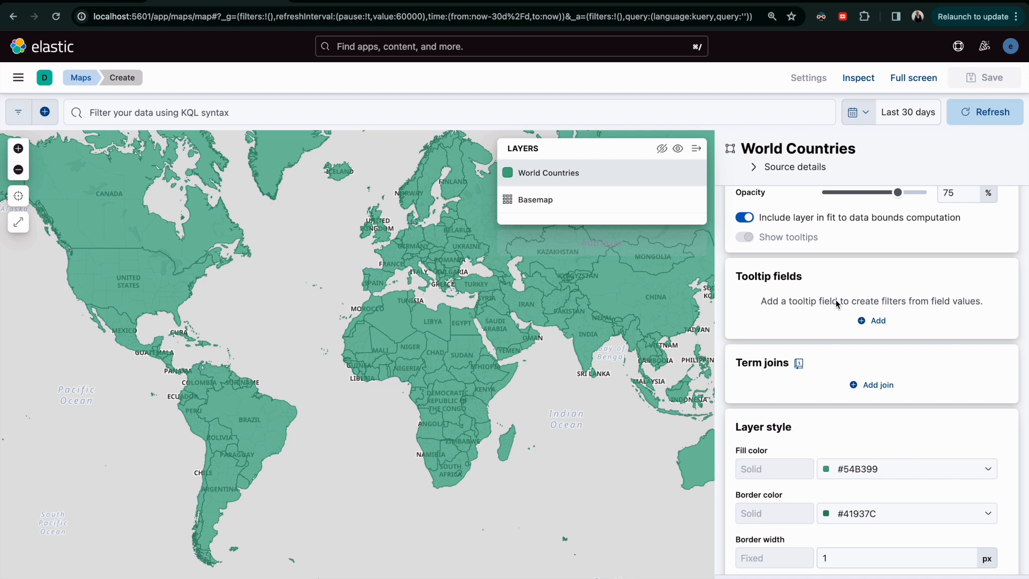
{"action": "left_click", "coordinate": [862, 321]}
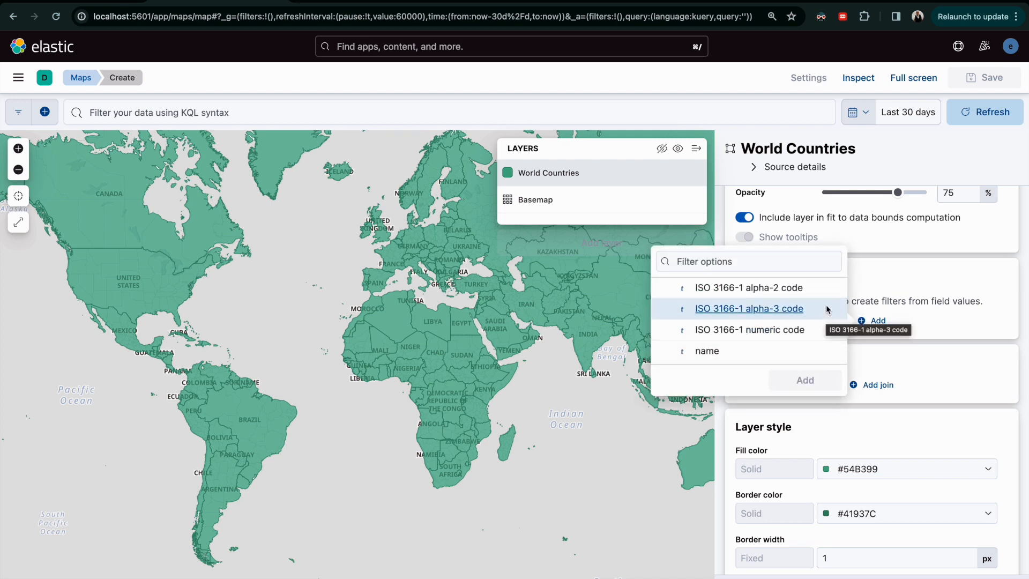
{"action": "left_click", "coordinate": [708, 351]}
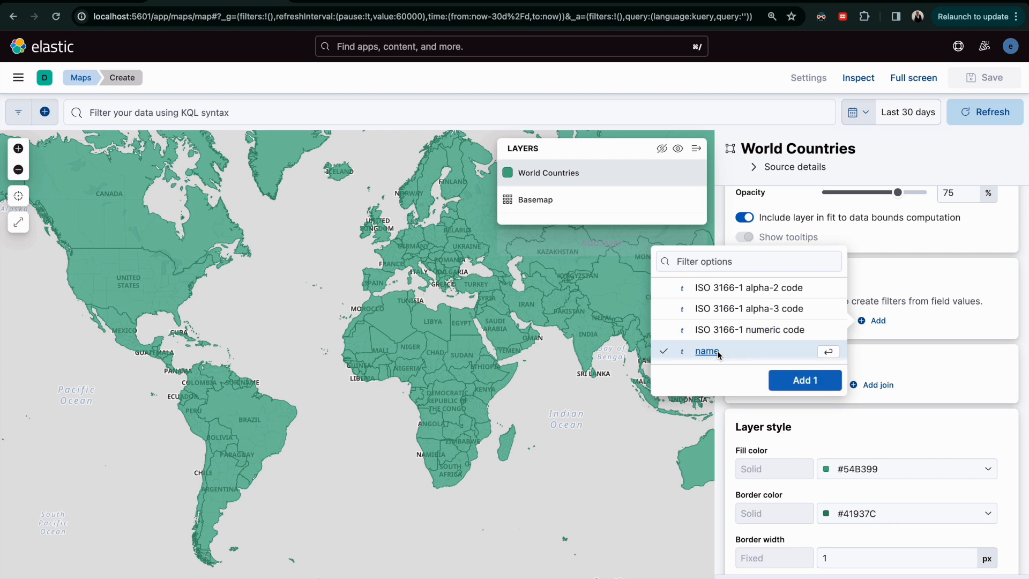
{"action": "left_click", "coordinate": [801, 380]}
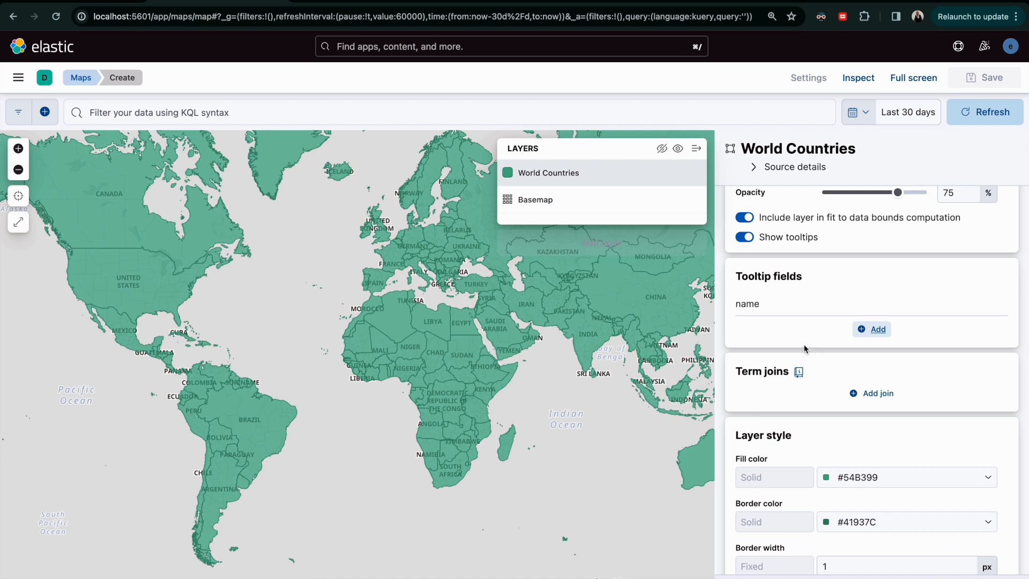
{"action": "scroll", "coordinate": [804, 349], "scroll_direction": "down", "scroll_amount": 3}
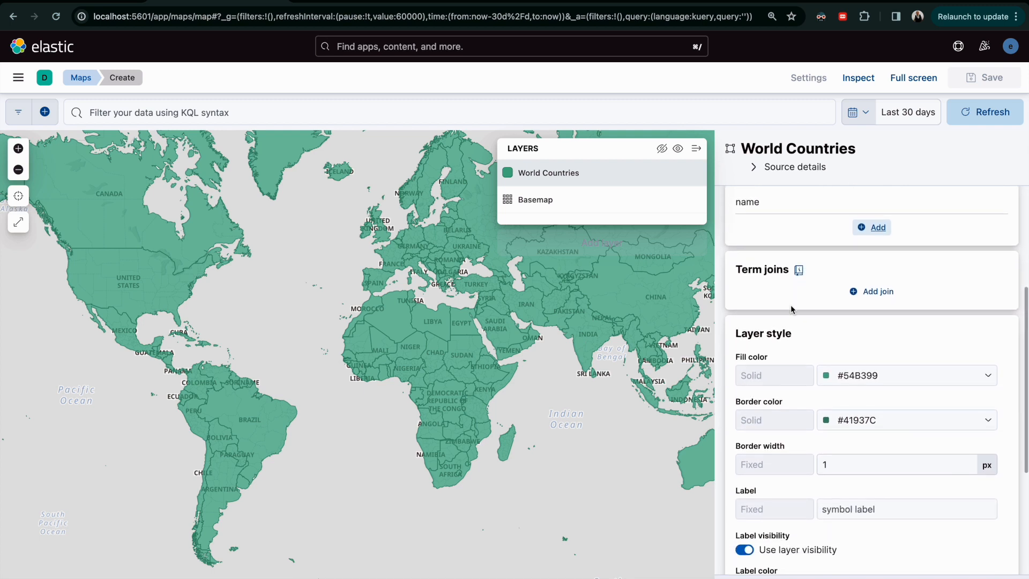
Step: Switch to the other Kibana tab, open Discover, find the DestCountry field with "destcou" and add it as a column
{"action": "left_click", "coordinate": [221, 1]}
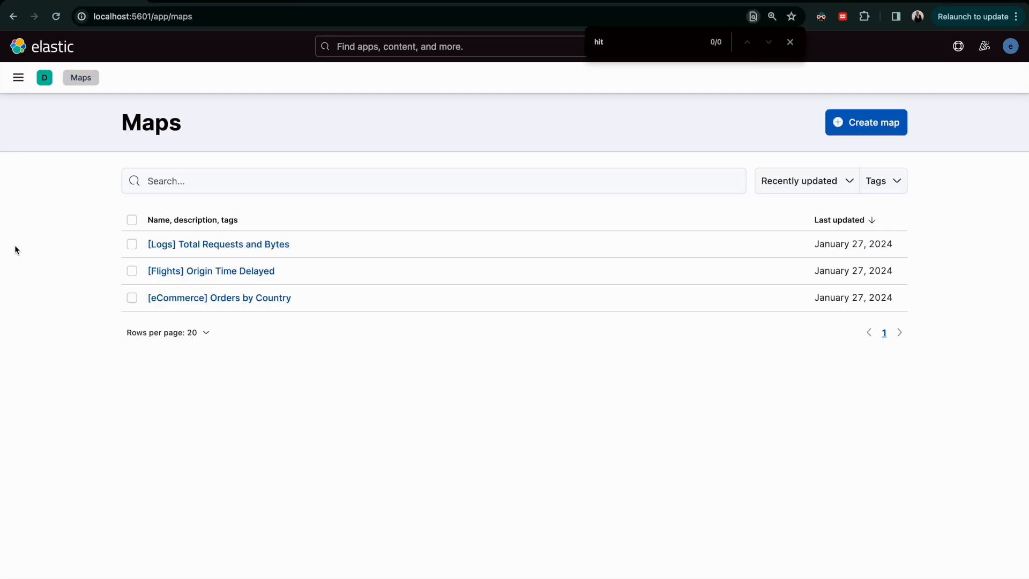
{"action": "left_click", "coordinate": [19, 79]}
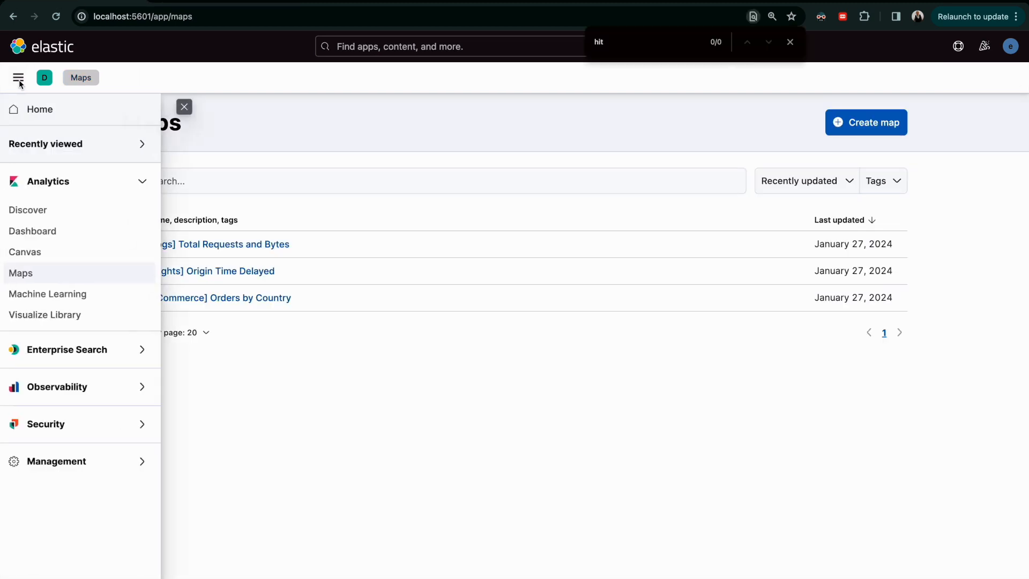
{"action": "left_click", "coordinate": [31, 209]}
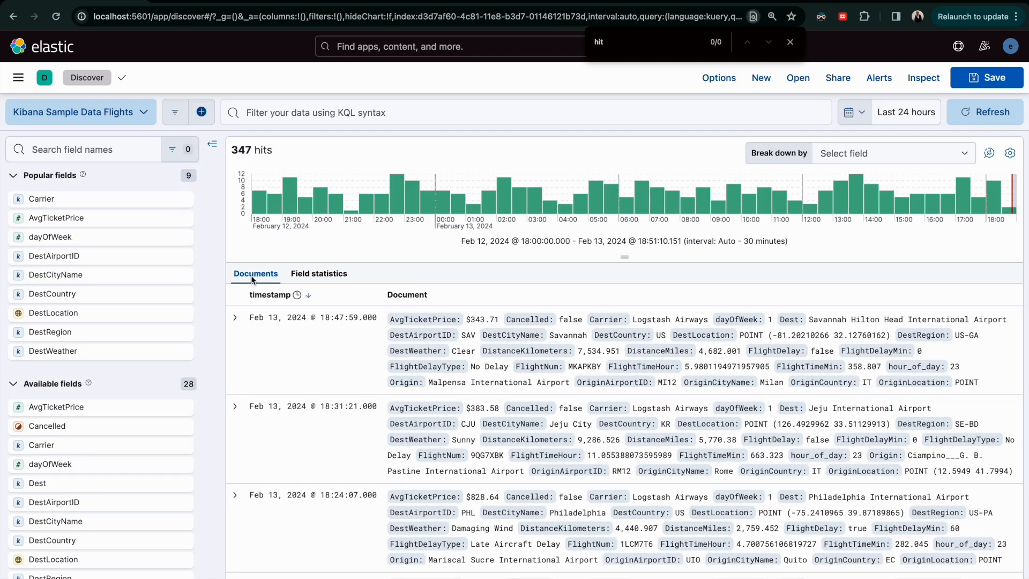
{"action": "left_click", "coordinate": [111, 149]}
{"action": "type", "text": "destcou"}
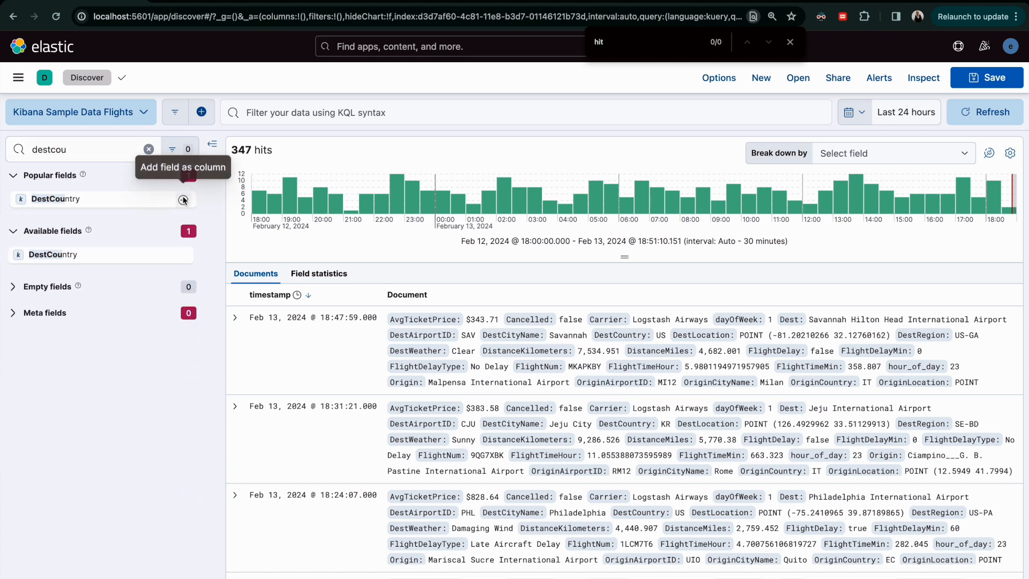
{"action": "left_click", "coordinate": [182, 199]}
Step: Replace the field search with "orig" and add OriginCountry as a column to the flights documents table
{"action": "key", "text": "BackSpace"}
{"action": "type", "text": "co"}
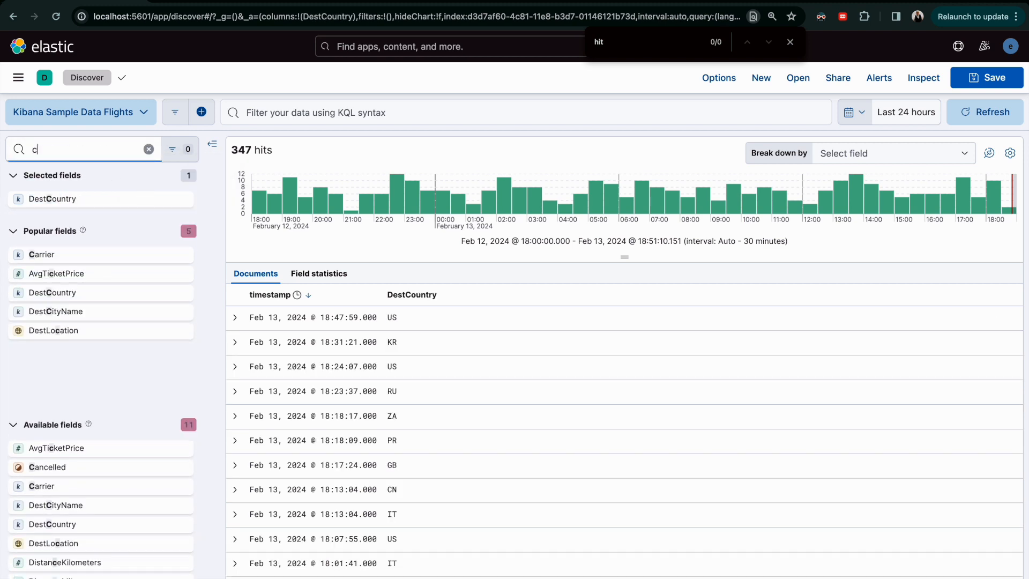
{"action": "key", "text": "BackSpace"}
{"action": "key", "text": "BackSpace"}
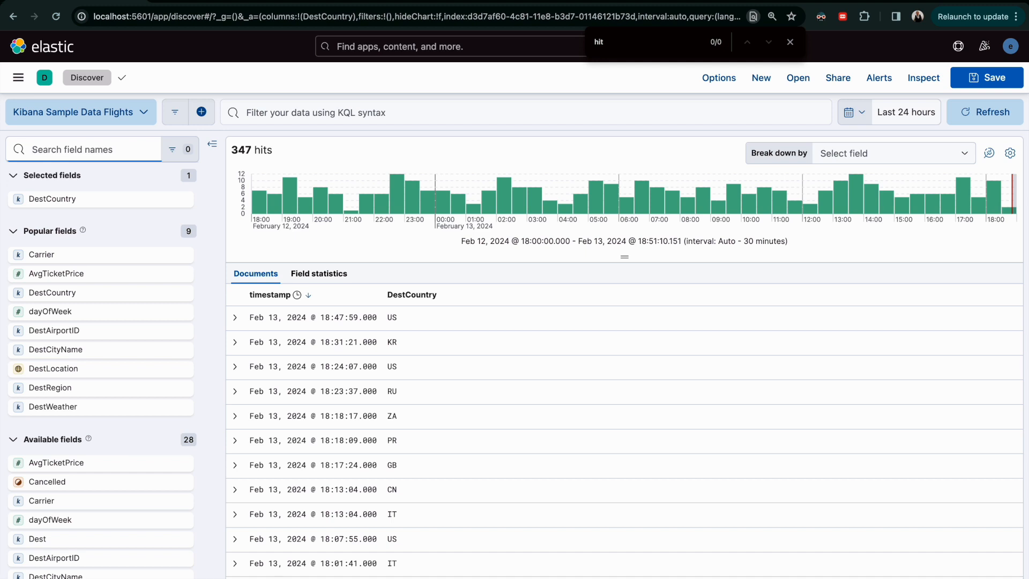
{"action": "type", "text": "orig"}
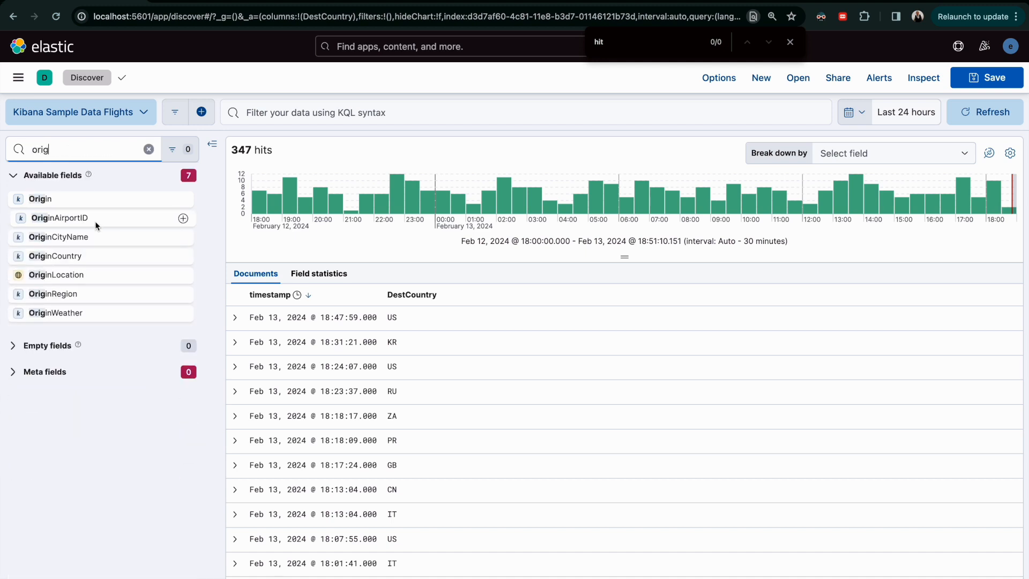
{"action": "left_click", "coordinate": [83, 257]}
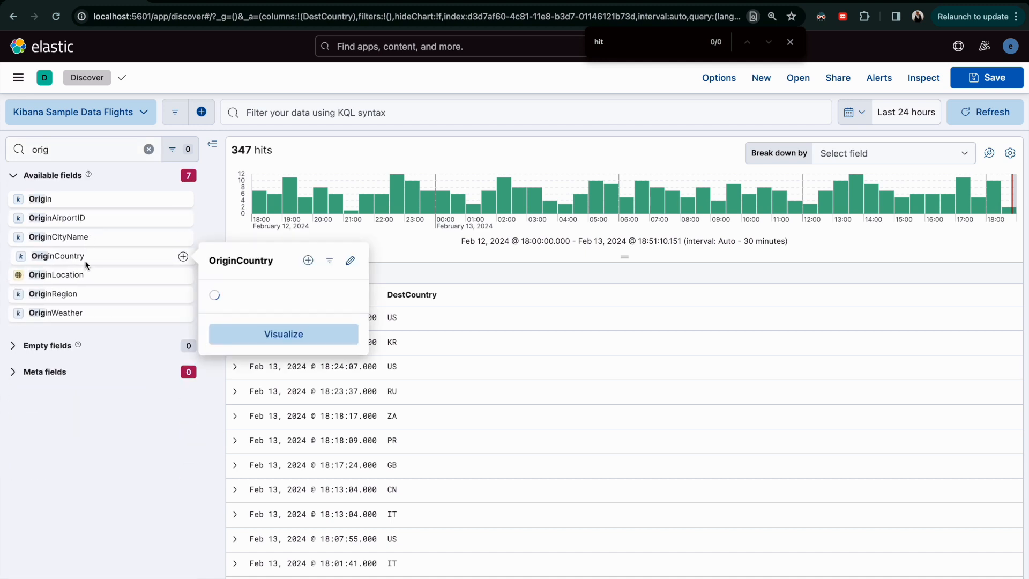
{"action": "left_click", "coordinate": [183, 257]}
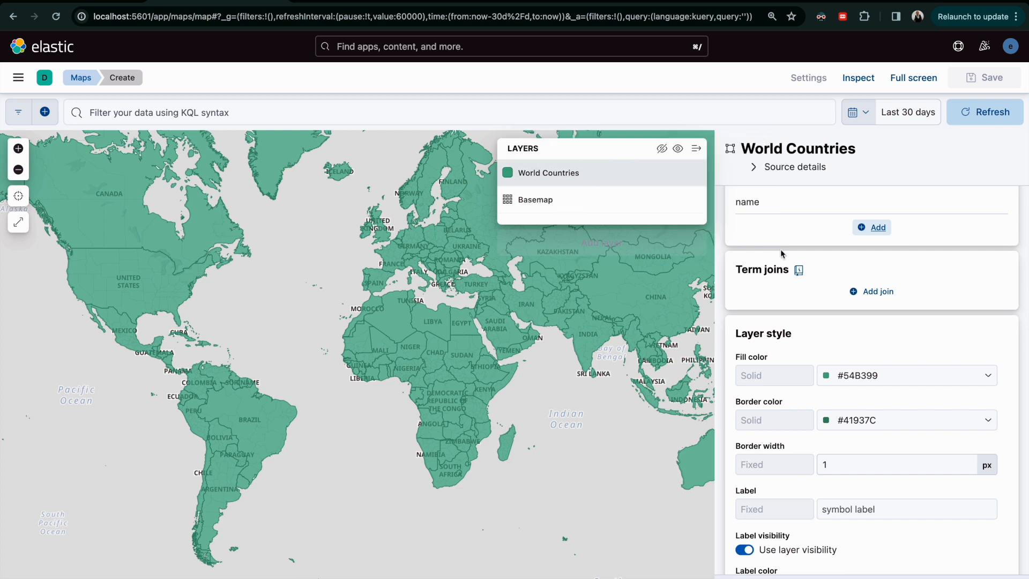
Step: Review the World Countries layer's settings on the map and check the DestCountry and OriginCountry values in Discover
{"action": "scroll", "coordinate": [771, 311], "scroll_direction": "up", "scroll_amount": 4}
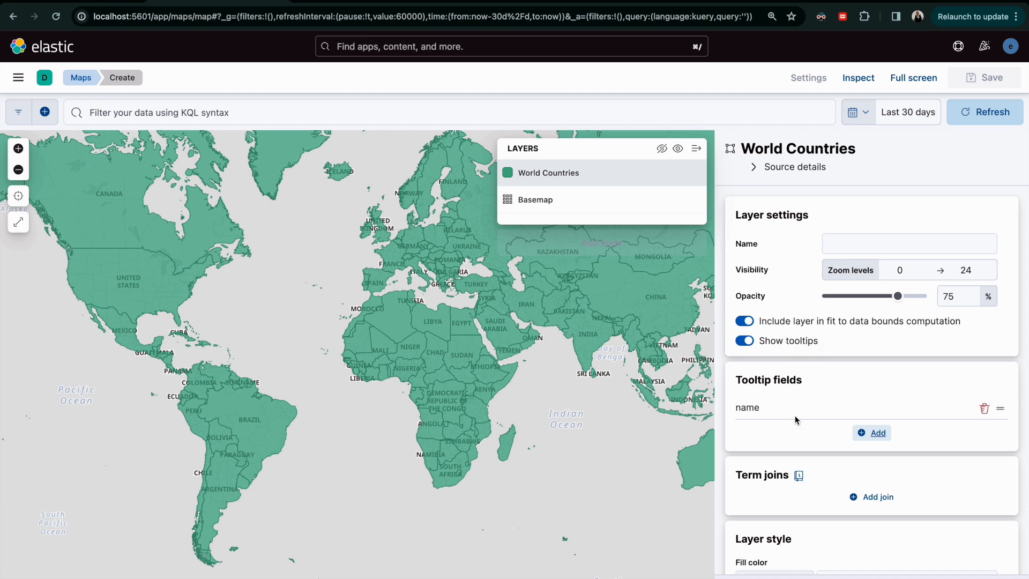
{"action": "scroll", "coordinate": [795, 416], "scroll_direction": "down", "scroll_amount": 3}
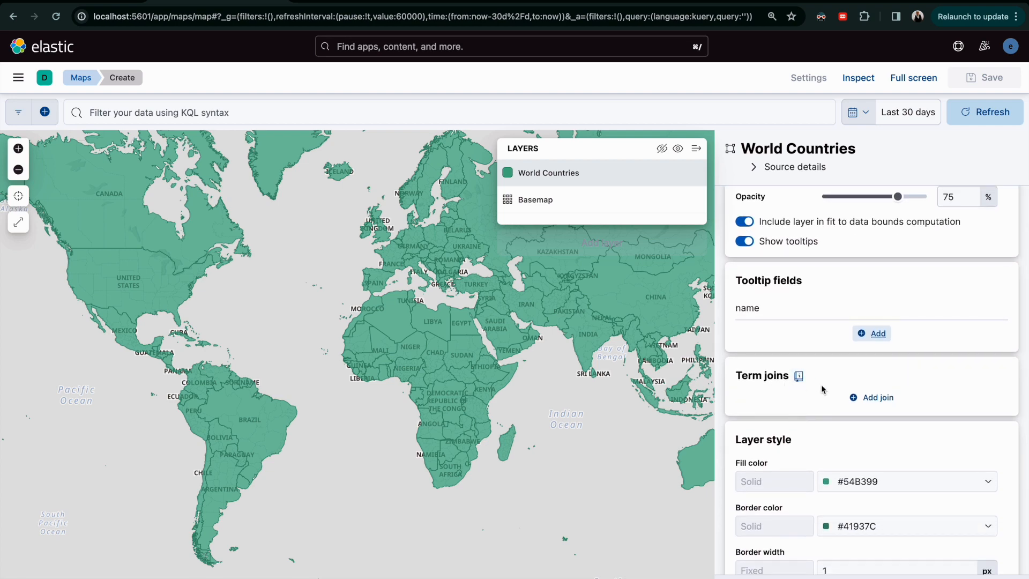
{"action": "left_click", "coordinate": [89, 2]}
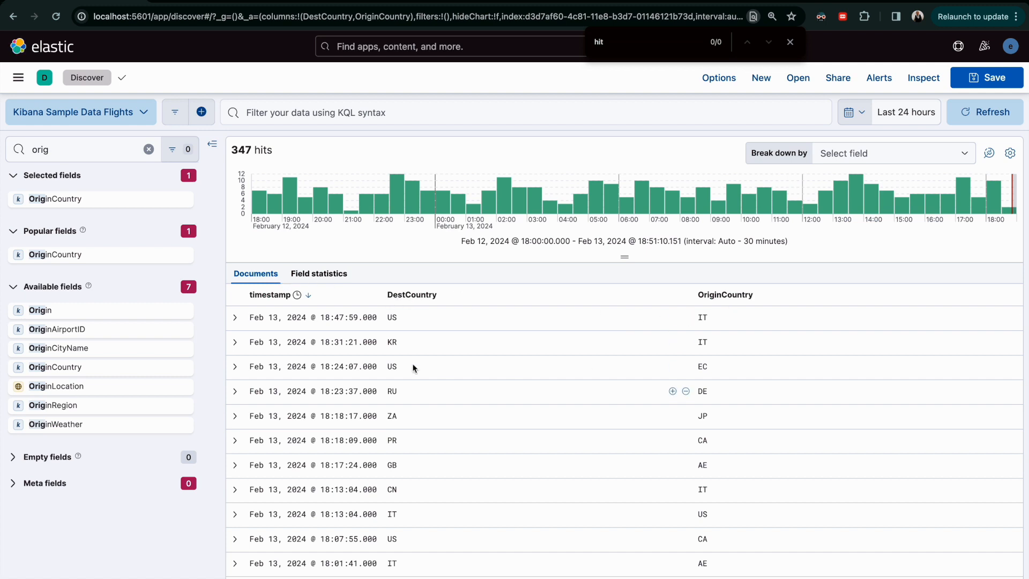
Step: Return to the map tab, add a term join to the World Countries layer and set its left field to ISO 3166-1 alpha-2 code
{"action": "left_click", "coordinate": [262, 1]}
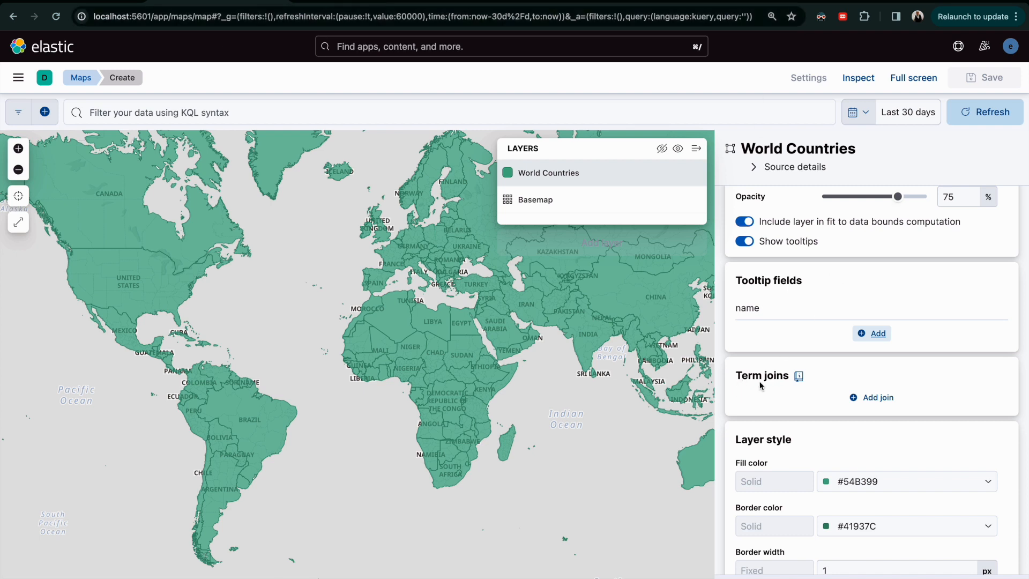
{"action": "left_click", "coordinate": [869, 398]}
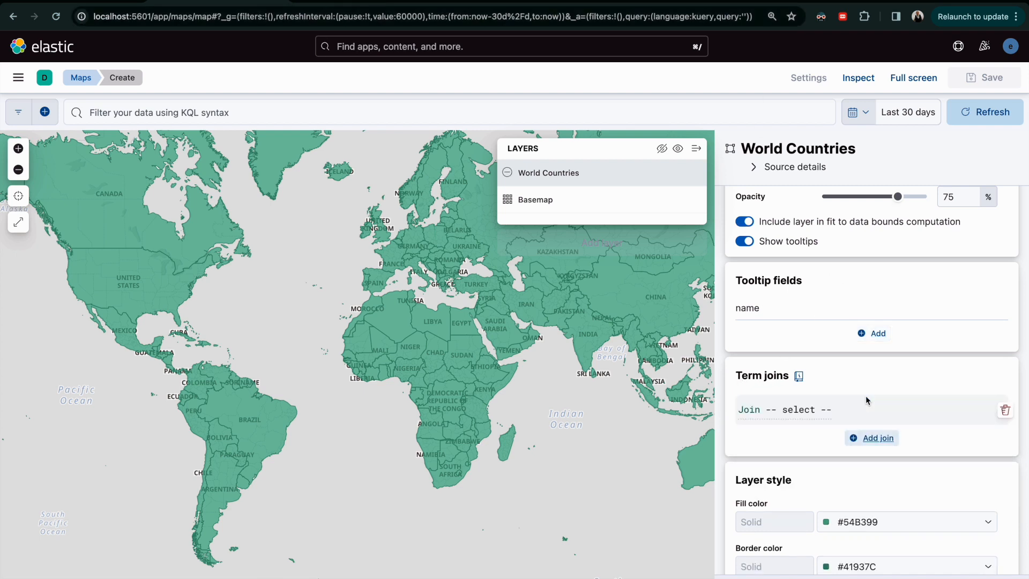
{"action": "left_click", "coordinate": [822, 410]}
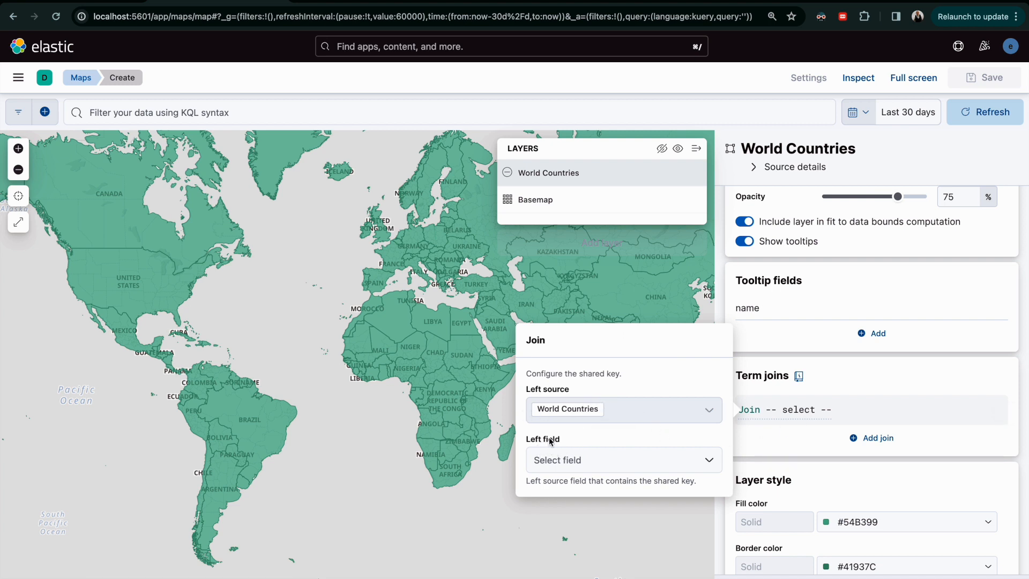
{"action": "left_click", "coordinate": [625, 463]}
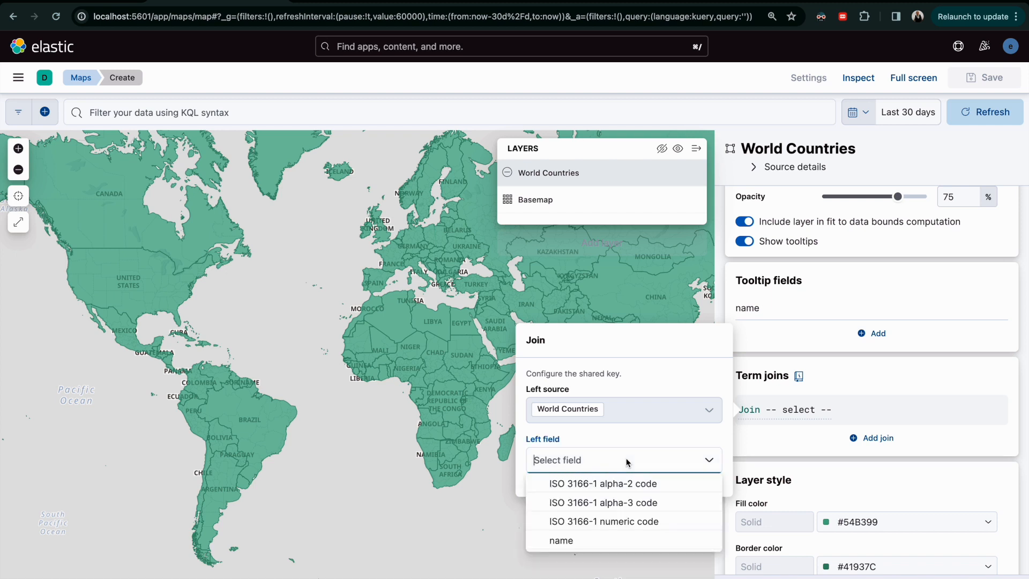
{"action": "left_click", "coordinate": [609, 484]}
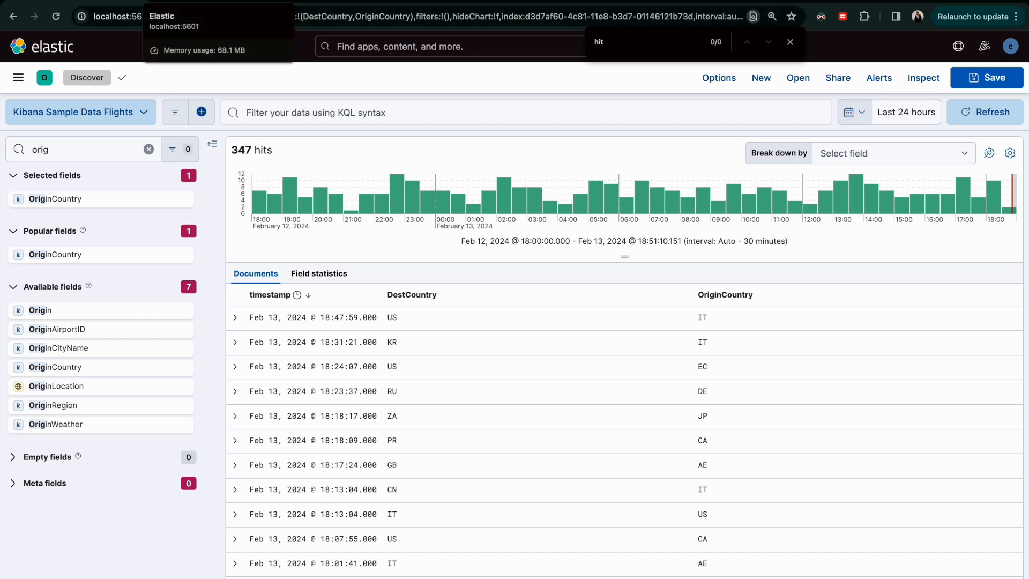
Step: Back on the map, set the join's right source to Kibana Sample Data Flights and its right field to OriginCountry
{"action": "left_click", "coordinate": [220, 1]}
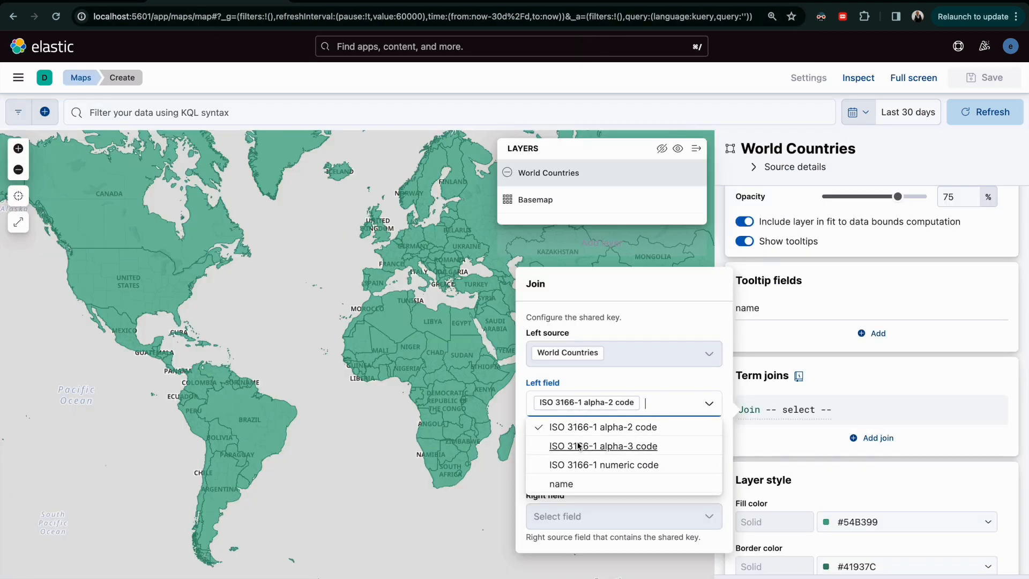
{"action": "left_click", "coordinate": [646, 376]}
{"action": "left_click", "coordinate": [594, 466]}
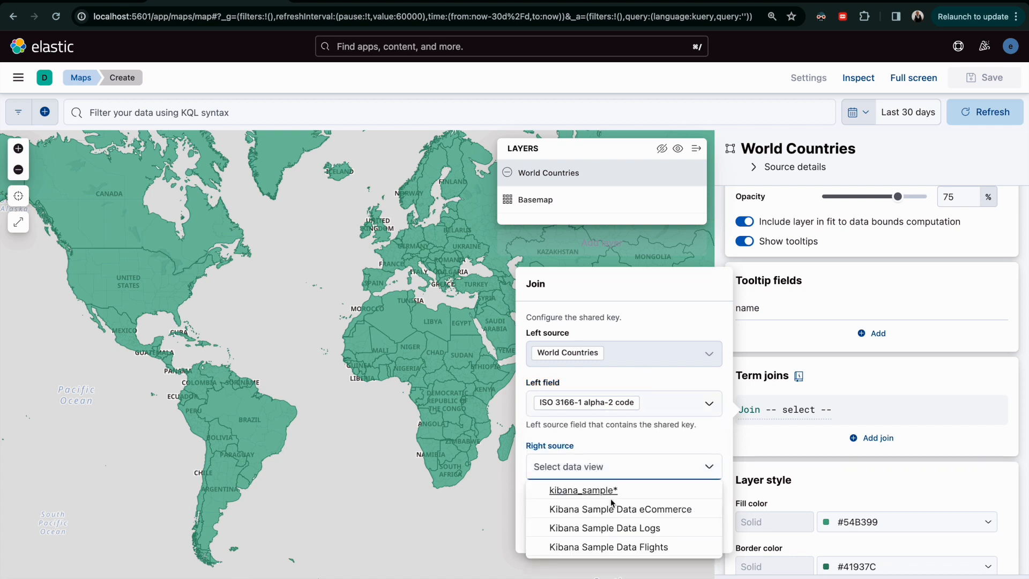
{"action": "left_click", "coordinate": [627, 547]}
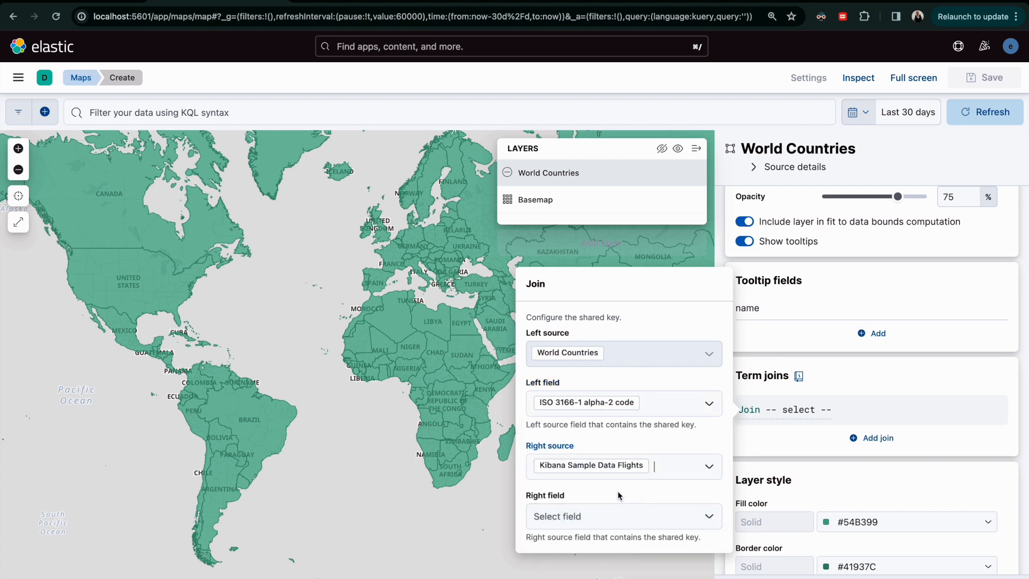
{"action": "left_click", "coordinate": [580, 516]}
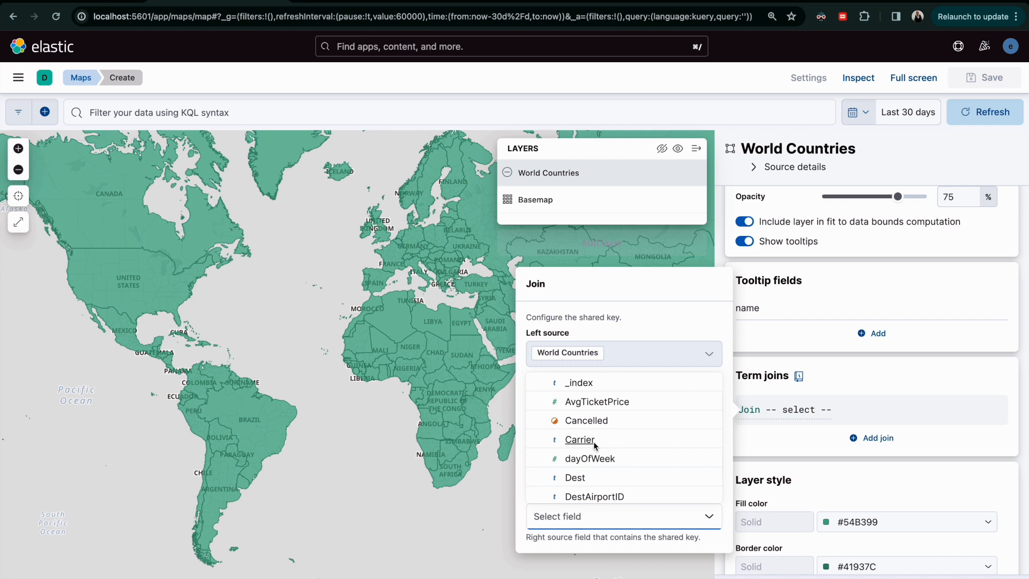
{"action": "type", "text": "origin o"}
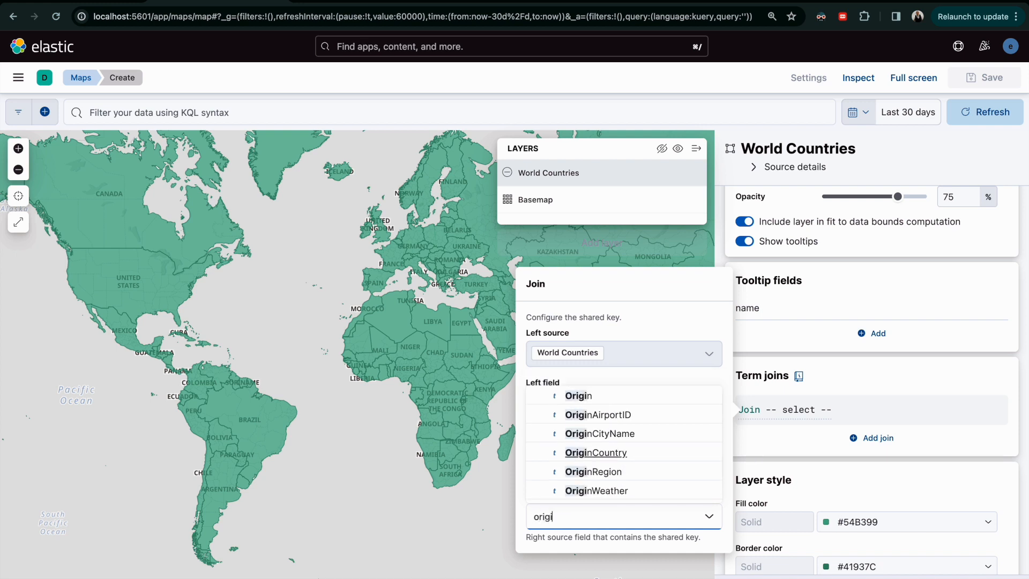
{"action": "key", "text": "BackSpace"}
{"action": "key", "text": "BackSpace"}
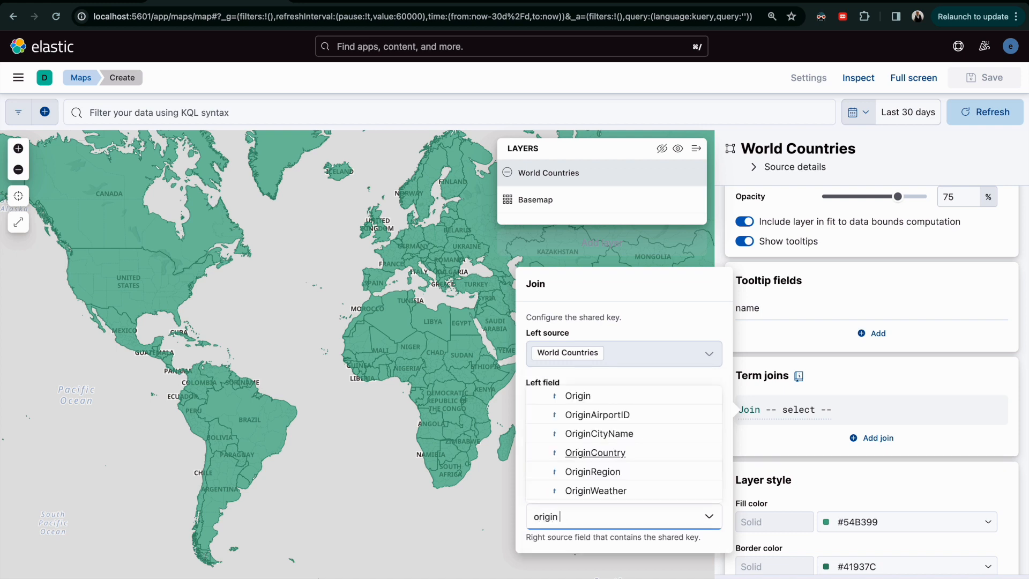
{"action": "type", "text": "cou"}
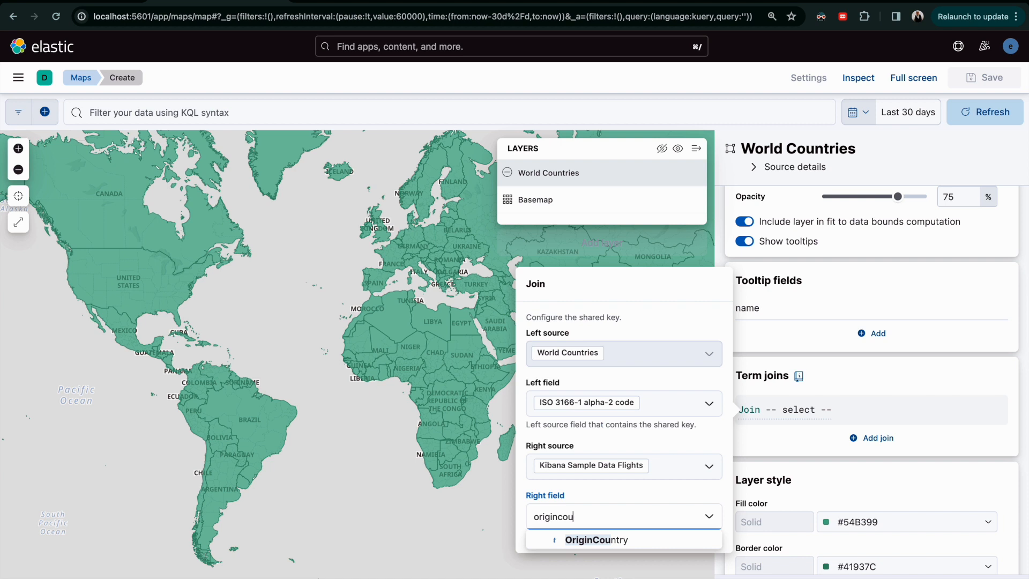
{"action": "left_click", "coordinate": [592, 541]}
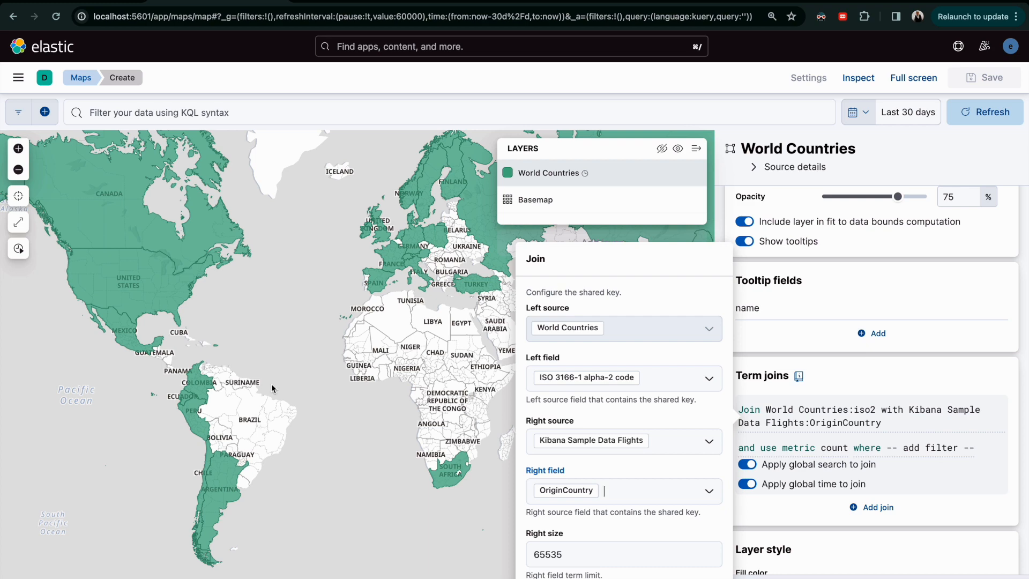
Step: Compare the join with the country values in Discover, close the join settings and examine the flight count tooltips for China and Canada
{"action": "key", "text": "super+f"}
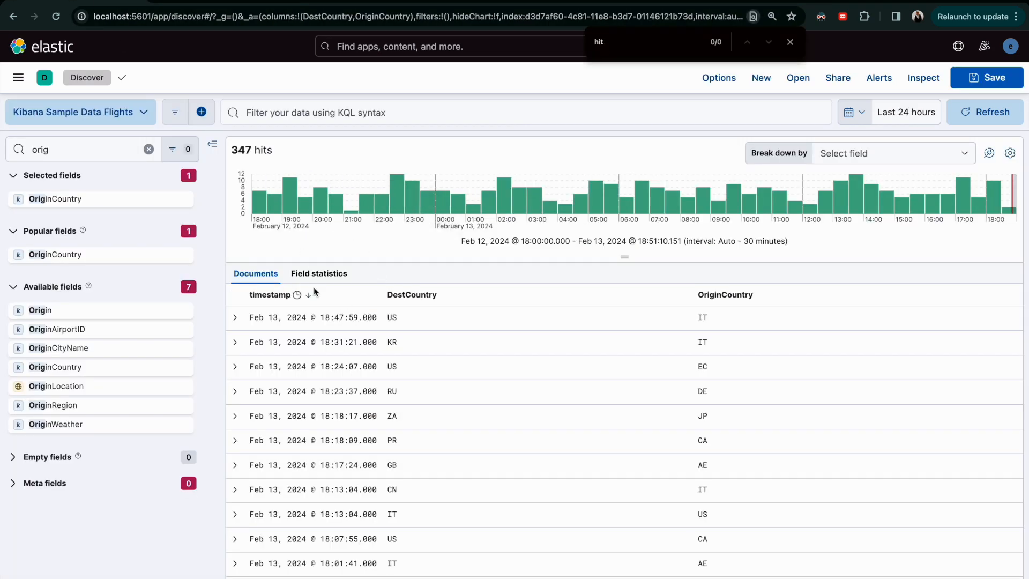
{"action": "key", "text": "Escape"}
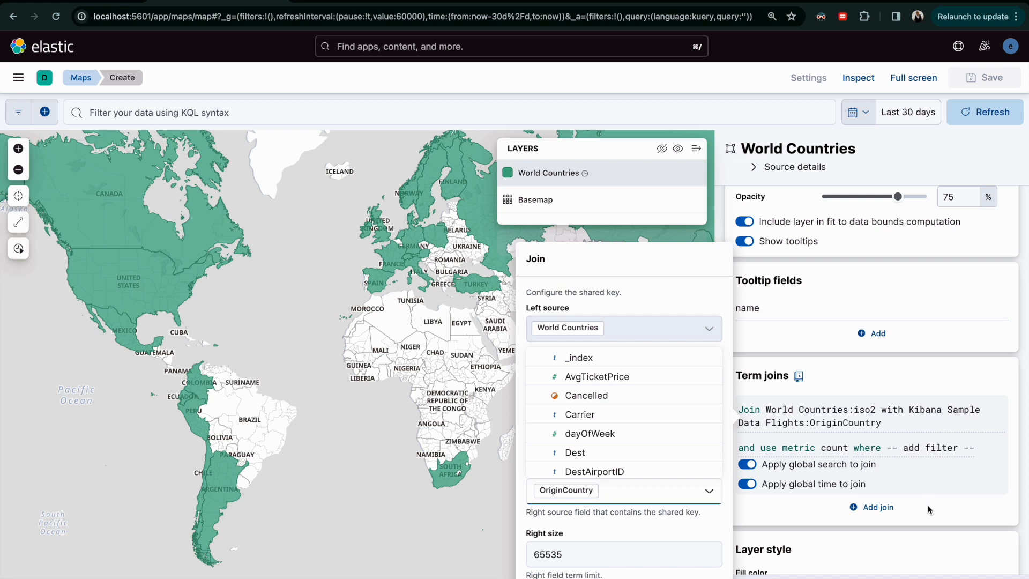
{"action": "left_click", "coordinate": [859, 382]}
{"action": "scroll", "coordinate": [859, 382], "scroll_direction": "down", "scroll_amount": 4}
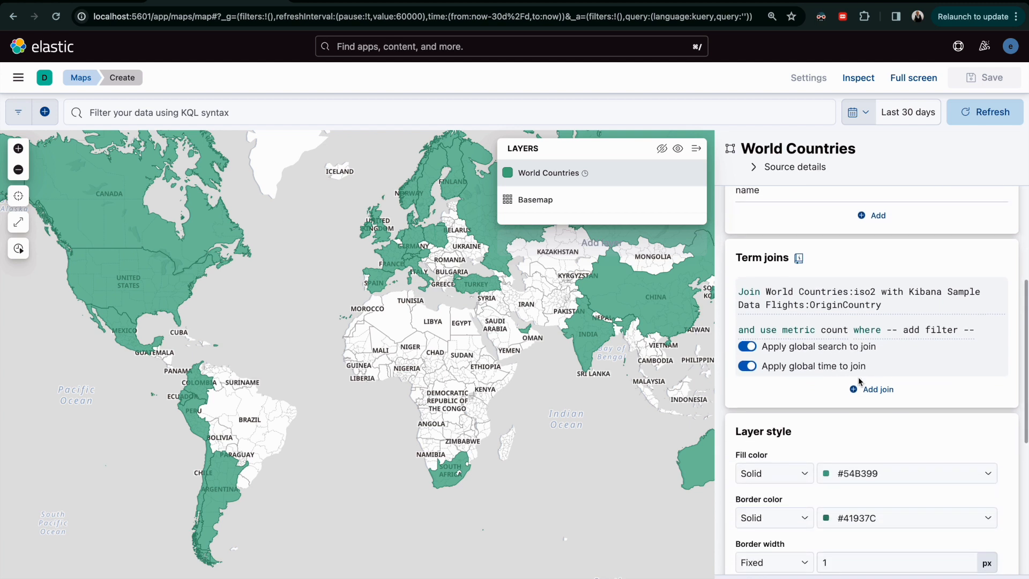
{"action": "scroll", "coordinate": [860, 381], "scroll_direction": "up", "scroll_amount": 2}
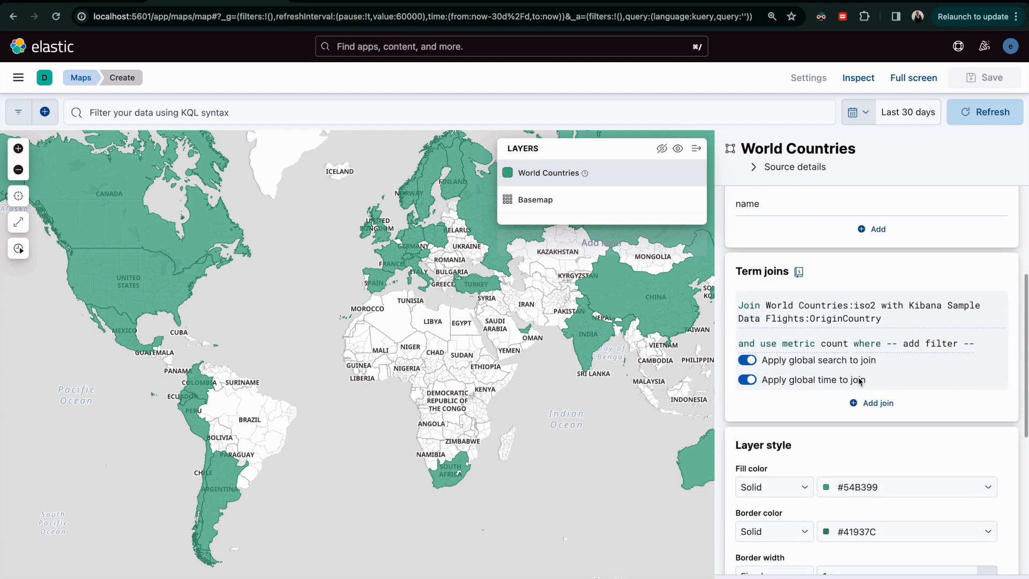
{"action": "left_click", "coordinate": [625, 295]}
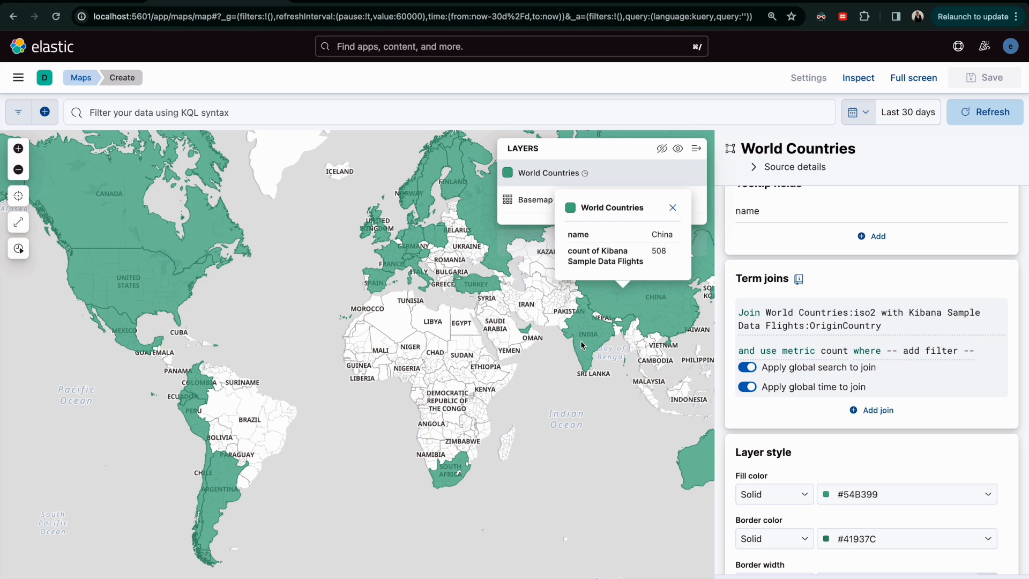
{"action": "left_click", "coordinate": [673, 207]}
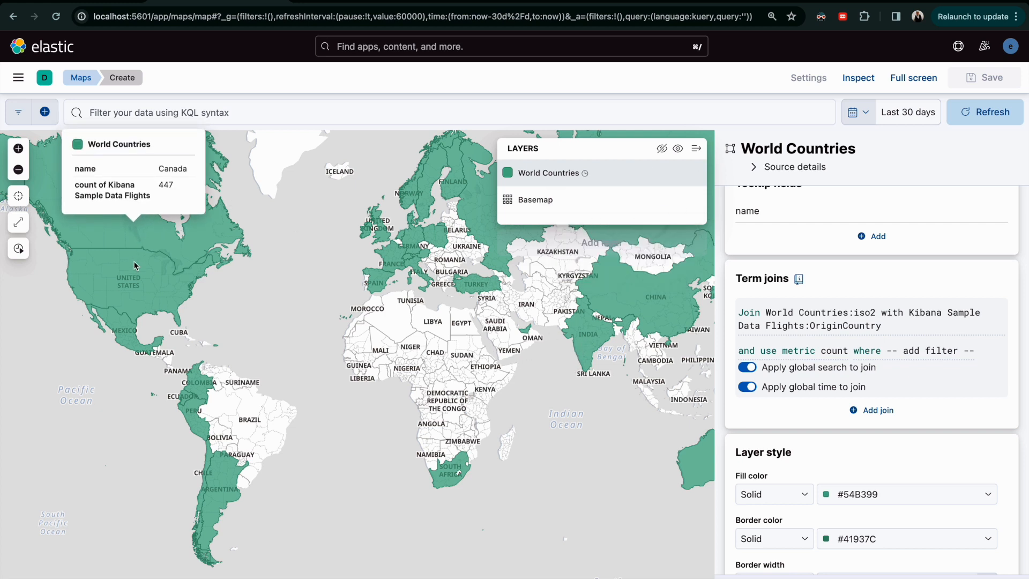
{"action": "mouse_move", "coordinate": [133, 266]}
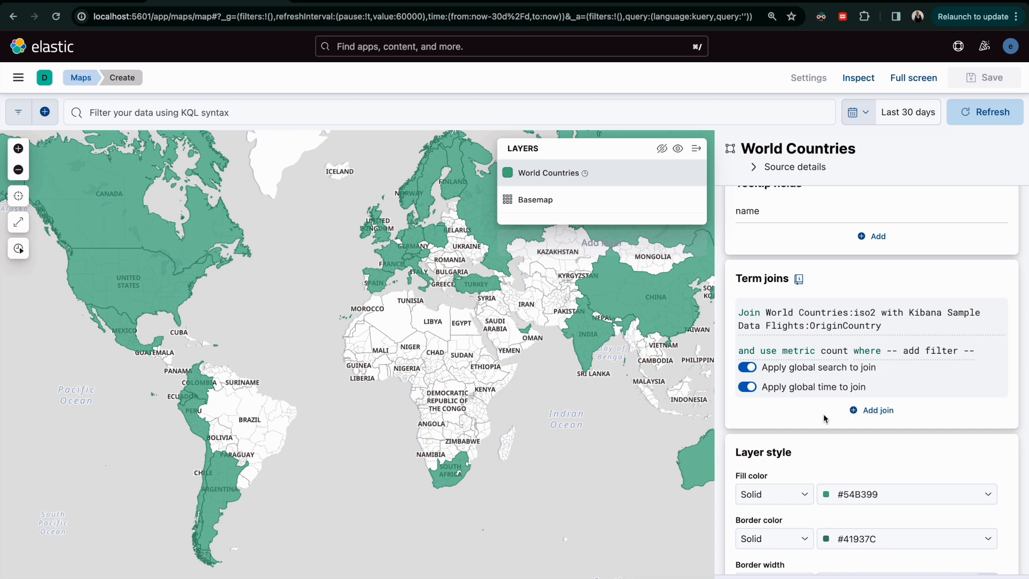
Step: Add a second term join to the World Countries layer with ISO 3166-1 alpha-2 code as its left field
{"action": "left_click", "coordinate": [863, 411]}
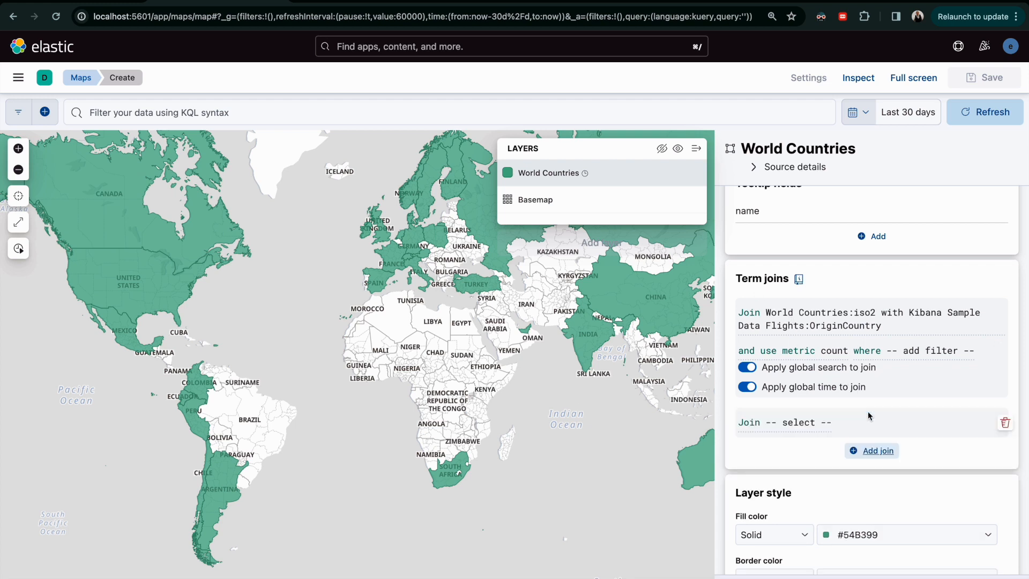
{"action": "left_click", "coordinate": [826, 423]}
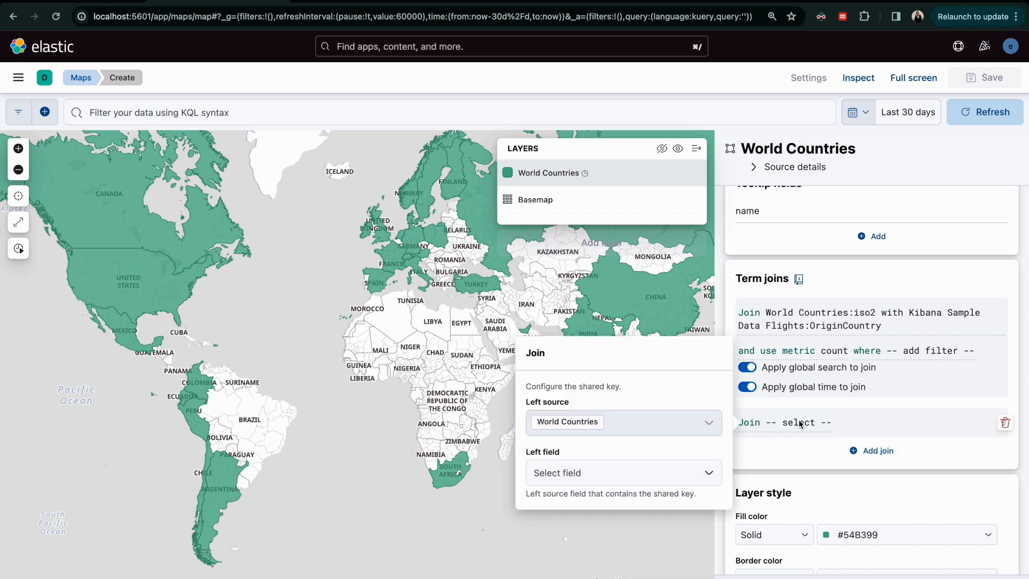
{"action": "left_click", "coordinate": [614, 475]}
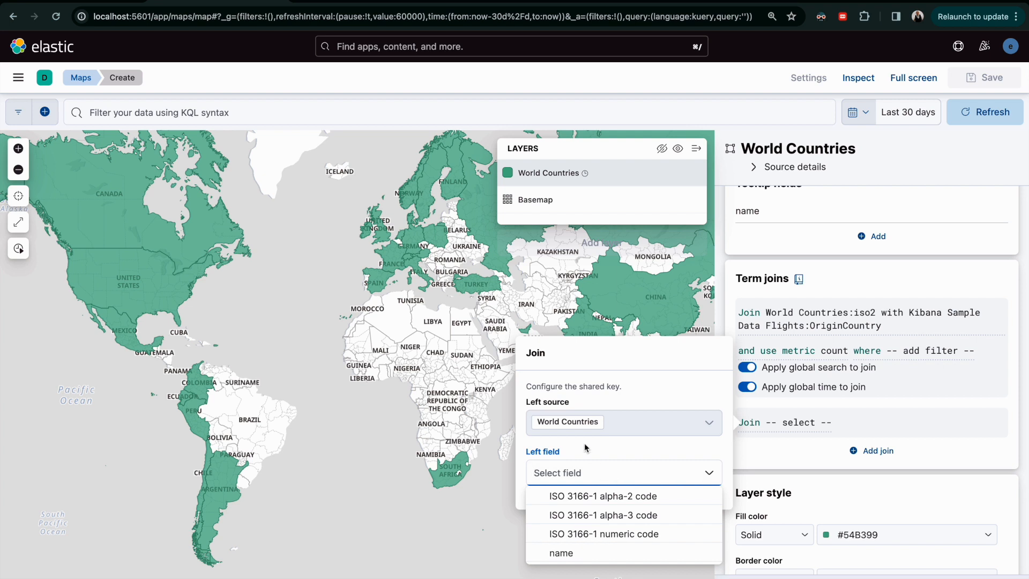
{"action": "left_click", "coordinate": [604, 496]}
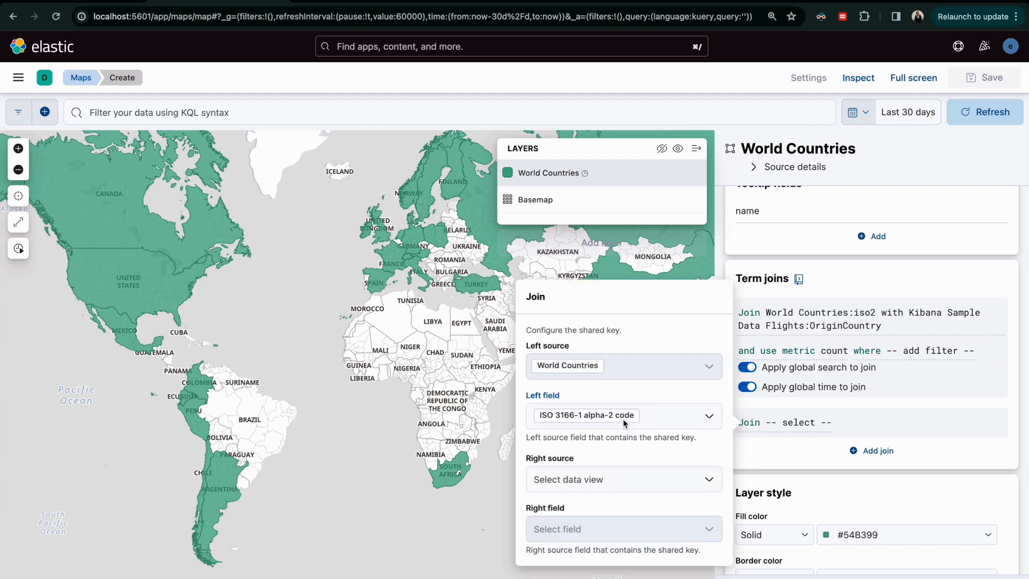
Step: Set the second join's right source to Kibana Sample Data Flights and right field to DestCountry, then check India's tooltip on the map
{"action": "left_click", "coordinate": [595, 480]}
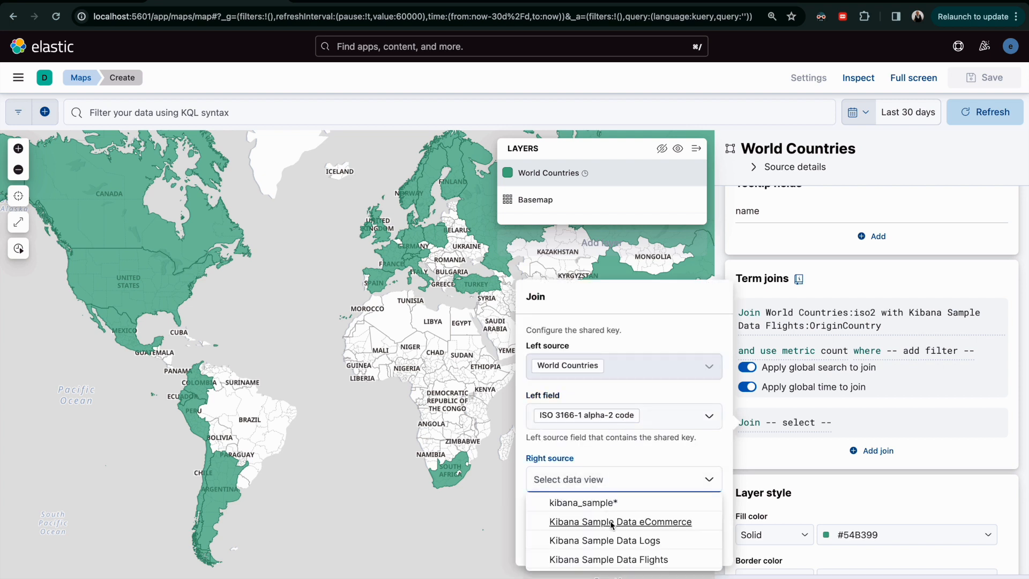
{"action": "left_click", "coordinate": [624, 559]}
{"action": "left_click", "coordinate": [622, 528]}
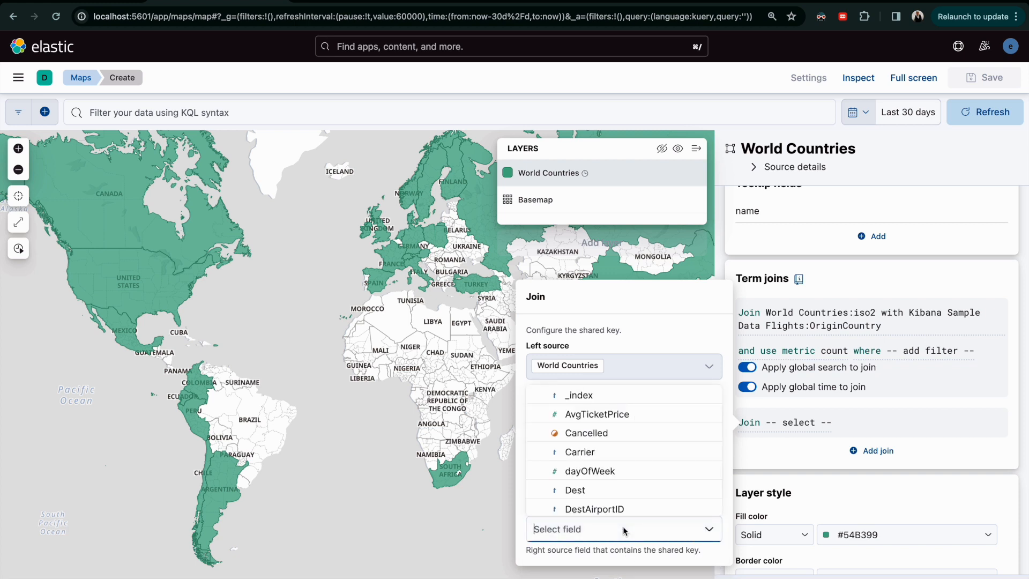
{"action": "type", "text": "destcou"}
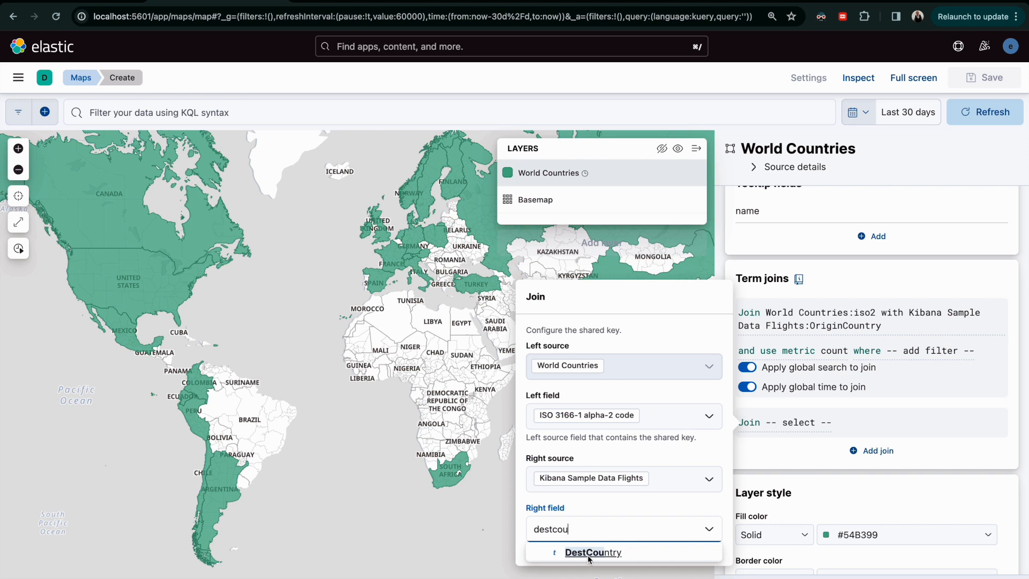
{"action": "left_click", "coordinate": [588, 555]}
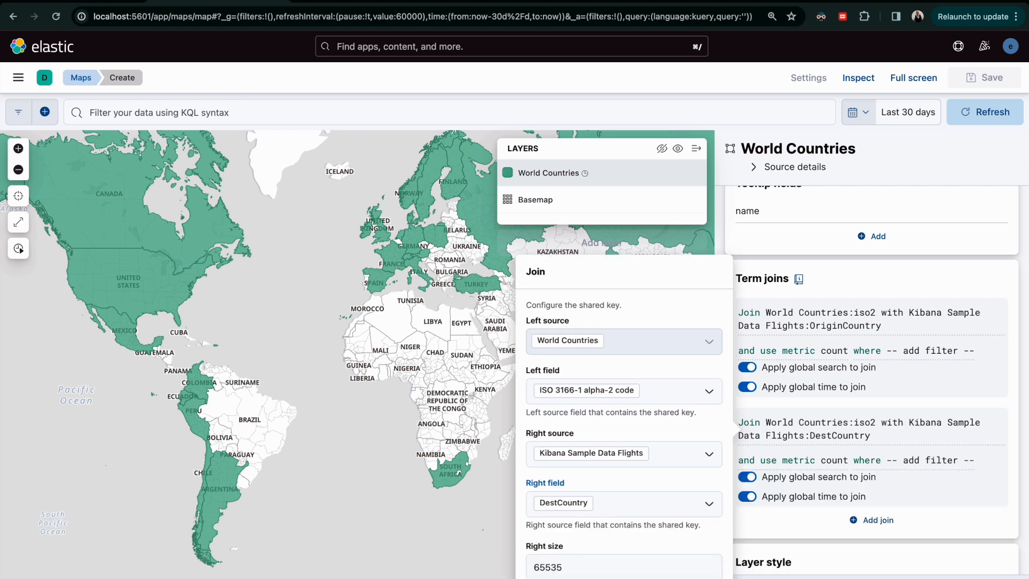
{"action": "key", "text": "Escape"}
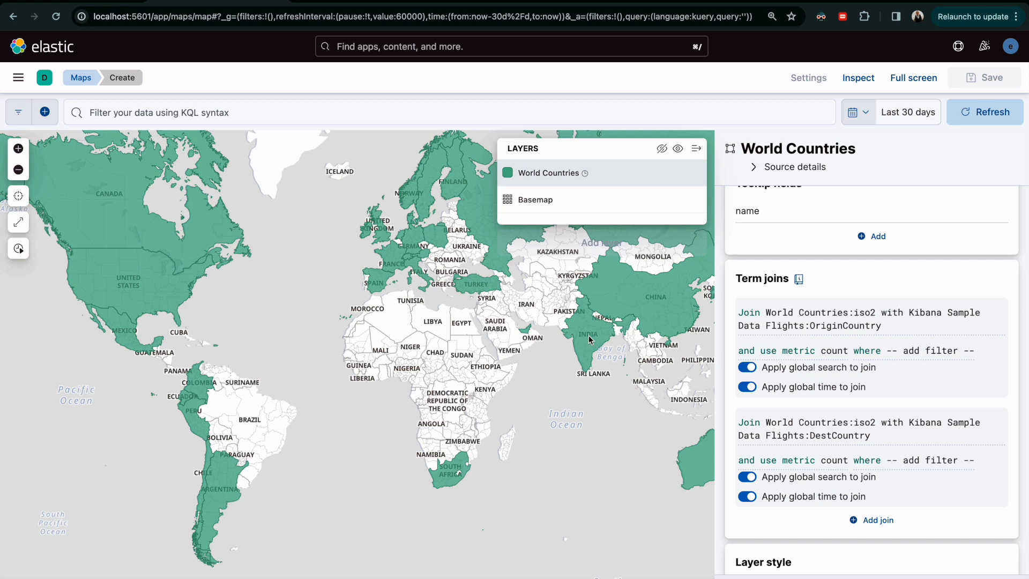
{"action": "mouse_move", "coordinate": [589, 338]}
Step: Color the World Countries fill by value, using the first count of Kibana Sample Data Flights field
{"action": "scroll", "coordinate": [825, 435], "scroll_direction": "down", "scroll_amount": 2}
{"action": "scroll", "coordinate": [825, 439], "scroll_direction": "down", "scroll_amount": 5}
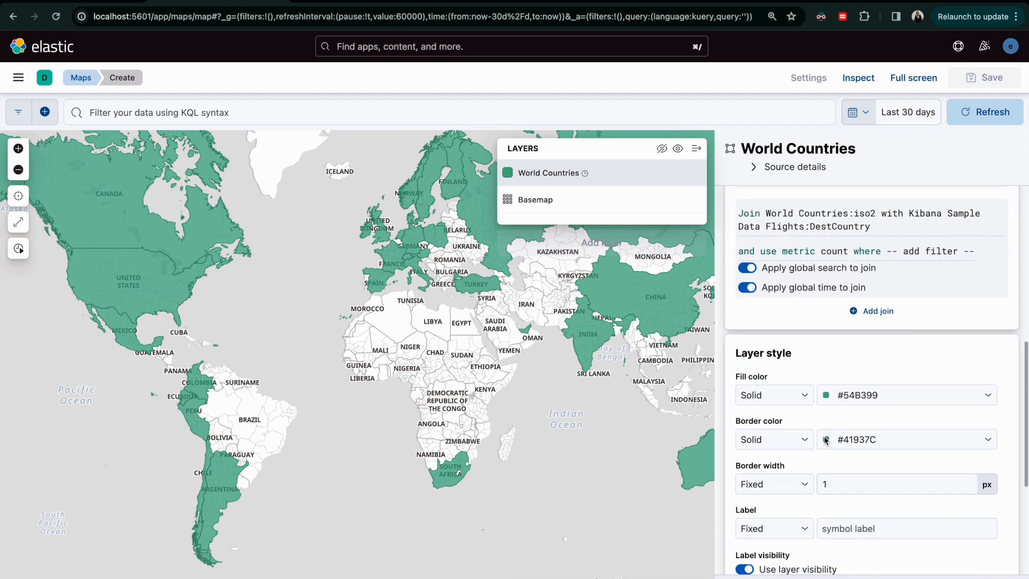
{"action": "scroll", "coordinate": [825, 440], "scroll_direction": "down", "scroll_amount": 1}
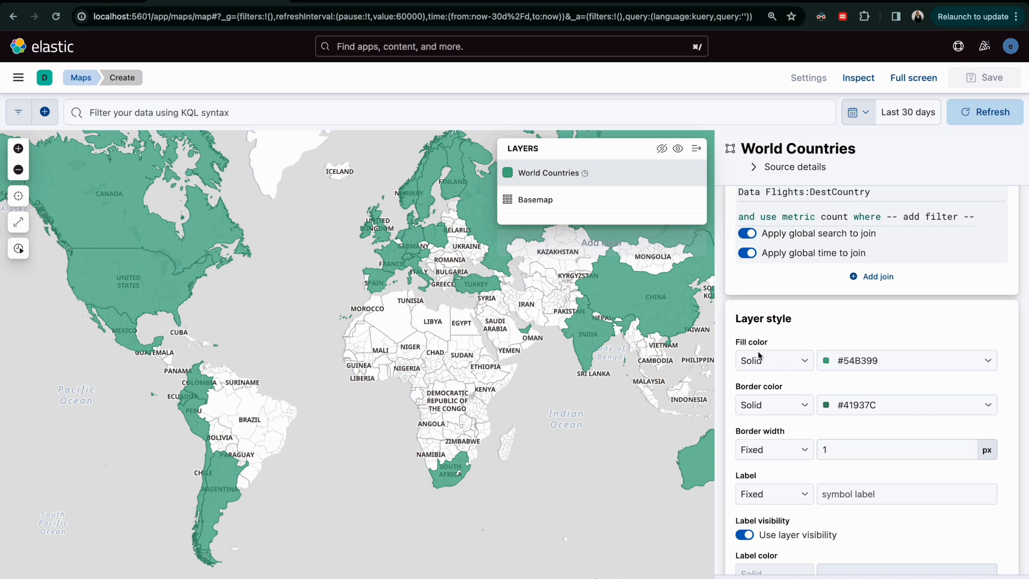
{"action": "left_click", "coordinate": [807, 363]}
{"action": "left_click", "coordinate": [788, 379]}
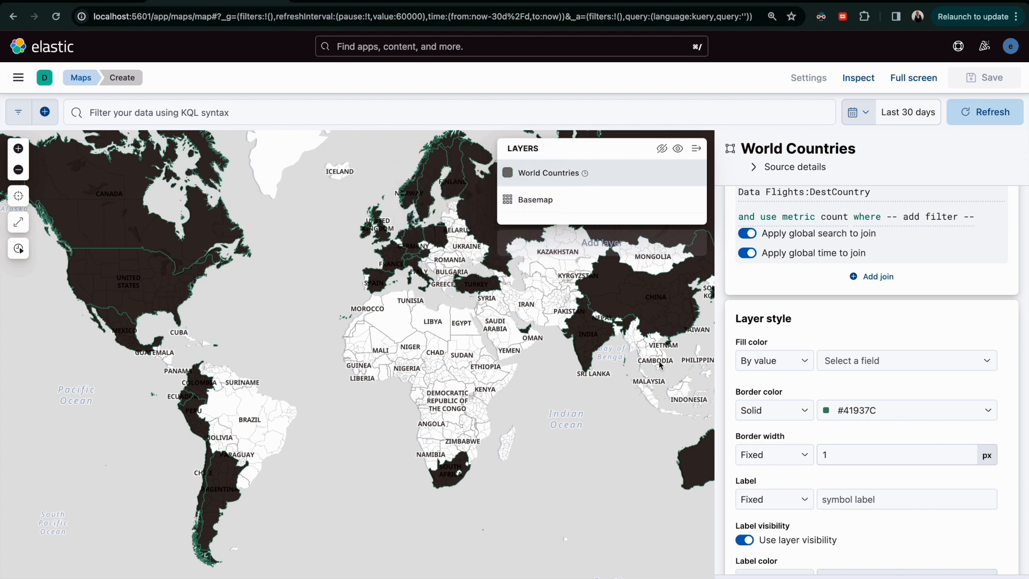
{"action": "left_click", "coordinate": [864, 366]}
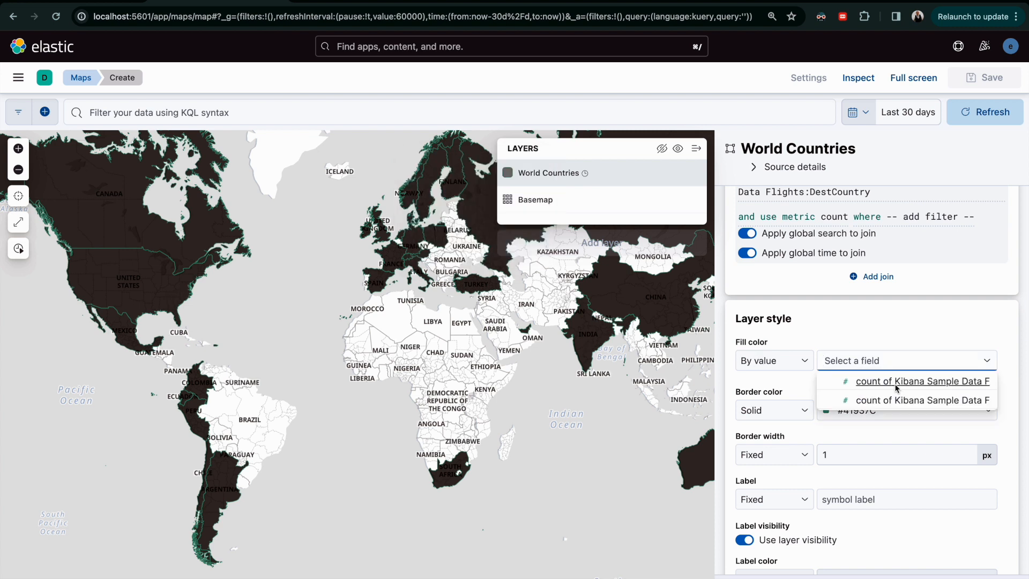
{"action": "scroll", "coordinate": [860, 230], "scroll_direction": "up", "scroll_amount": 5}
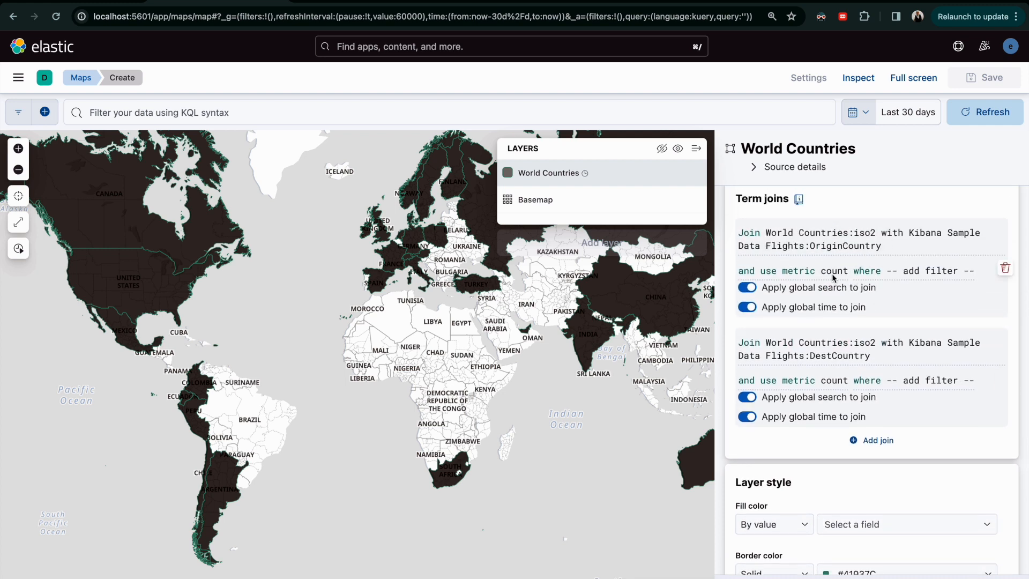
{"action": "scroll", "coordinate": [879, 423], "scroll_direction": "down", "scroll_amount": 1}
{"action": "scroll", "coordinate": [881, 429], "scroll_direction": "down", "scroll_amount": 3}
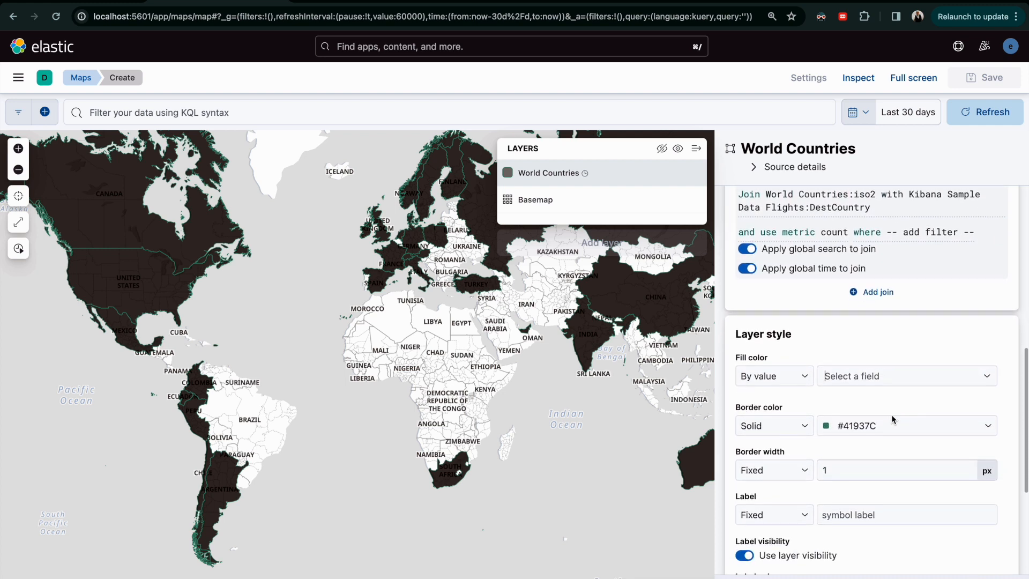
{"action": "left_click", "coordinate": [919, 371]}
{"action": "left_click", "coordinate": [910, 390]}
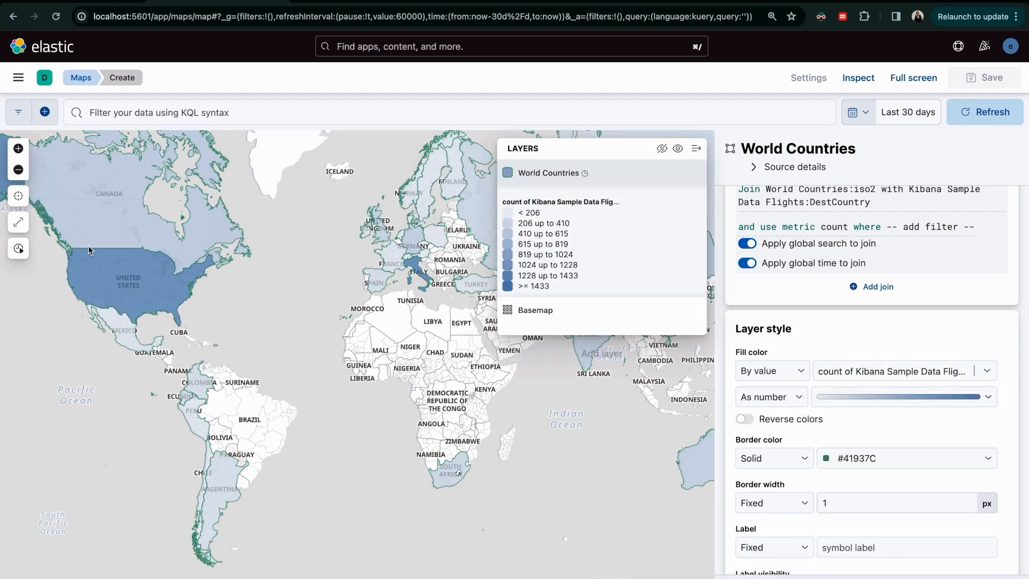
Step: Check Canada's flight counts, apply the green-to-red color ramp to the country fill, and collapse the layer's legend
{"action": "mouse_move", "coordinate": [191, 294]}
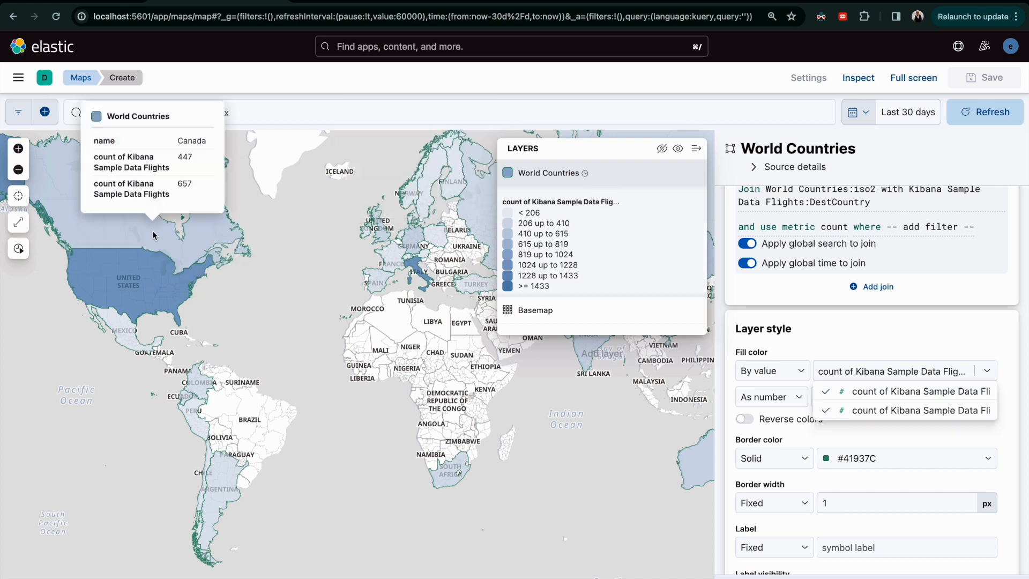
{"action": "left_click", "coordinate": [896, 371]}
{"action": "left_click", "coordinate": [900, 330]}
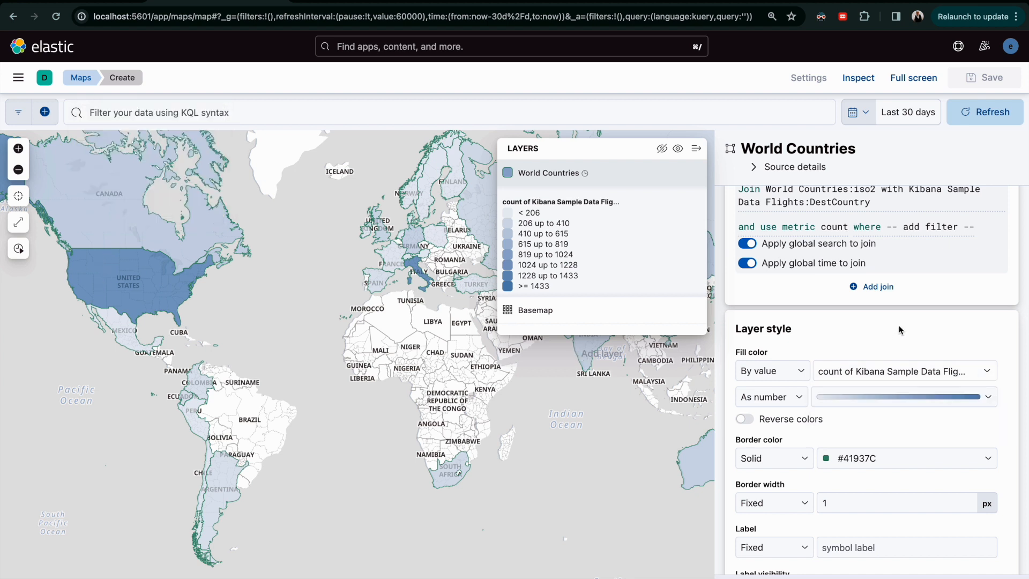
{"action": "left_click", "coordinate": [887, 398]}
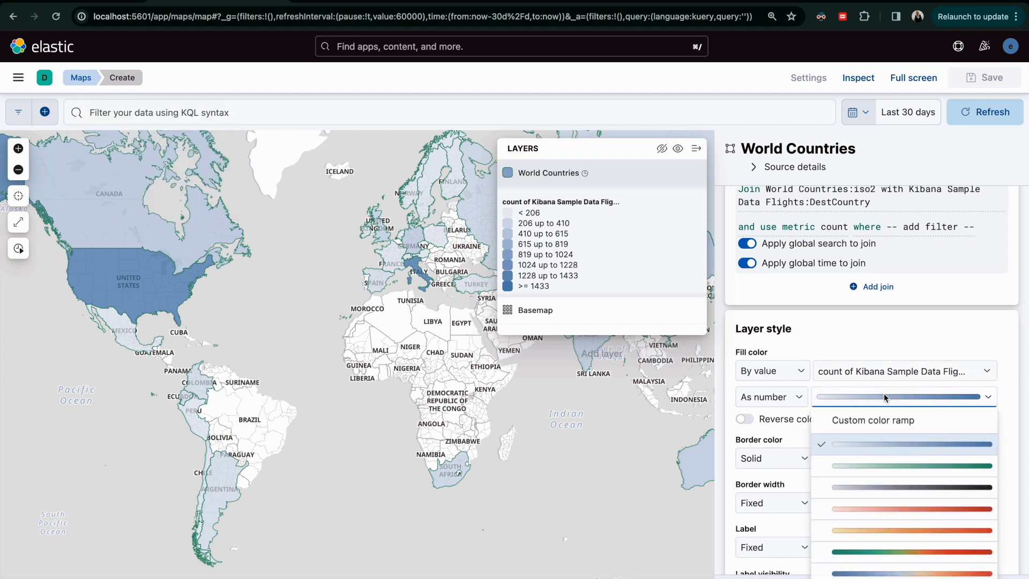
{"action": "left_click", "coordinate": [869, 552]}
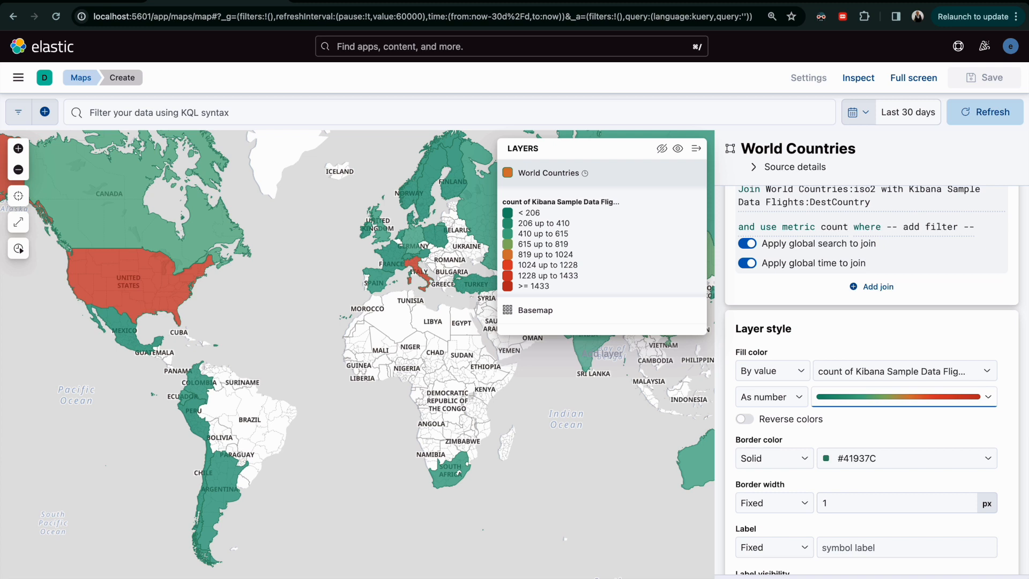
{"action": "mouse_move", "coordinate": [128, 280]}
{"action": "left_click", "coordinate": [601, 186]}
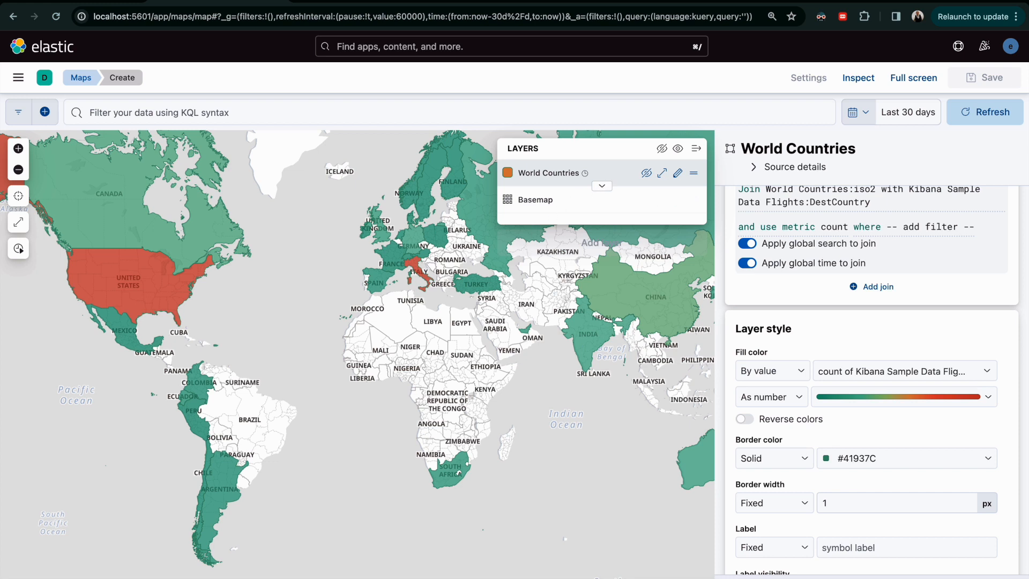
Step: Set the World Countries border width to 3 px and keep the layer changes
{"action": "scroll", "coordinate": [792, 496], "scroll_direction": "down", "scroll_amount": 3}
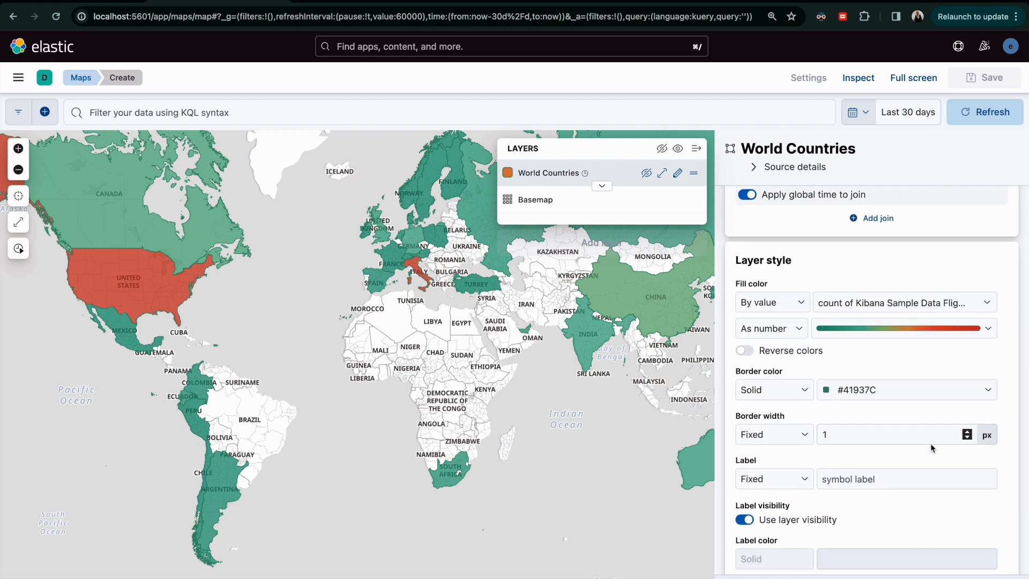
{"action": "left_click", "coordinate": [967, 432]}
{"action": "left_click", "coordinate": [968, 432]}
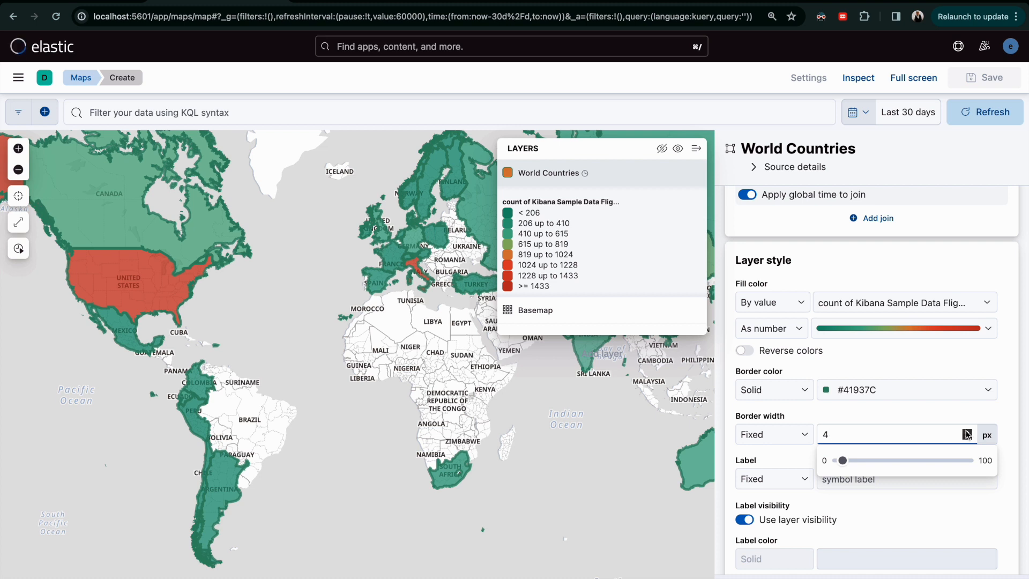
{"action": "left_click", "coordinate": [967, 431]}
{"action": "left_click", "coordinate": [966, 439]}
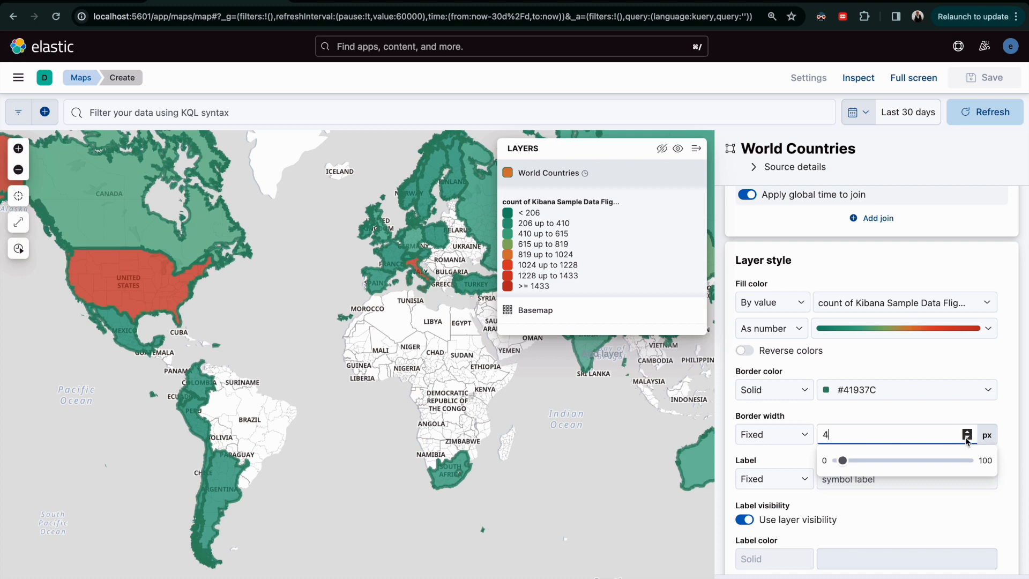
{"action": "left_click", "coordinate": [957, 416]}
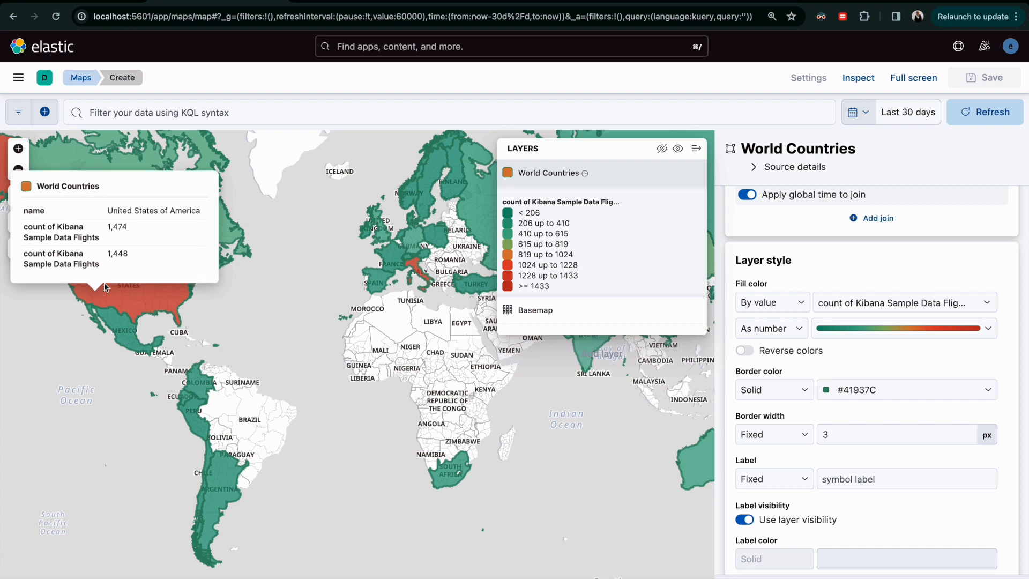
{"action": "mouse_move", "coordinate": [179, 229]}
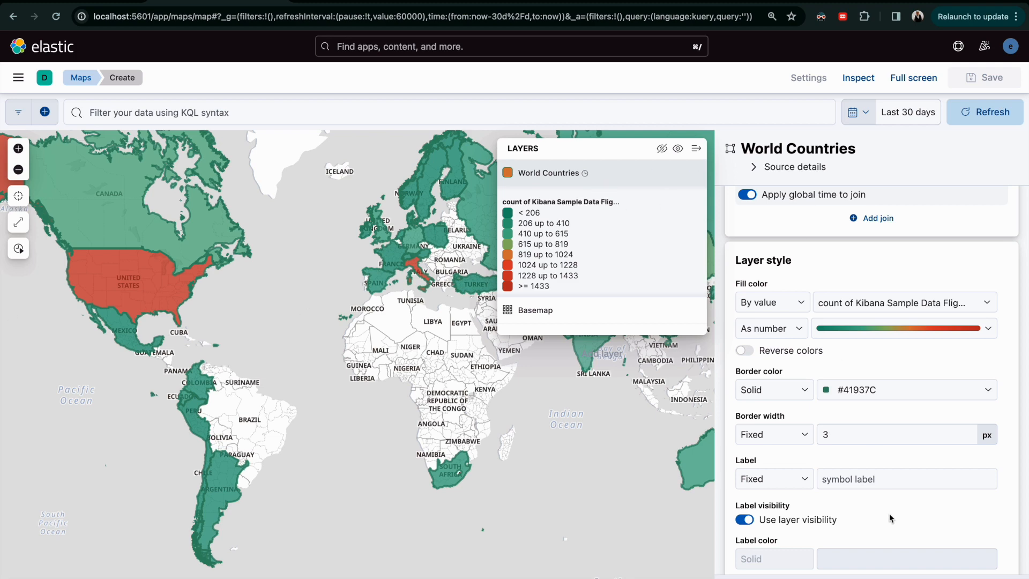
{"action": "left_click", "coordinate": [959, 578]}
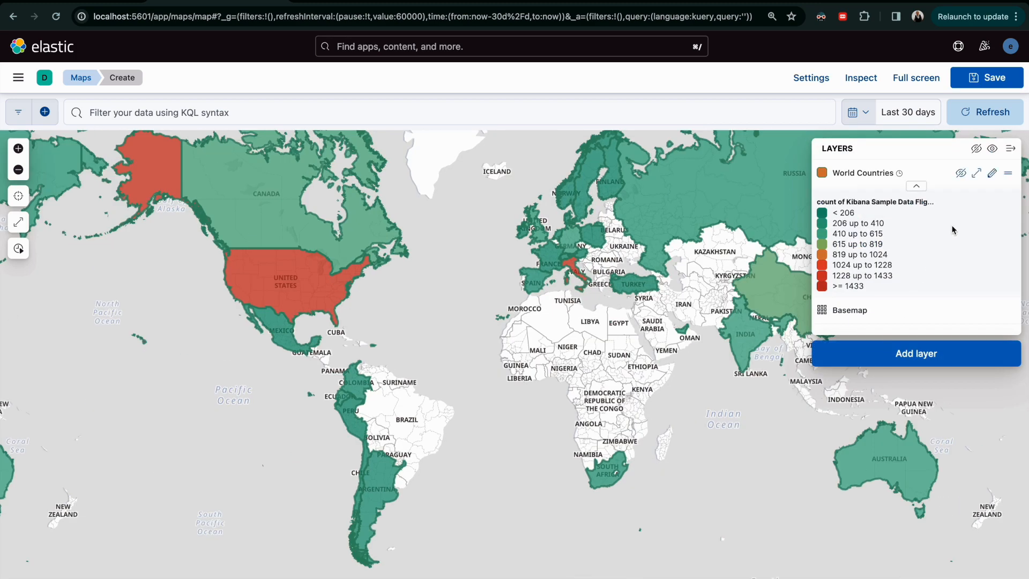
Step: Collapse the World Countries legend, then hide the layer and show it again
{"action": "left_click", "coordinate": [917, 187]}
{"action": "left_click", "coordinate": [960, 172]}
{"action": "left_click", "coordinate": [960, 172]}
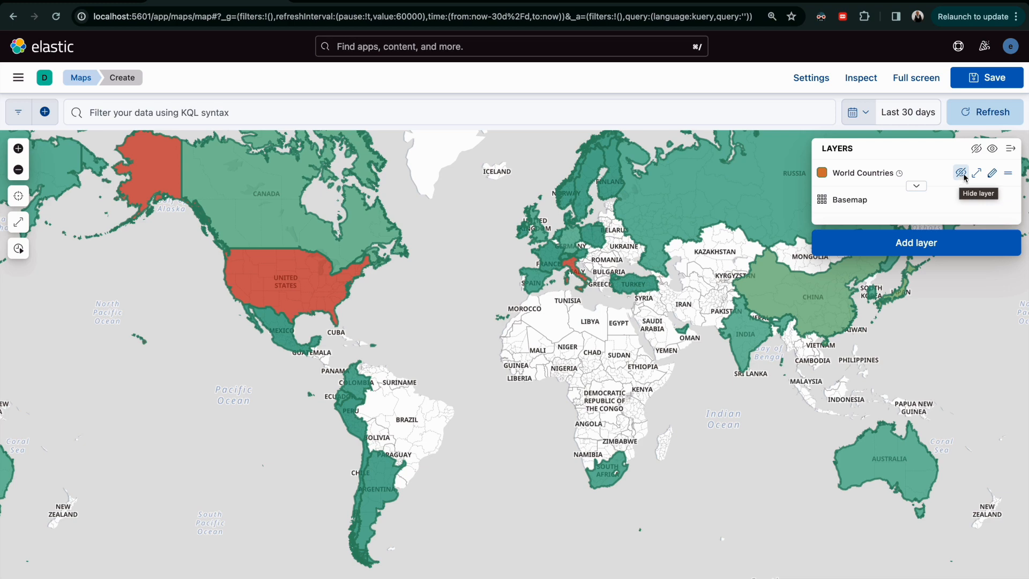
Step: Start a new Elasticsearch Documents layer with Kibana Sample Data Flights as its data view
{"action": "left_click", "coordinate": [915, 242]}
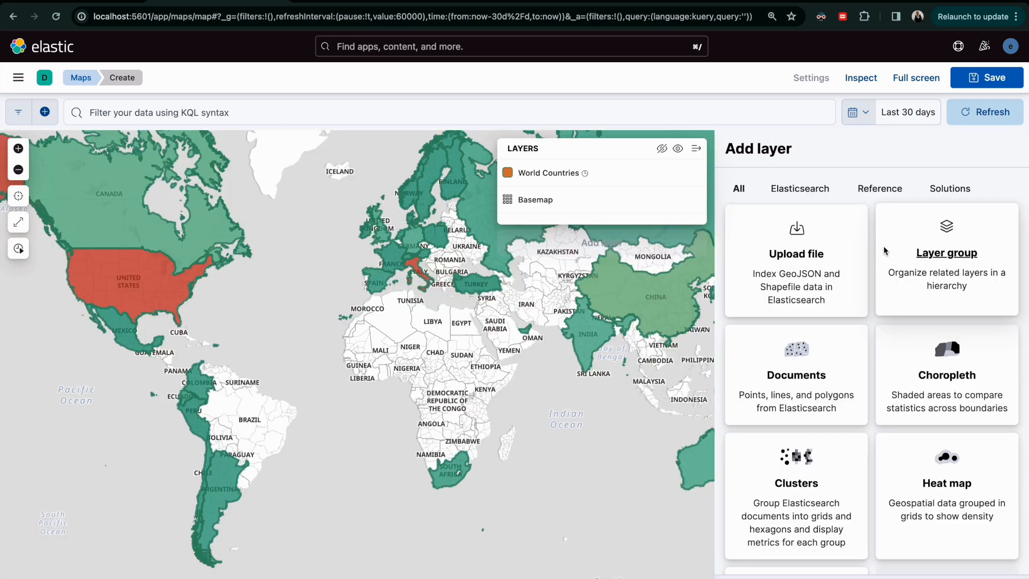
{"action": "left_click", "coordinate": [796, 192]}
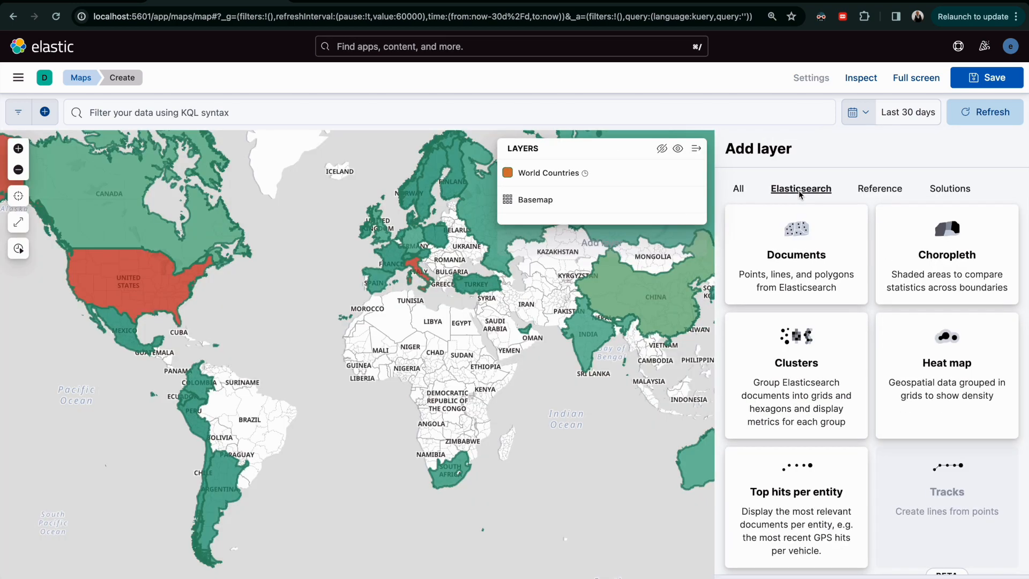
{"action": "left_click", "coordinate": [789, 248]}
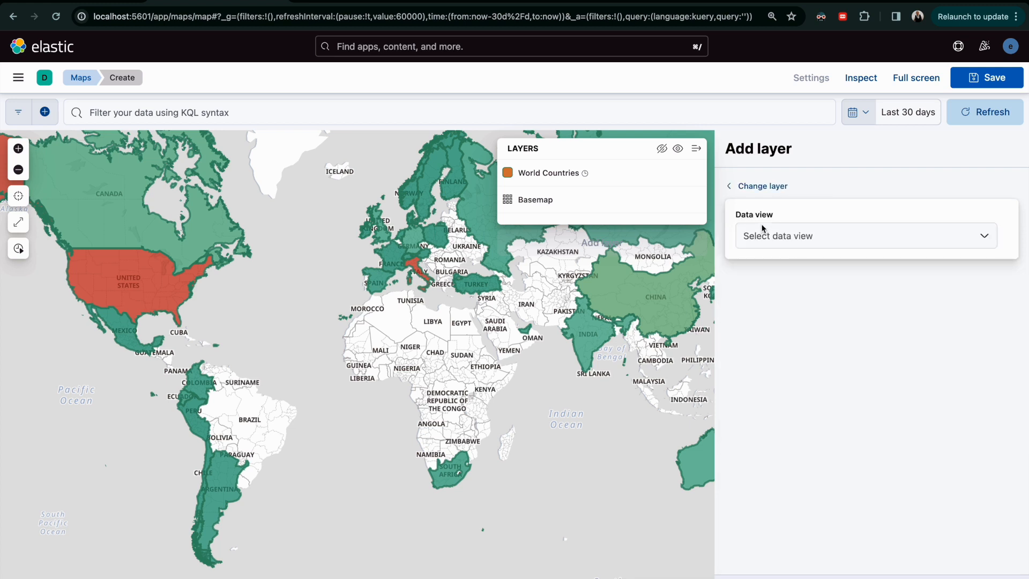
{"action": "left_click", "coordinate": [804, 237]}
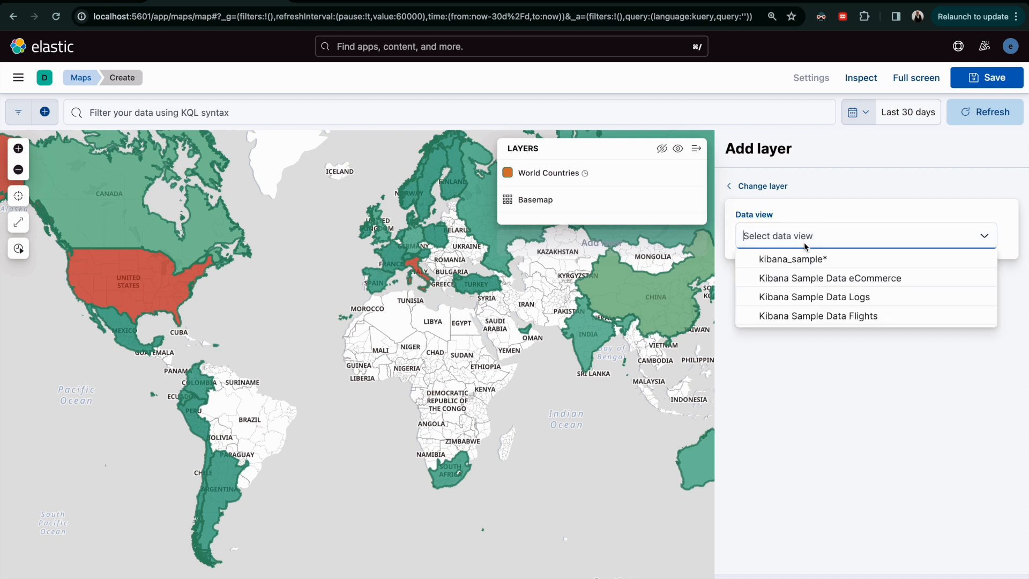
{"action": "left_click", "coordinate": [823, 315]}
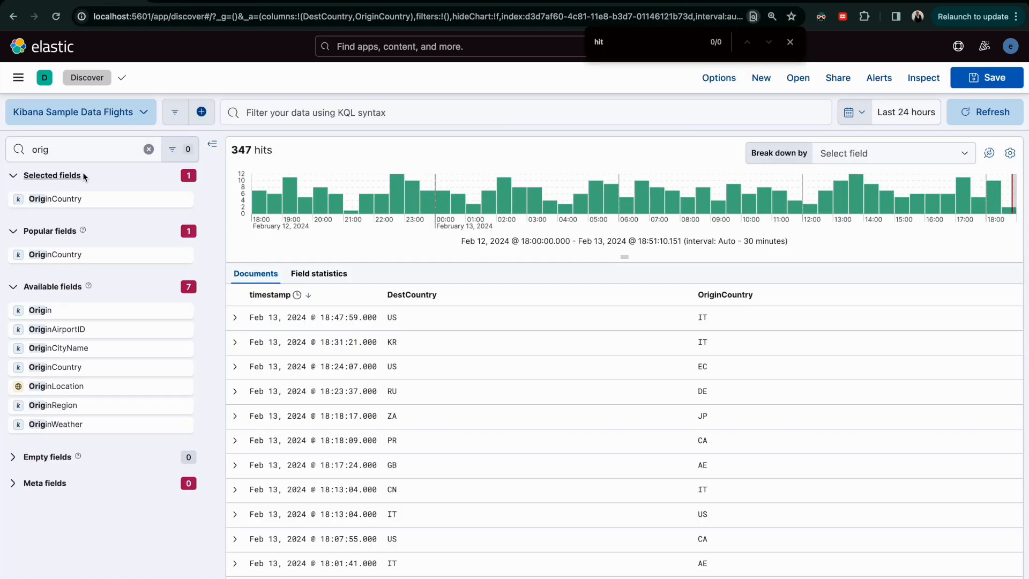
Step: In Discover, clear the field name search and filter the flight fields by the Geo point type
{"action": "left_click", "coordinate": [171, 150]}
{"action": "left_click", "coordinate": [168, 151]}
{"action": "left_click", "coordinate": [148, 149]}
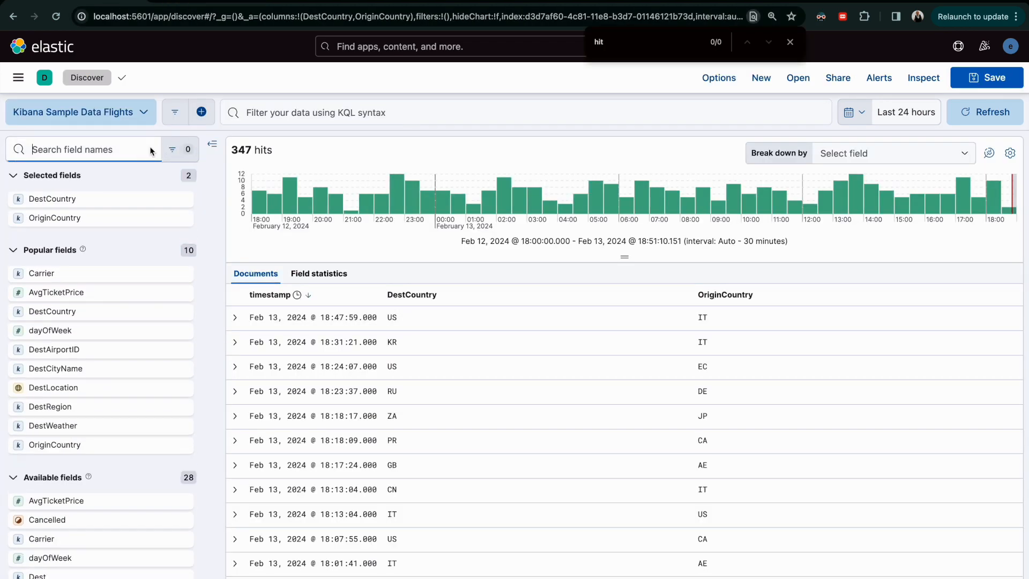
{"action": "left_click", "coordinate": [171, 151]}
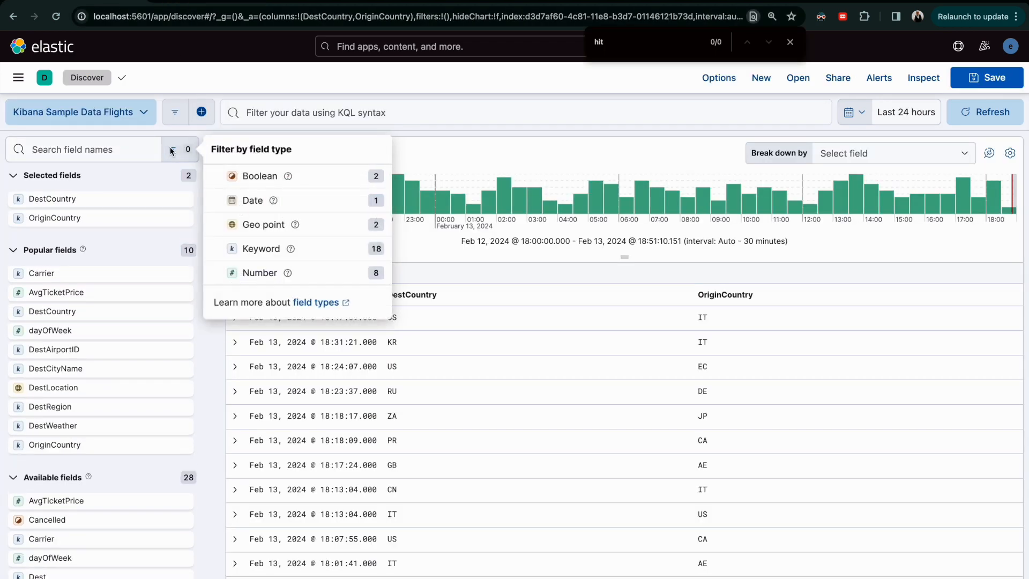
{"action": "left_click", "coordinate": [251, 229]}
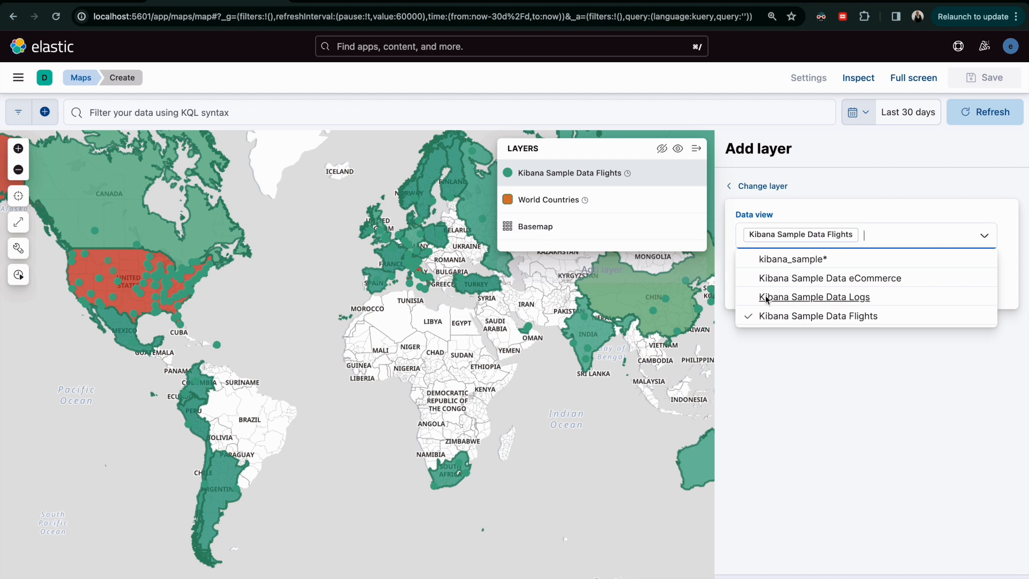
Step: Back on the map, set the new layer's geospatial field to OriginLocation and add the layer
{"action": "left_click", "coordinate": [783, 314]}
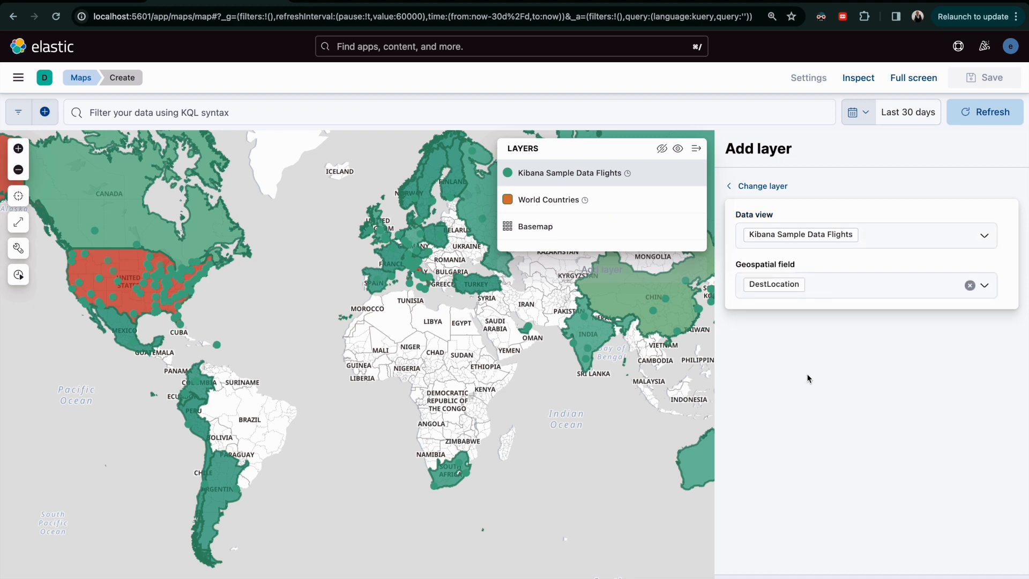
{"action": "left_click", "coordinate": [810, 290]}
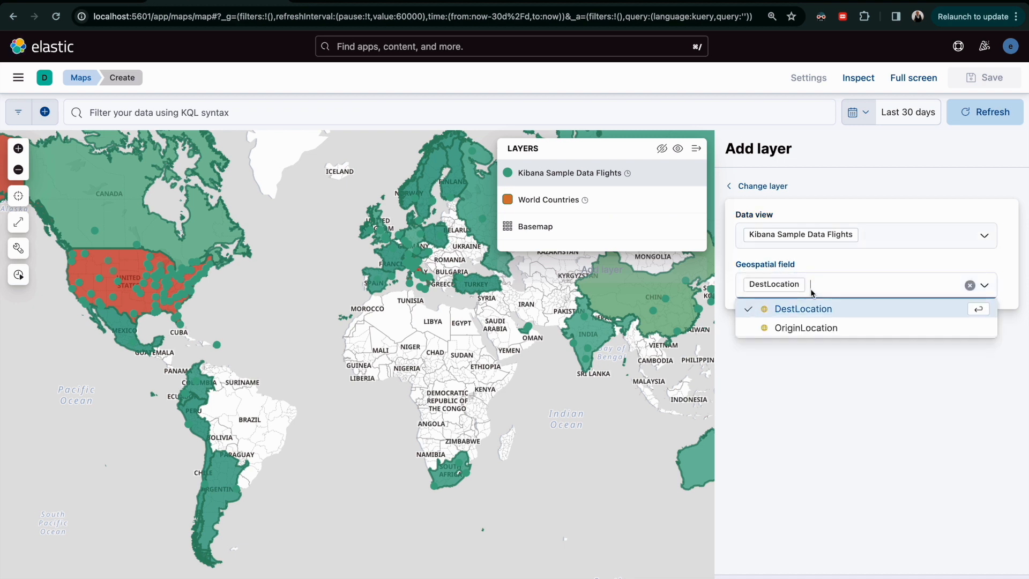
{"action": "left_click", "coordinate": [812, 331]}
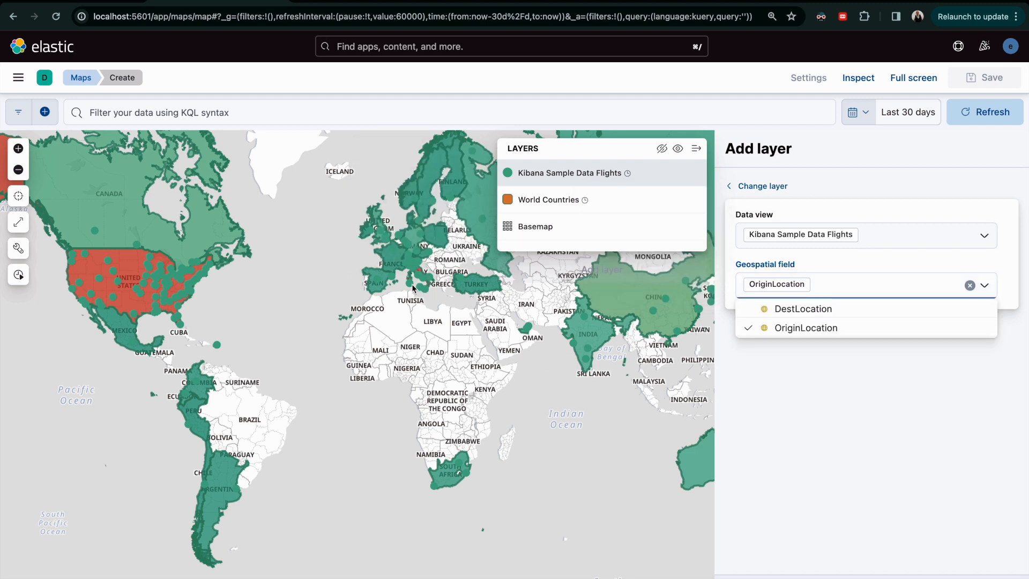
{"action": "left_click", "coordinate": [783, 413]}
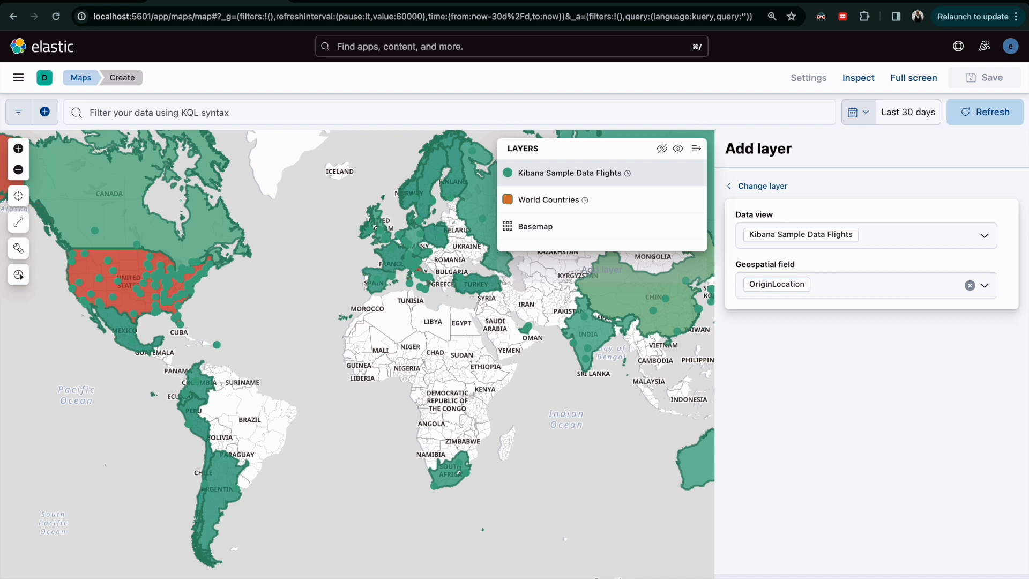
{"action": "left_click", "coordinate": [964, 577]}
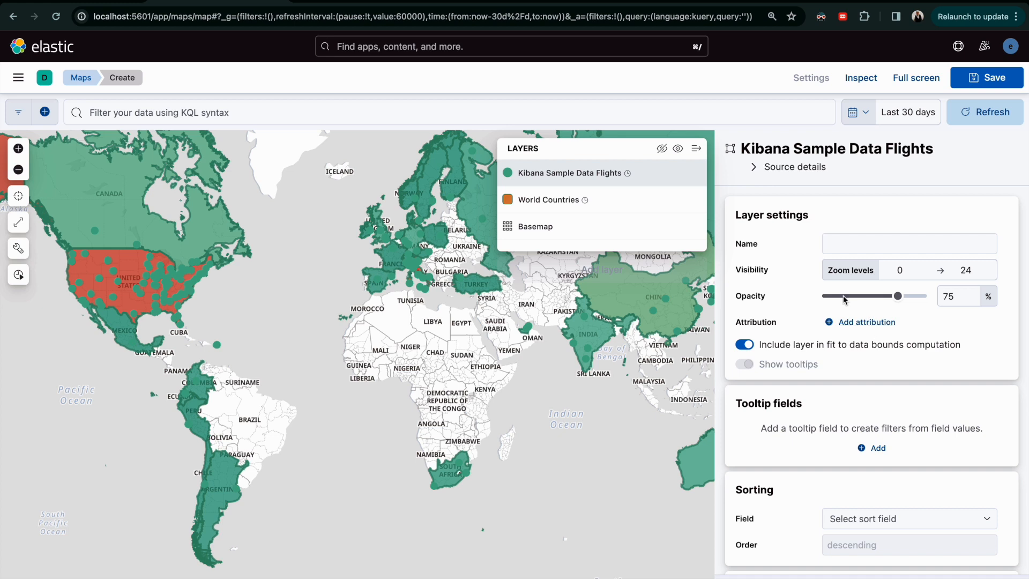
Step: Name the new flights layer "Origin Location"
{"action": "left_click", "coordinate": [852, 240]}
{"action": "type", "text": "Origin"}
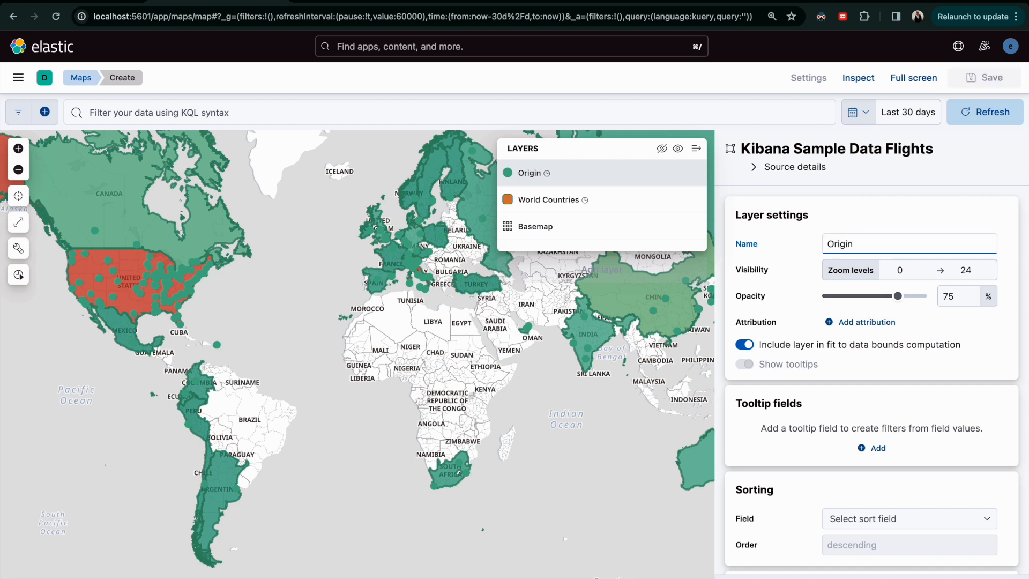
{"action": "type", "text": "Location"}
{"action": "left_click", "coordinate": [854, 244]}
{"action": "left_click", "coordinate": [897, 218]}
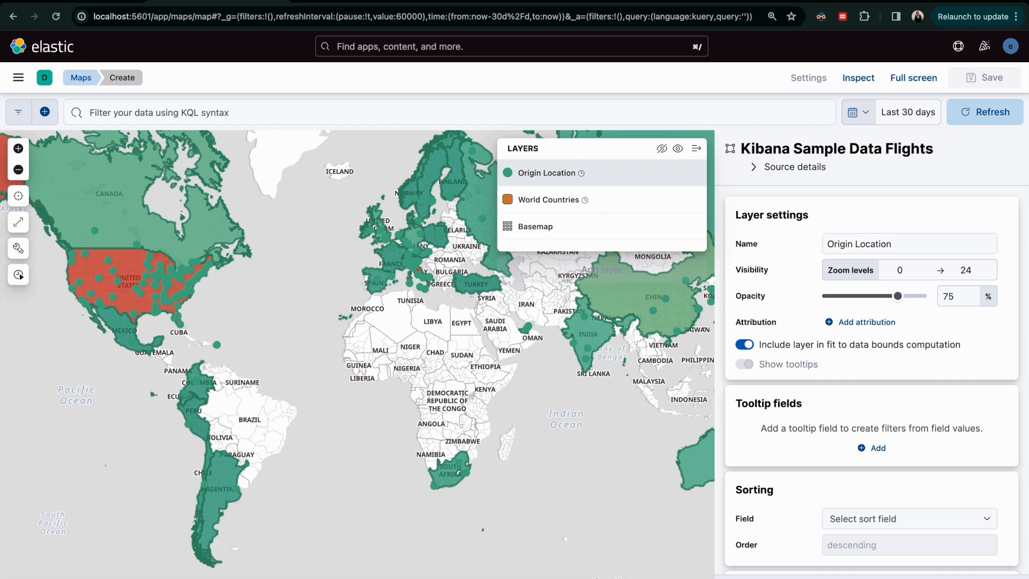
{"action": "double_click", "coordinate": [886, 245]}
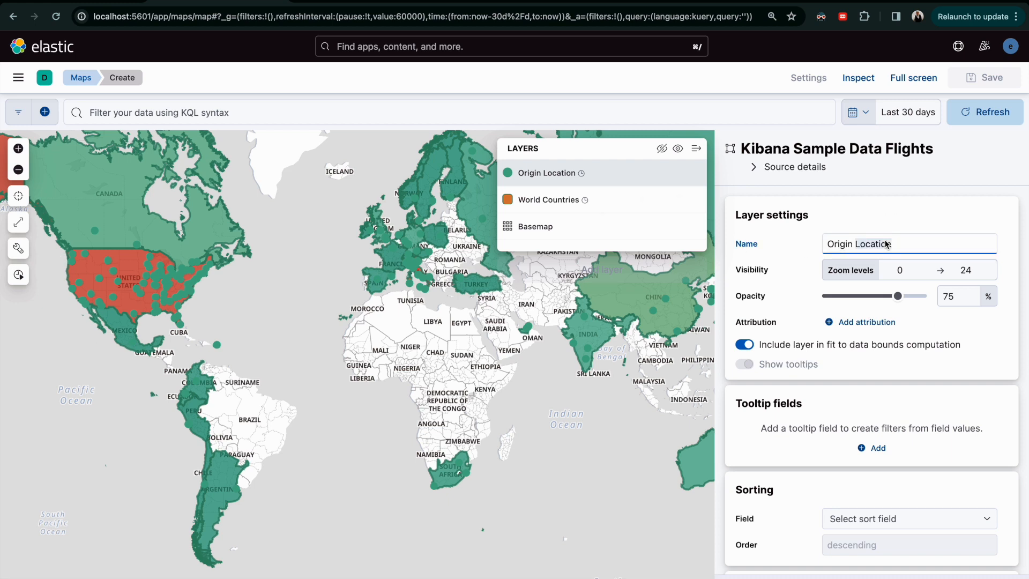
Step: Rename the flights layer "Origin Airport" and add OriginAirportID as its tooltip field
{"action": "type", "text": "Airport"}
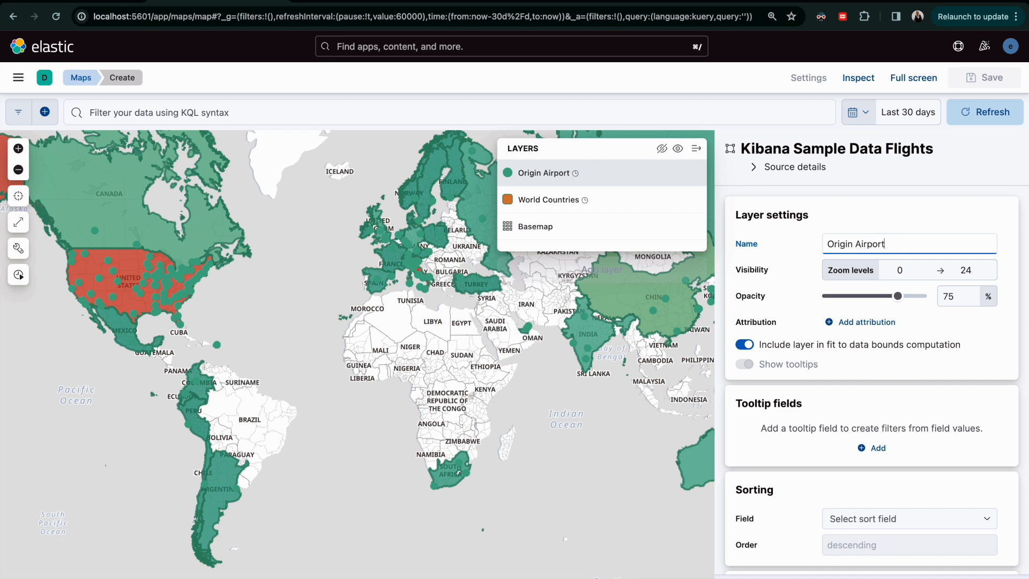
{"action": "left_click", "coordinate": [936, 221]}
{"action": "scroll", "coordinate": [869, 284], "scroll_direction": "down", "scroll_amount": 3}
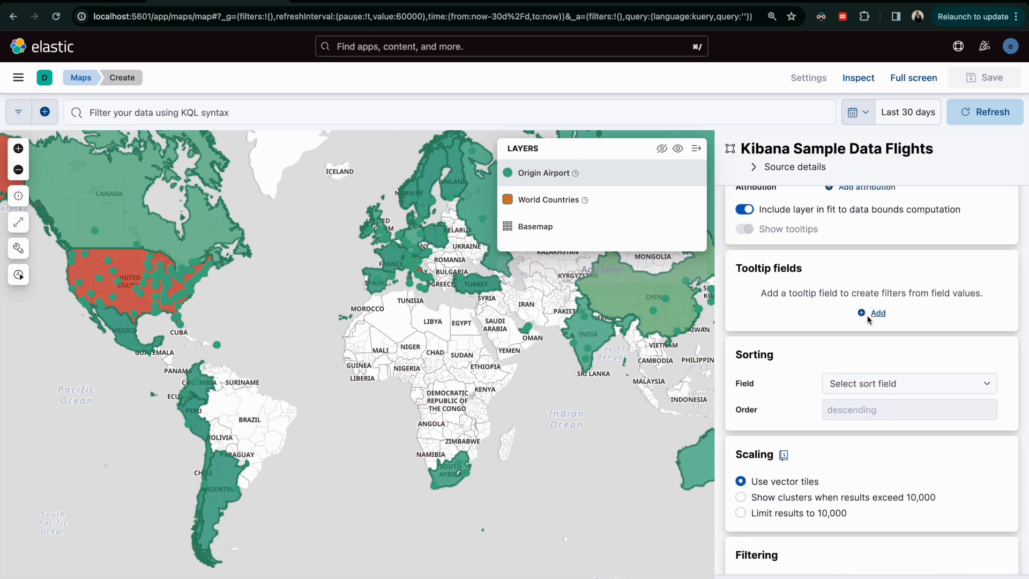
{"action": "left_click", "coordinate": [860, 315]}
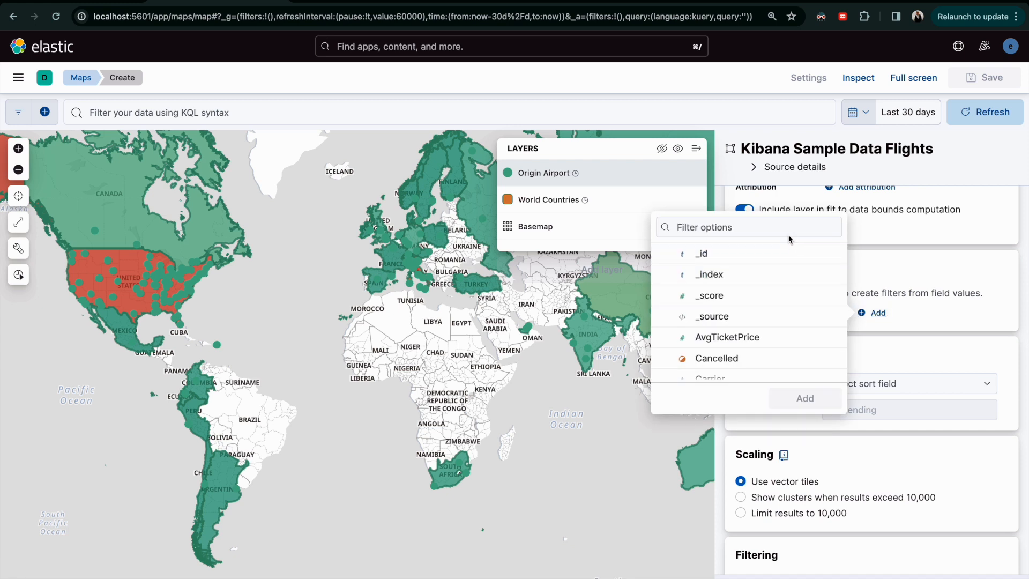
{"action": "left_click", "coordinate": [772, 234]}
{"action": "type", "text": "origin"}
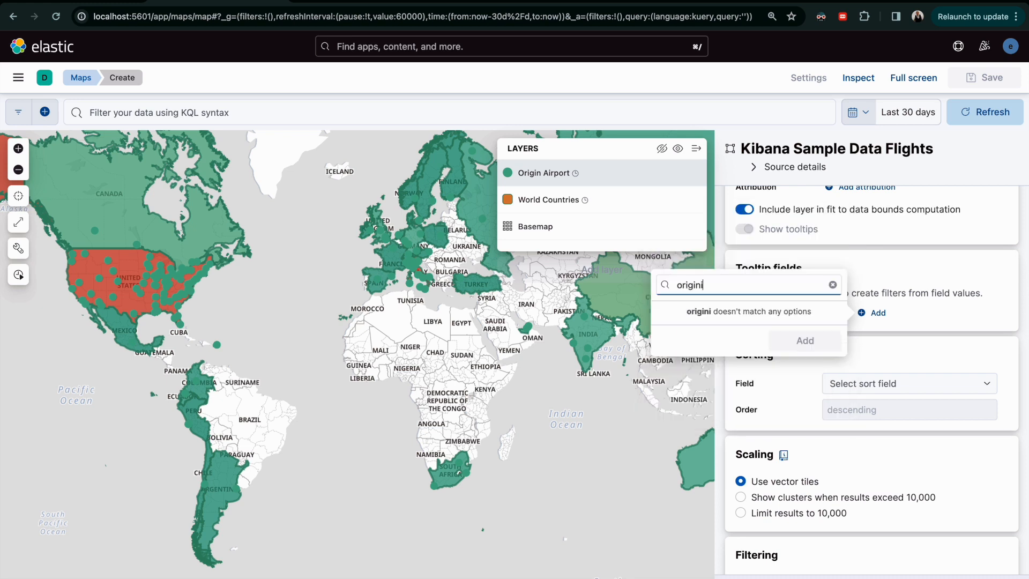
{"action": "type", "text": "air"}
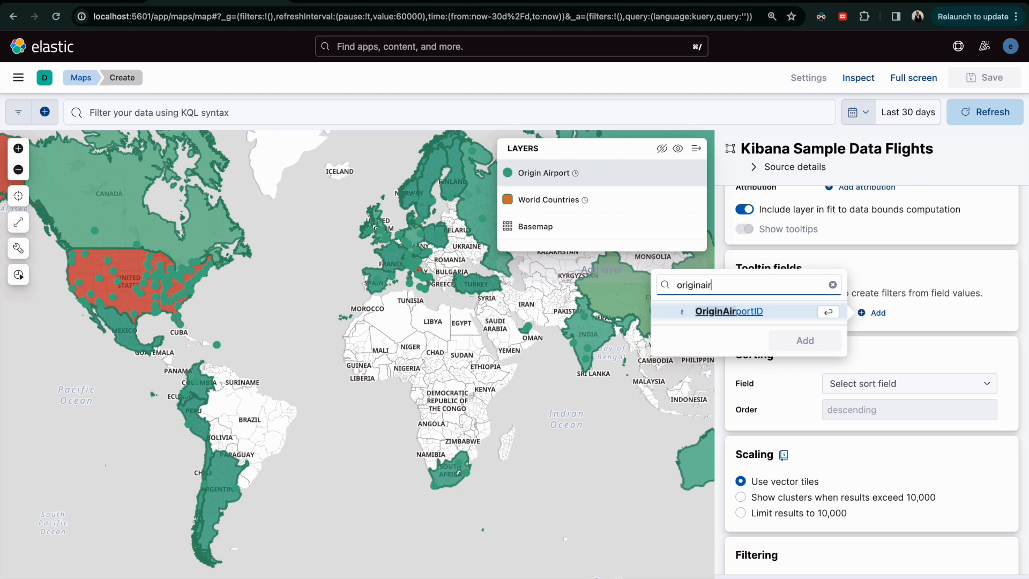
{"action": "left_click", "coordinate": [738, 319]}
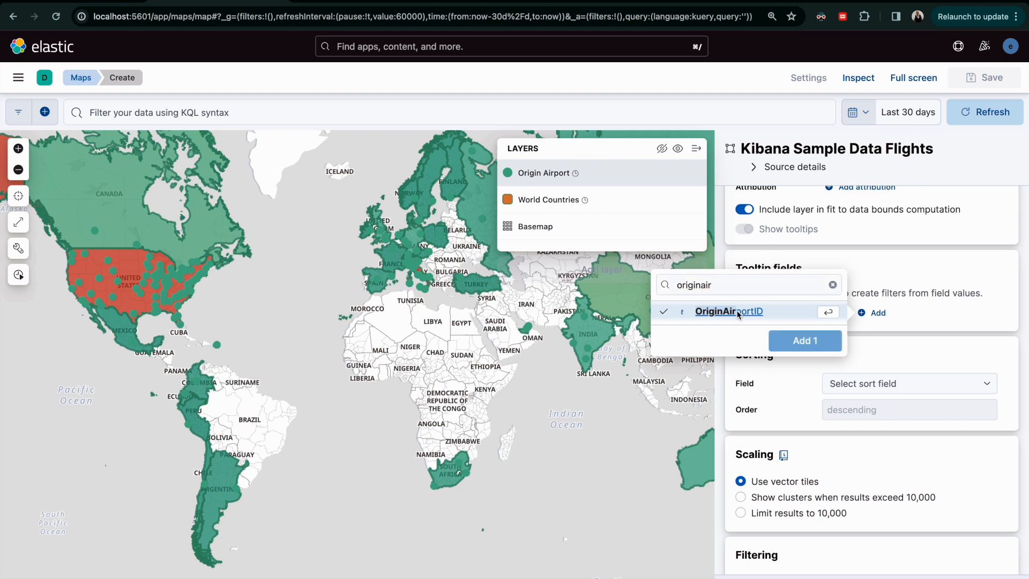
{"action": "left_click", "coordinate": [804, 340]}
Step: Switch the Origin Airport layer's symbol type to icon and choose the Airport icon
{"action": "scroll", "coordinate": [817, 339], "scroll_direction": "down", "scroll_amount": 2}
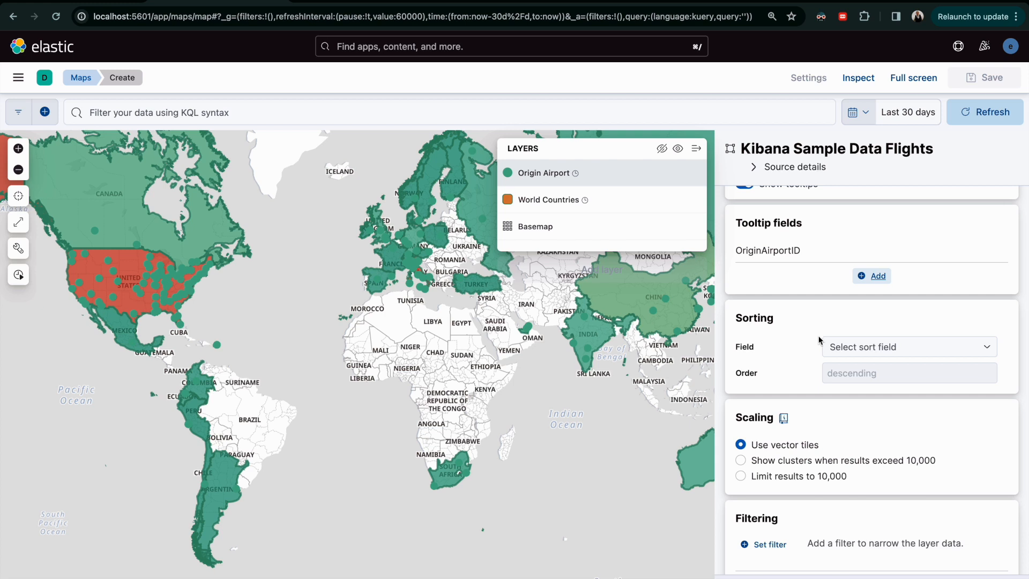
{"action": "scroll", "coordinate": [819, 340], "scroll_direction": "down", "scroll_amount": 3}
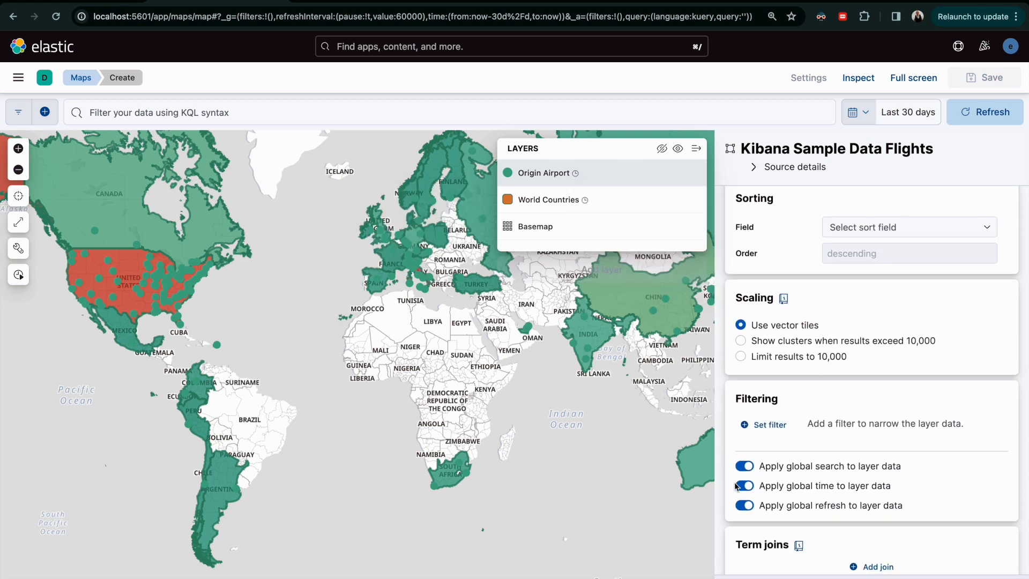
{"action": "scroll", "coordinate": [830, 450], "scroll_direction": "down", "scroll_amount": 5}
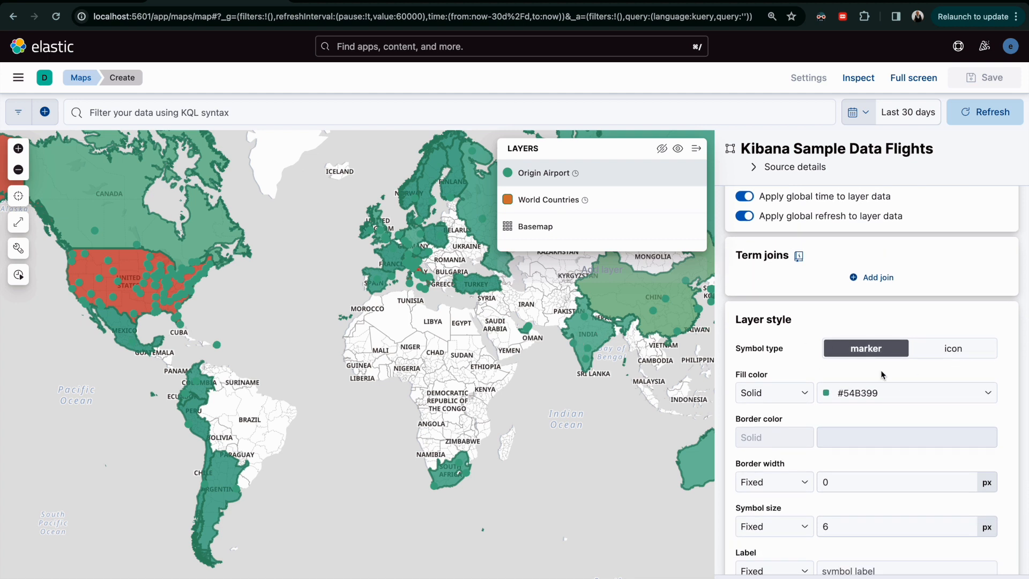
{"action": "left_click", "coordinate": [947, 351]}
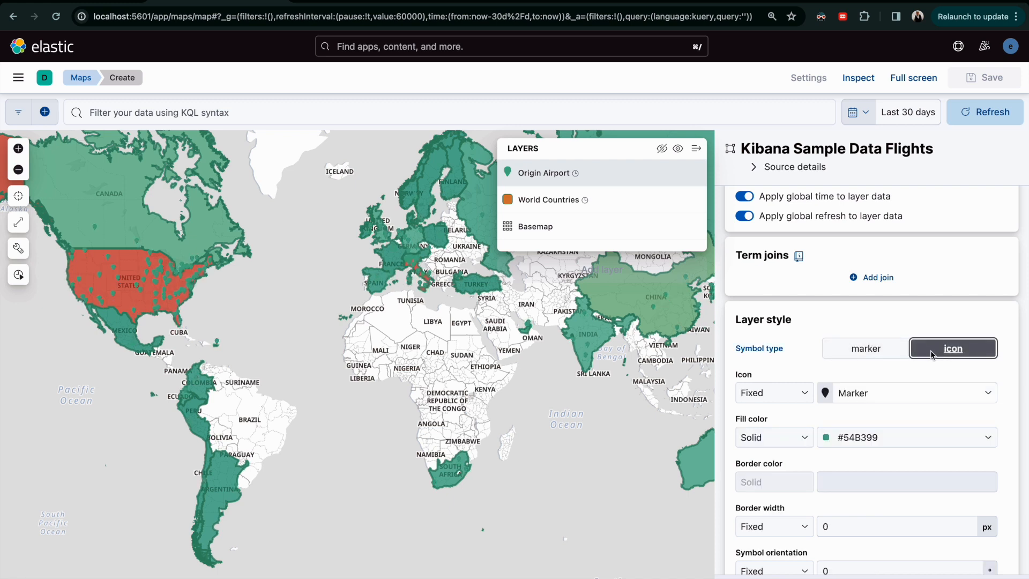
{"action": "left_click", "coordinate": [853, 394]}
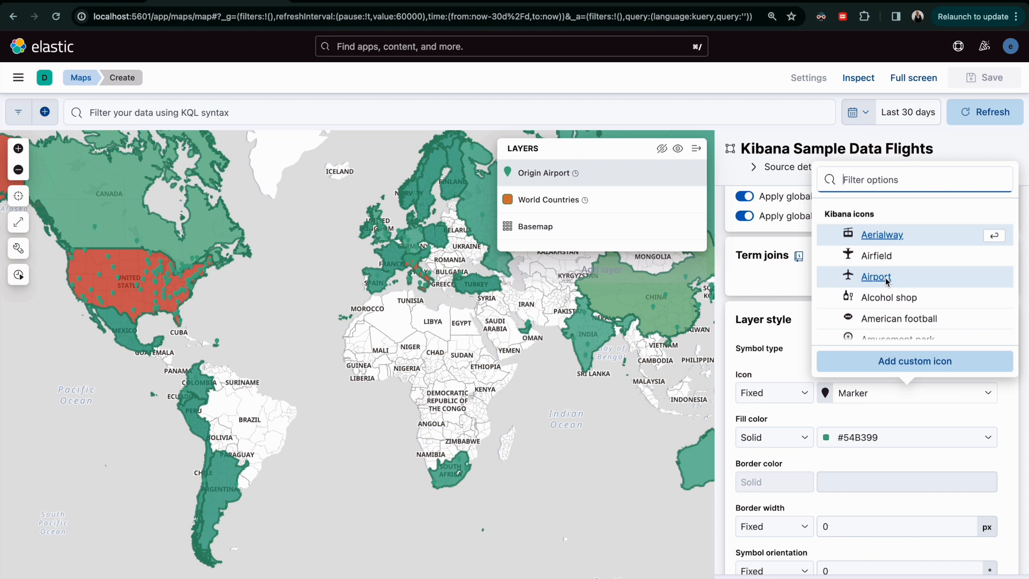
{"action": "scroll", "coordinate": [886, 281], "scroll_direction": "down", "scroll_amount": 2}
{"action": "scroll", "coordinate": [886, 282], "scroll_direction": "up", "scroll_amount": 1}
{"action": "scroll", "coordinate": [886, 282], "scroll_direction": "down", "scroll_amount": 4}
{"action": "scroll", "coordinate": [886, 282], "scroll_direction": "up", "scroll_amount": 5}
{"action": "scroll", "coordinate": [886, 282], "scroll_direction": "down", "scroll_amount": 10}
{"action": "scroll", "coordinate": [882, 282], "scroll_direction": "up", "scroll_amount": 10}
{"action": "left_click", "coordinate": [879, 276]}
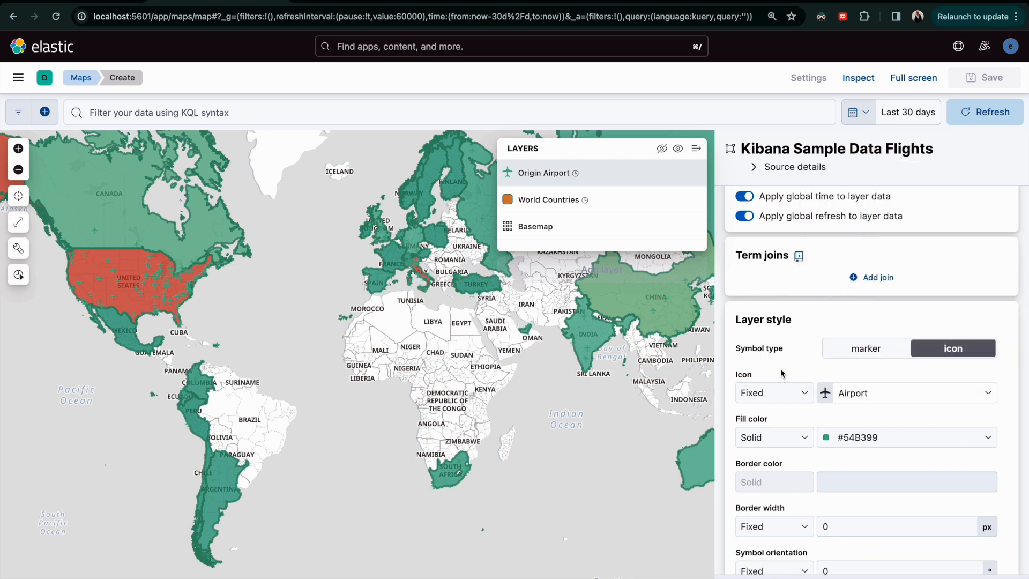
Step: Try styling the icons by value using the DestCountry field, and return to the fixed Airport icon
{"action": "left_click", "coordinate": [802, 395]}
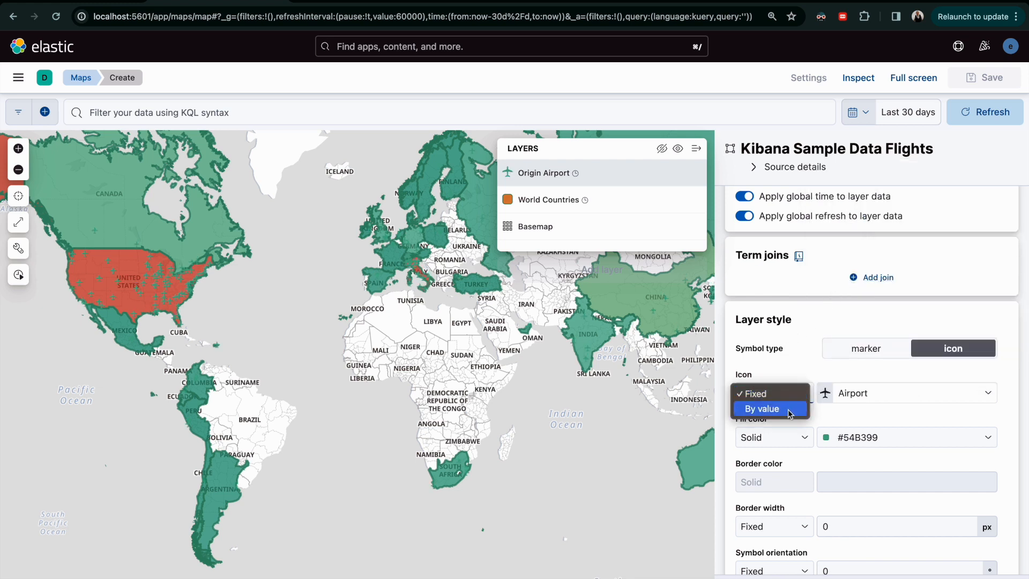
{"action": "left_click", "coordinate": [787, 415]}
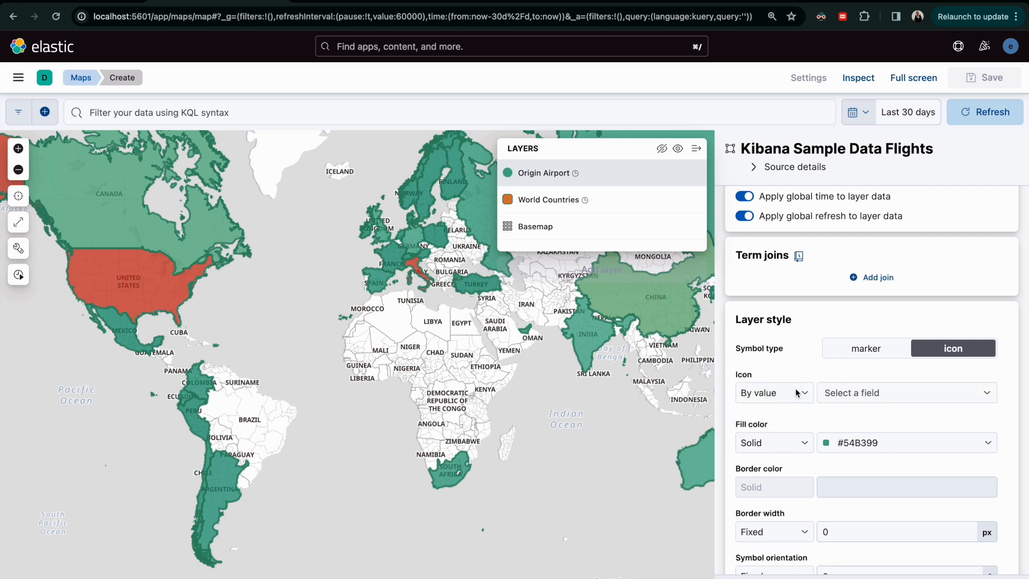
{"action": "left_click", "coordinate": [899, 393]}
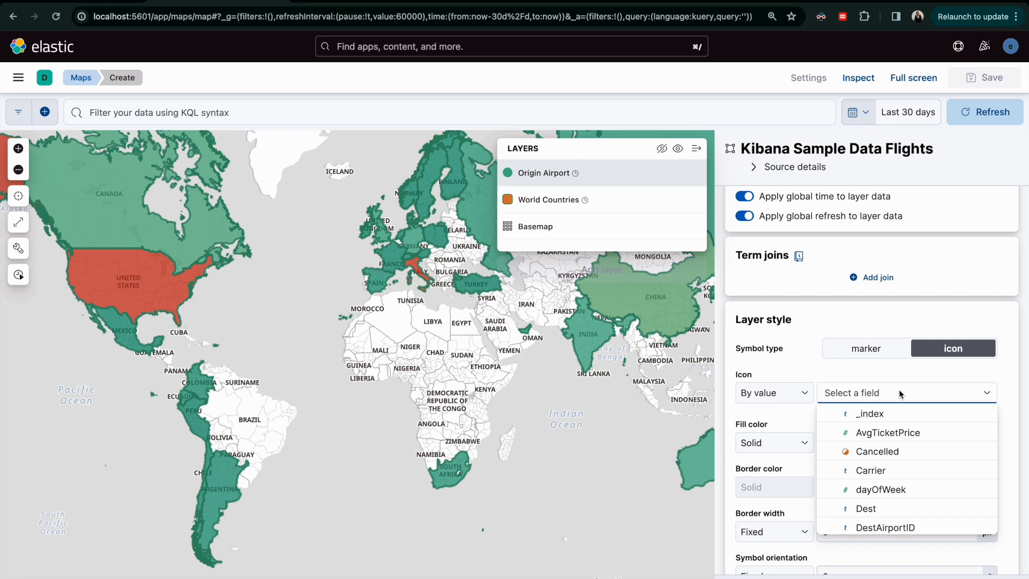
{"action": "type", "text": "des"}
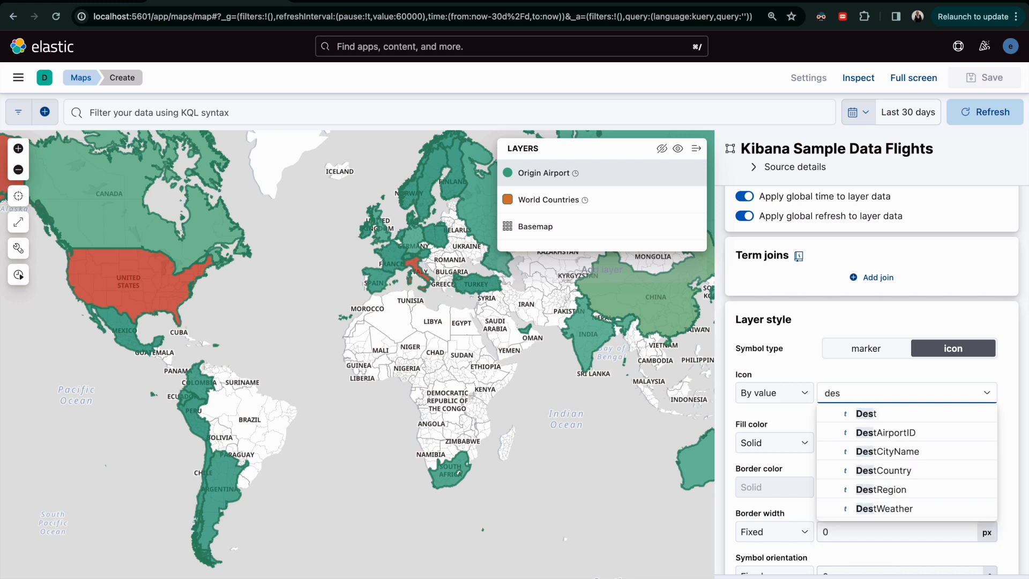
{"action": "left_click", "coordinate": [894, 471]}
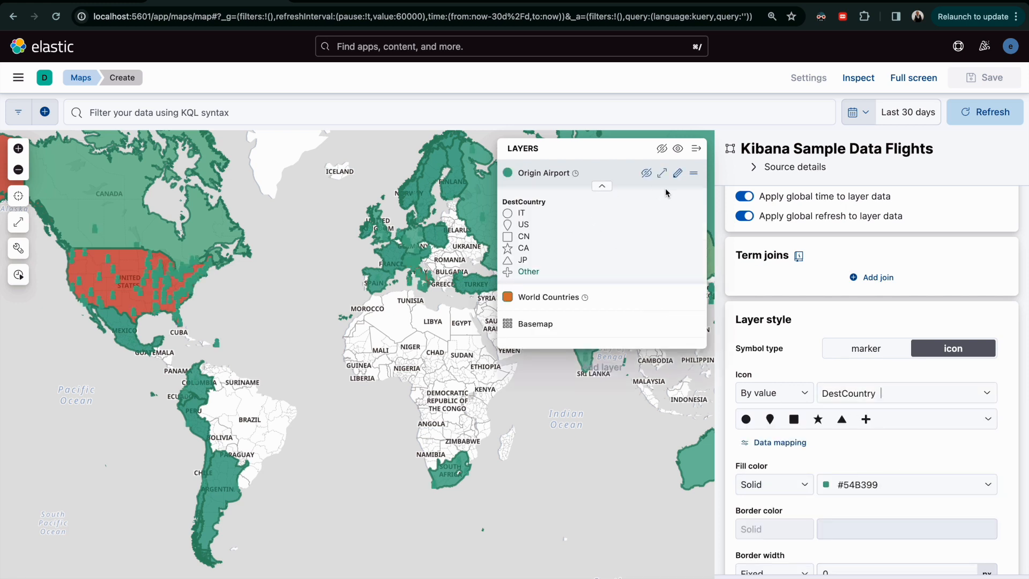
{"action": "left_click", "coordinate": [795, 391]}
{"action": "left_click", "coordinate": [787, 379]}
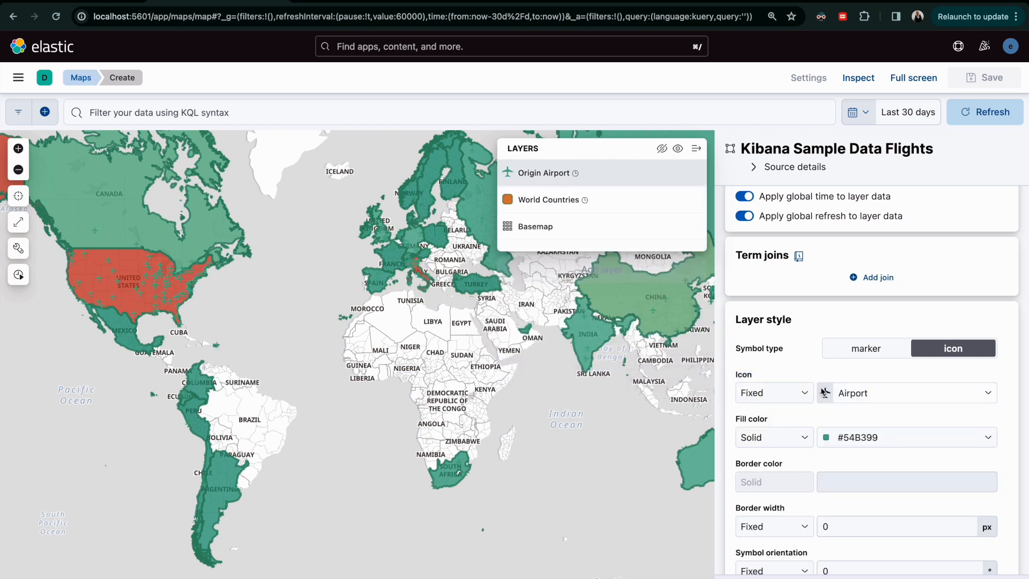
Step: Set the airport icons' solid fill color to red #EB0F0F
{"action": "left_click", "coordinate": [825, 439]}
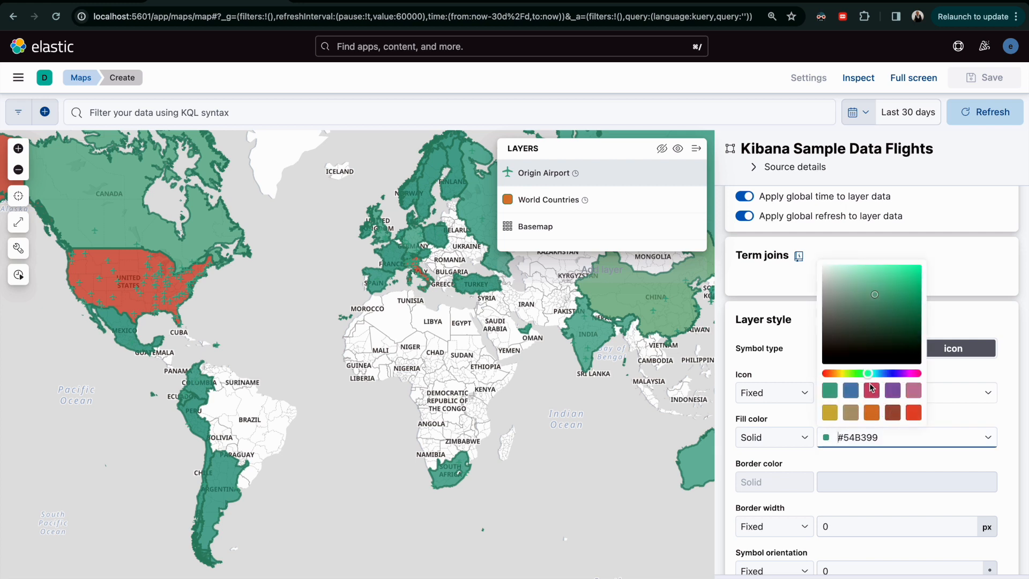
{"action": "left_click_drag", "start_coordinate": [868, 373], "coordinate": [827, 373]}
{"action": "left_click_drag", "start_coordinate": [877, 294], "coordinate": [915, 275]}
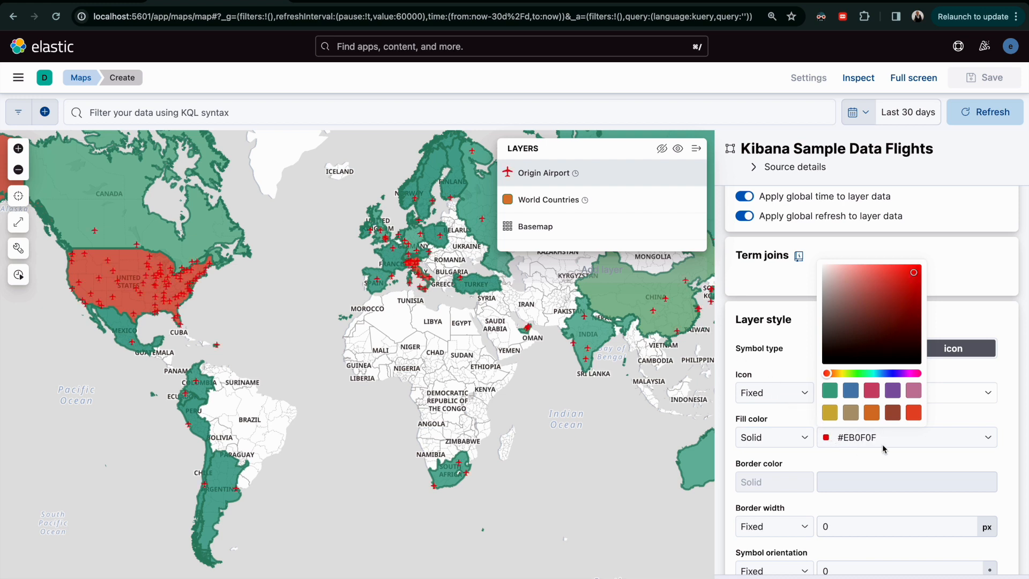
{"action": "left_click", "coordinate": [910, 465]}
Step: Enlarge the airport icons by raising their fixed symbol size a few pixels, and keep the layer changes
{"action": "scroll", "coordinate": [941, 442], "scroll_direction": "down", "scroll_amount": 3}
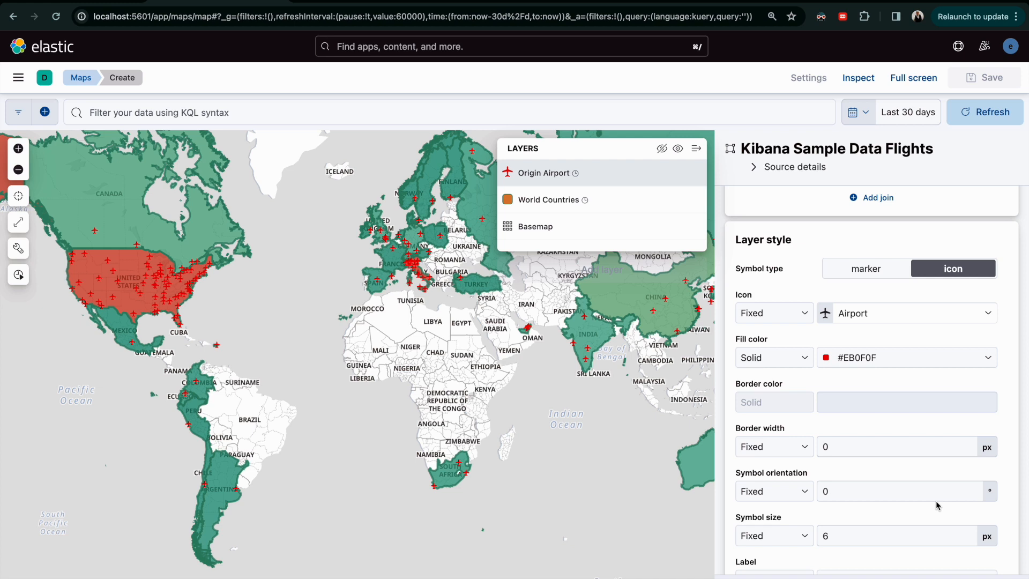
{"action": "scroll", "coordinate": [935, 505], "scroll_direction": "down", "scroll_amount": 3}
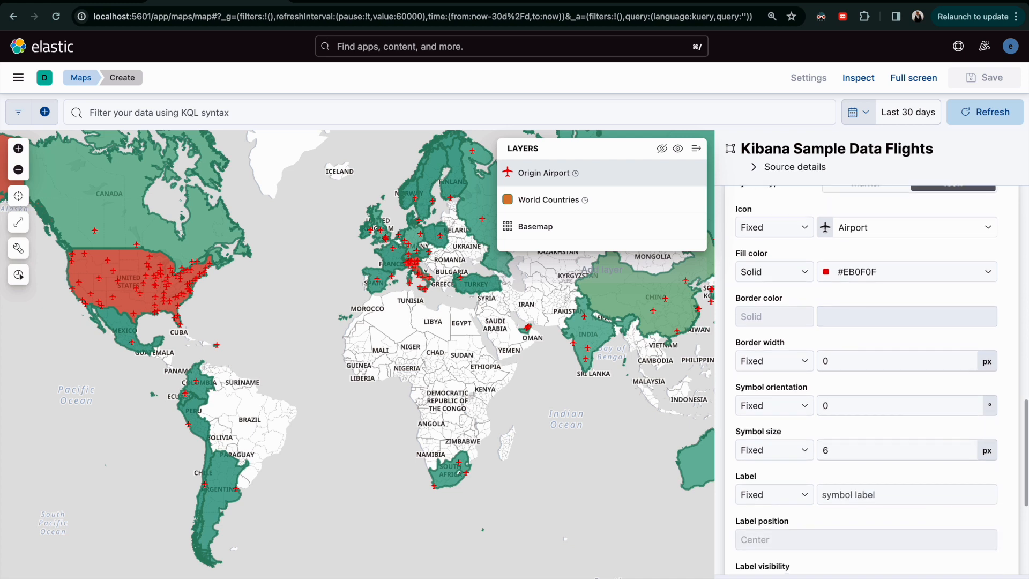
{"action": "left_click", "coordinate": [967, 449]}
{"action": "left_click", "coordinate": [968, 449]}
{"action": "left_click", "coordinate": [967, 449]}
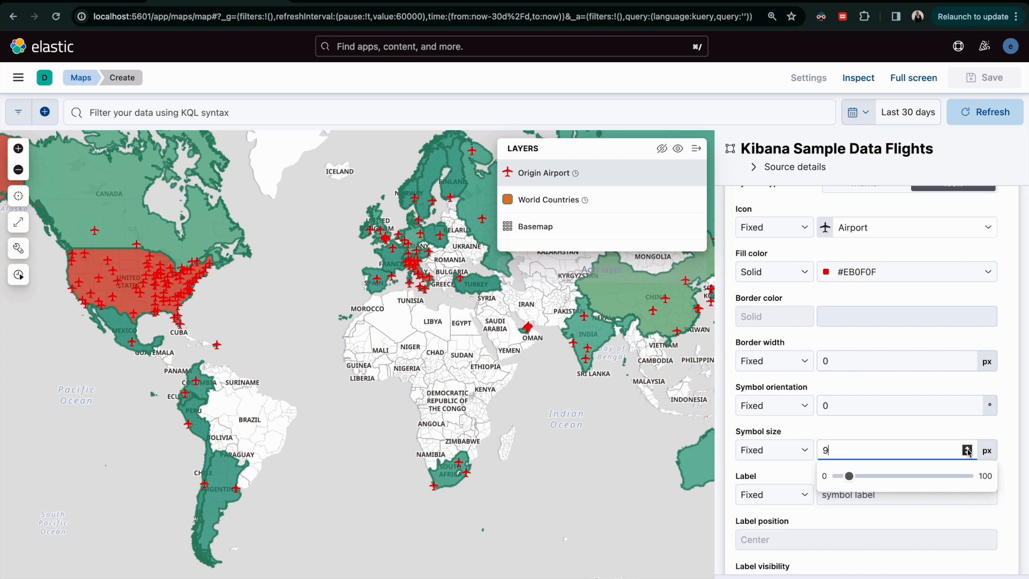
{"action": "left_click", "coordinate": [967, 449]}
{"action": "left_click", "coordinate": [880, 436]}
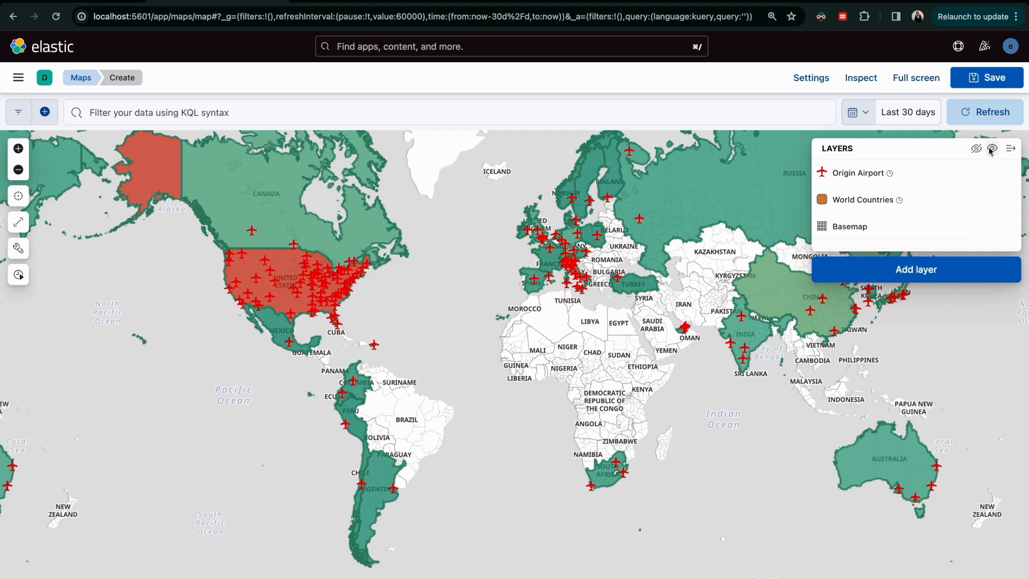
Step: Hide and show the World Countries and Origin Airport layers in turn to view each one separately
{"action": "left_click", "coordinate": [962, 201]}
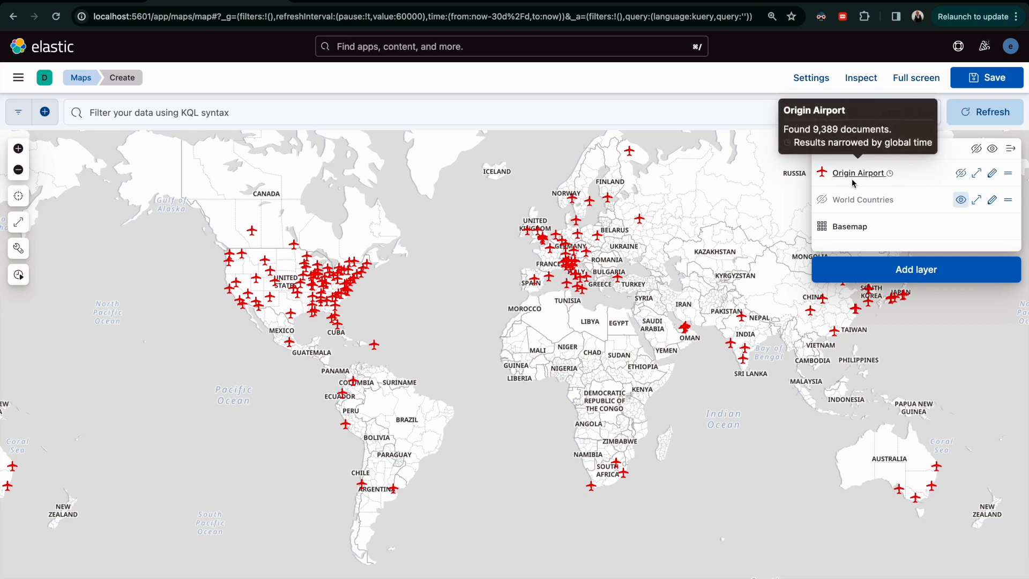
{"action": "left_click", "coordinate": [961, 200]}
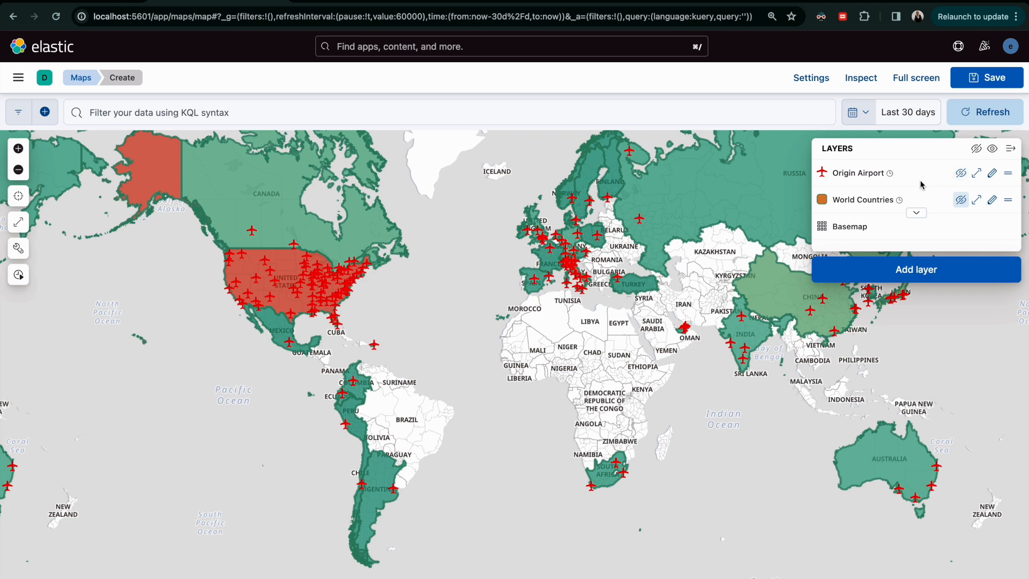
{"action": "left_click", "coordinate": [960, 174]}
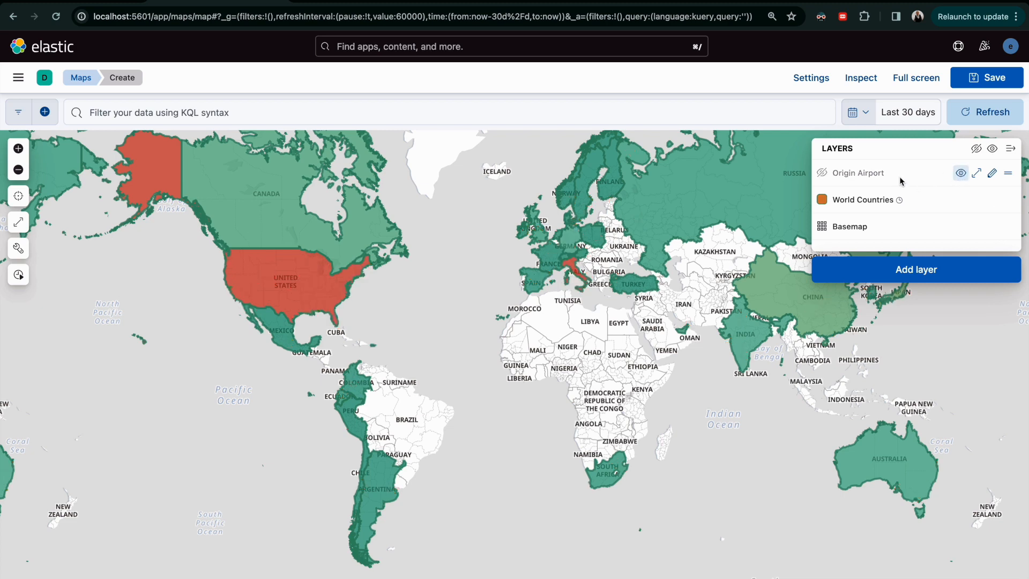
{"action": "left_click", "coordinate": [961, 174]}
Step: Add an Elasticsearch Documents layer from Kibana Sample Data Flights with DestLocation as the geospatial field
{"action": "left_click", "coordinate": [891, 271]}
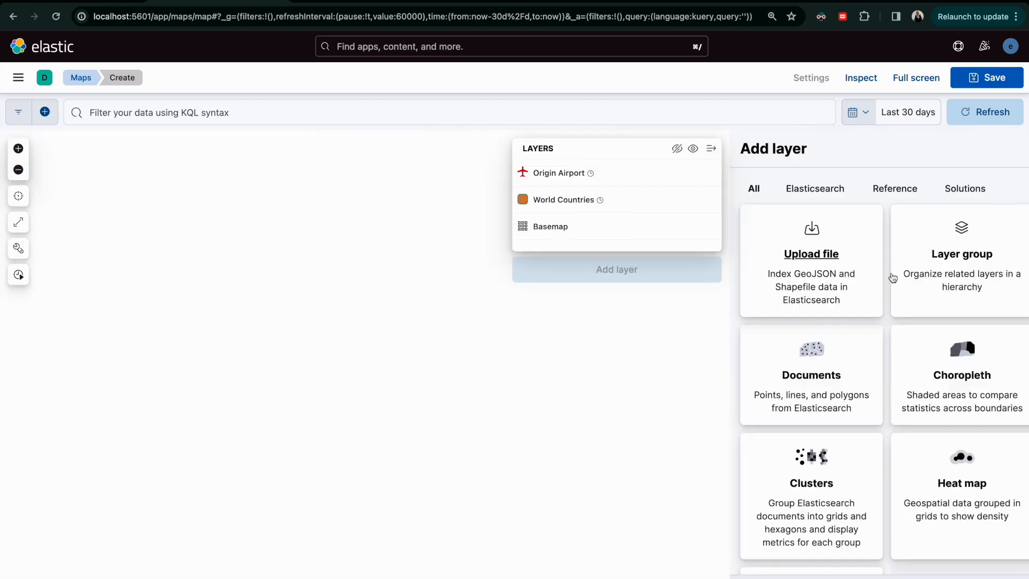
{"action": "left_click", "coordinate": [805, 187]}
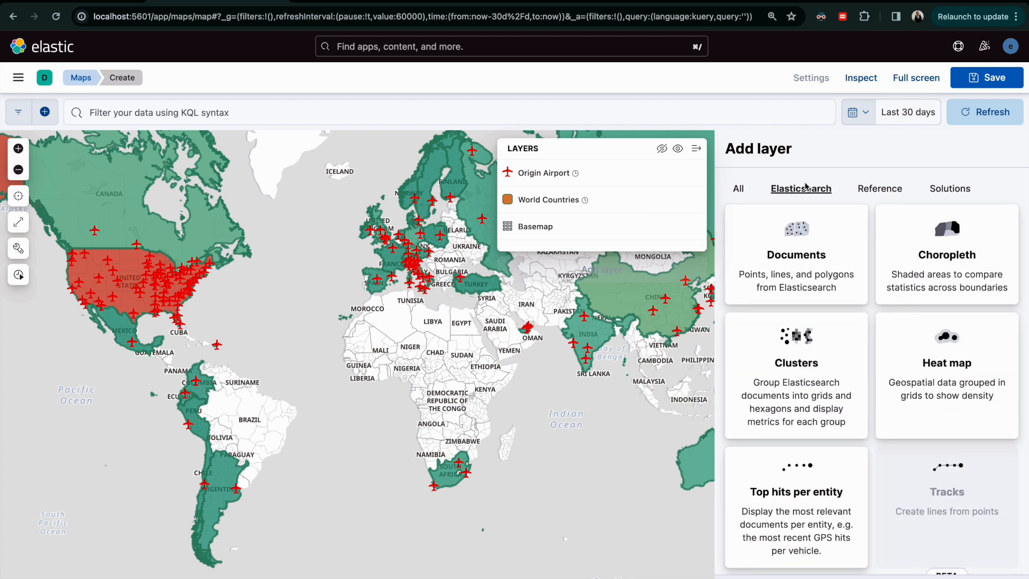
{"action": "left_click", "coordinate": [793, 236]}
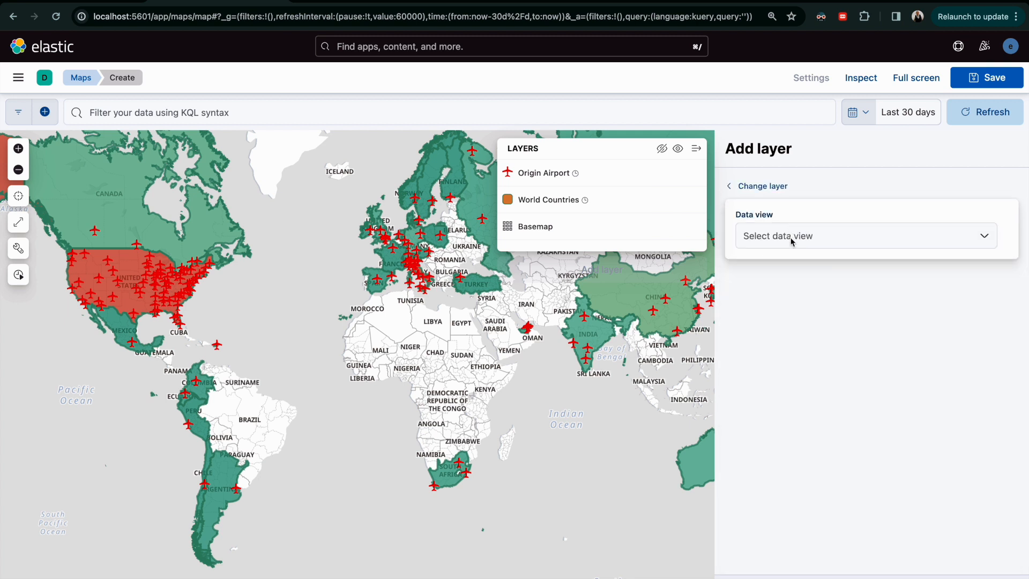
{"action": "left_click", "coordinate": [793, 239]}
{"action": "left_click", "coordinate": [821, 316]}
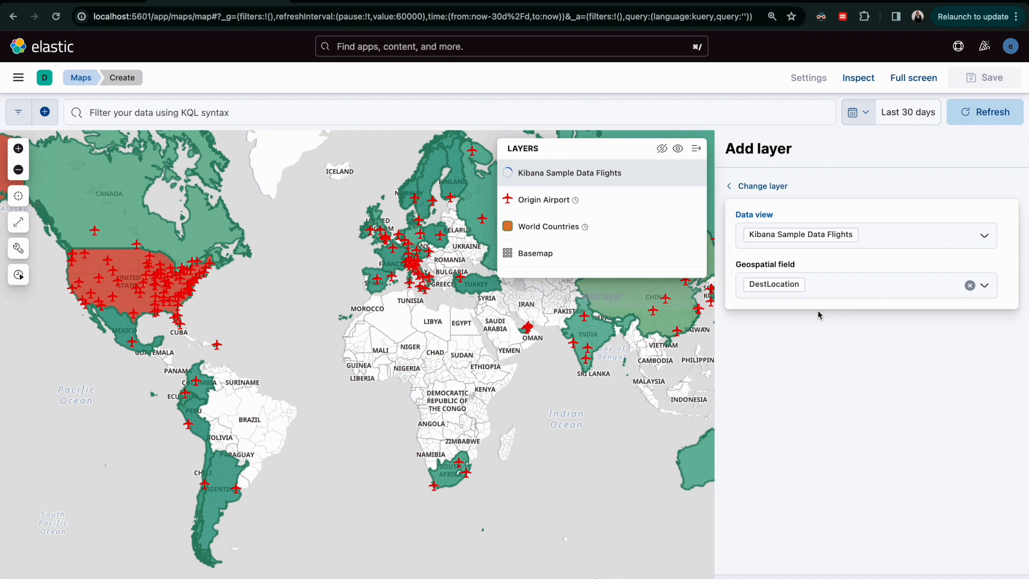
{"action": "left_click", "coordinate": [824, 291]}
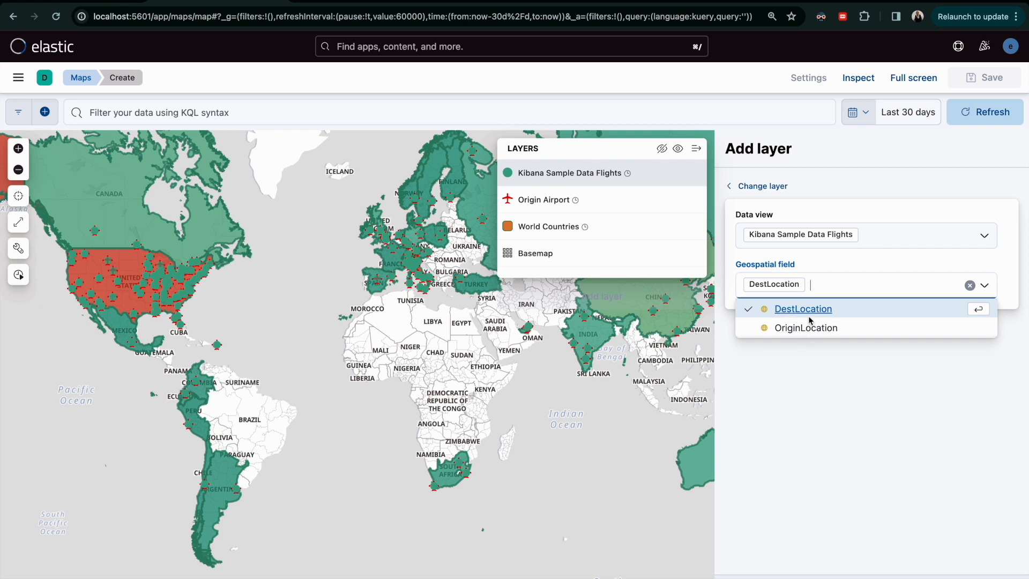
{"action": "left_click", "coordinate": [808, 397]}
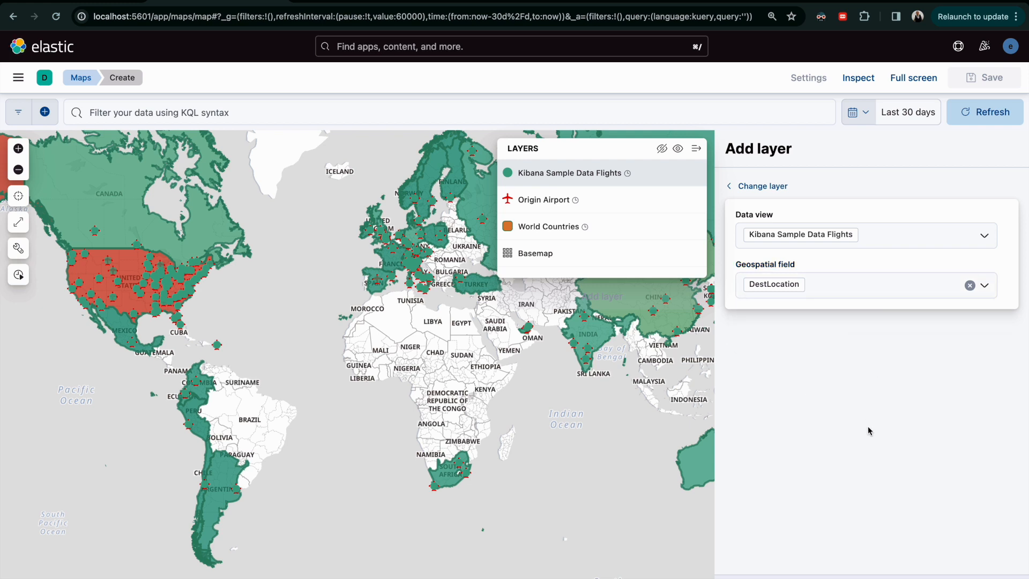
{"action": "left_click", "coordinate": [964, 577]}
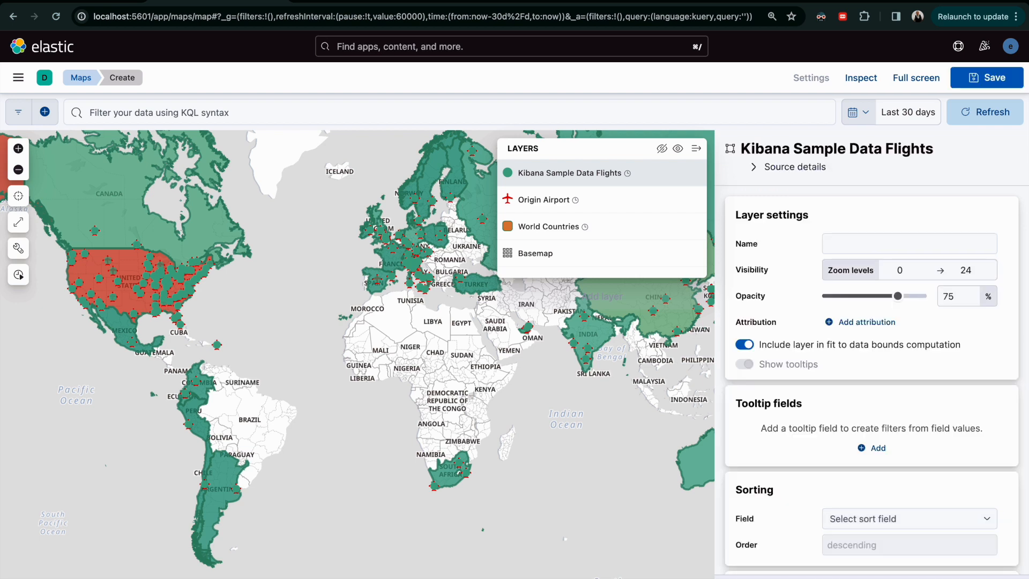
Step: Name the new flights documents layer "Destination Airport"
{"action": "scroll", "coordinate": [905, 407], "scroll_direction": "down", "scroll_amount": 1}
{"action": "scroll", "coordinate": [906, 405], "scroll_direction": "up", "scroll_amount": 1}
{"action": "left_click", "coordinate": [864, 251]}
{"action": "type", "text": "Des"}
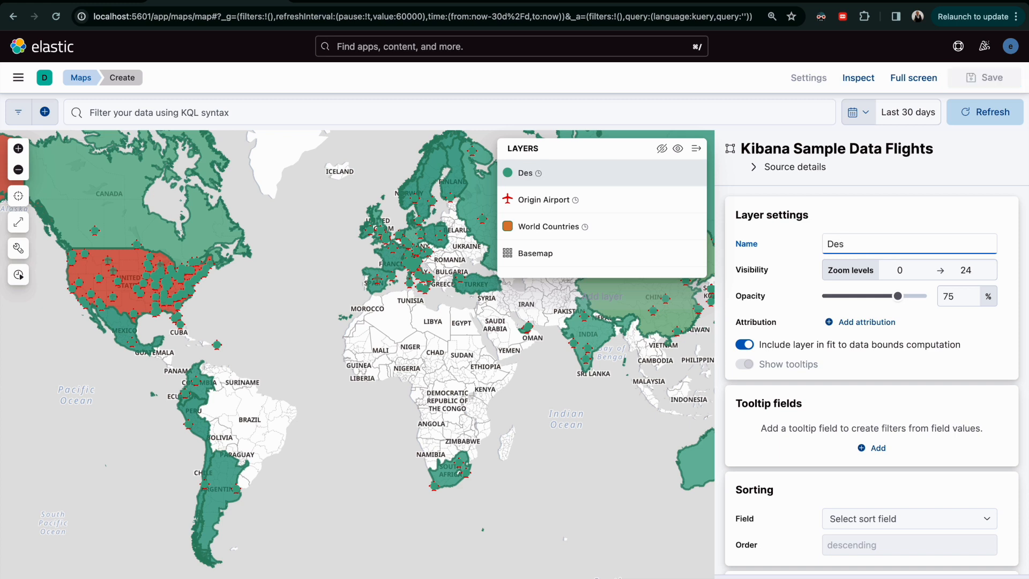
{"action": "type", "text": "tination Airport"}
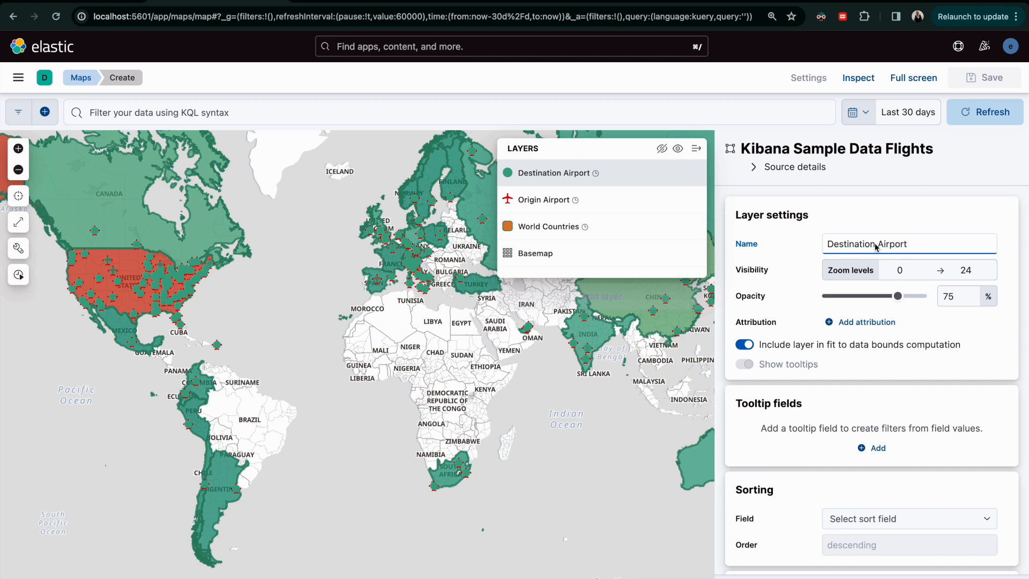
Step: Add DestAirportID as a tooltip field of the Destination Airport layer
{"action": "scroll", "coordinate": [909, 363], "scroll_direction": "down", "scroll_amount": 2}
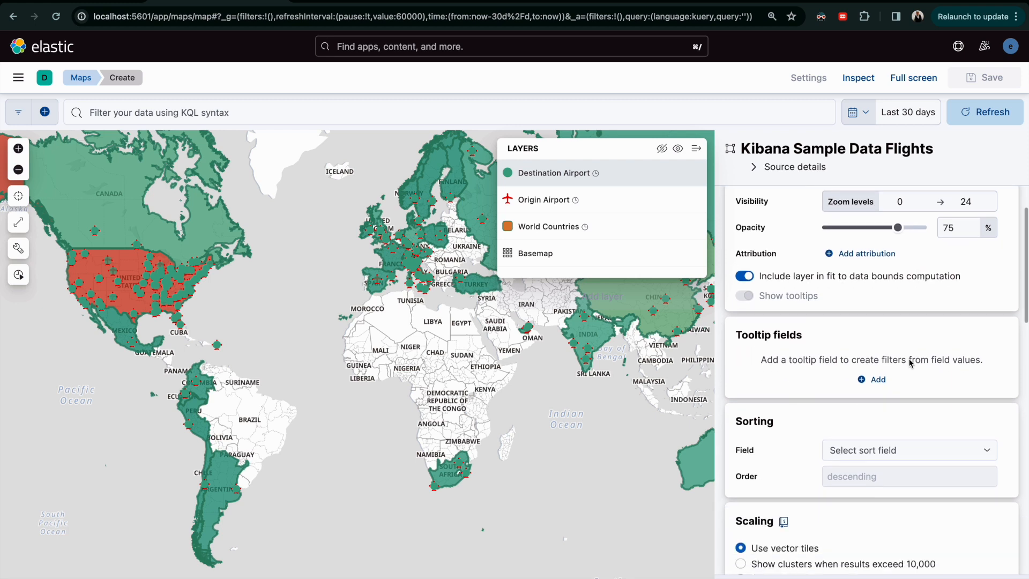
{"action": "left_click", "coordinate": [862, 381]}
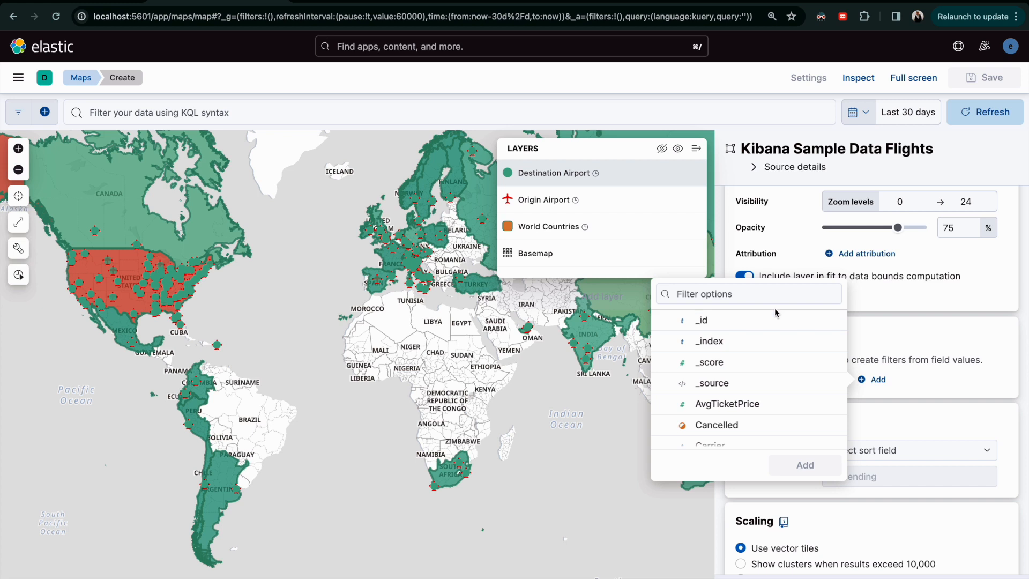
{"action": "left_click", "coordinate": [772, 303]}
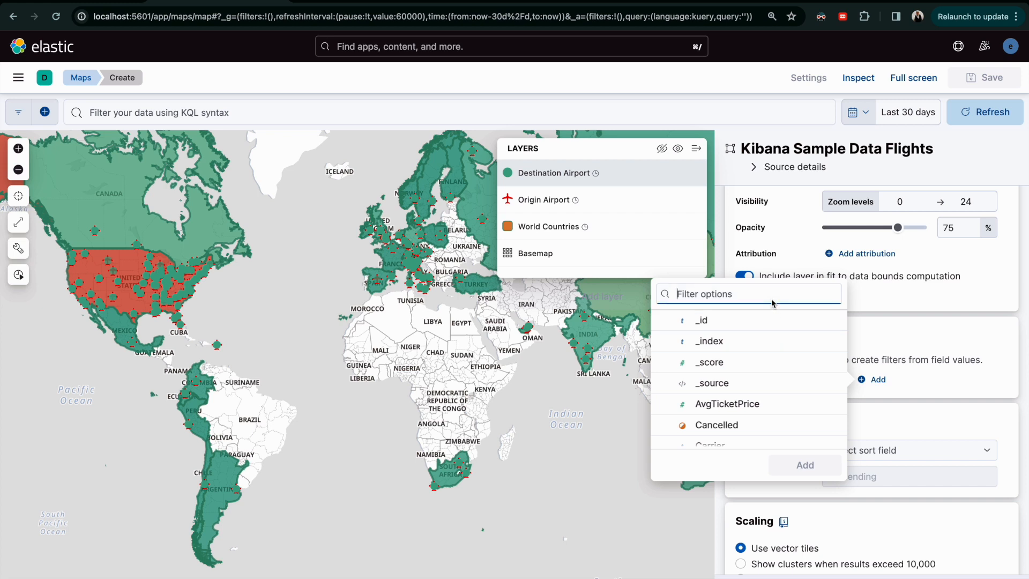
{"action": "type", "text": "dest"}
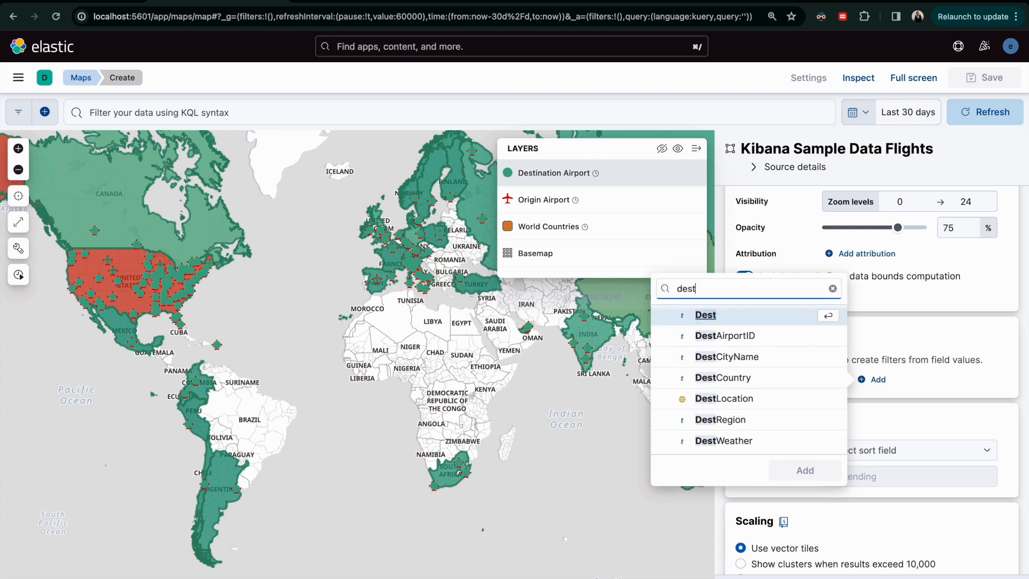
{"action": "type", "text": "ai"}
{"action": "left_click", "coordinate": [738, 383]}
{"action": "left_click", "coordinate": [798, 409]}
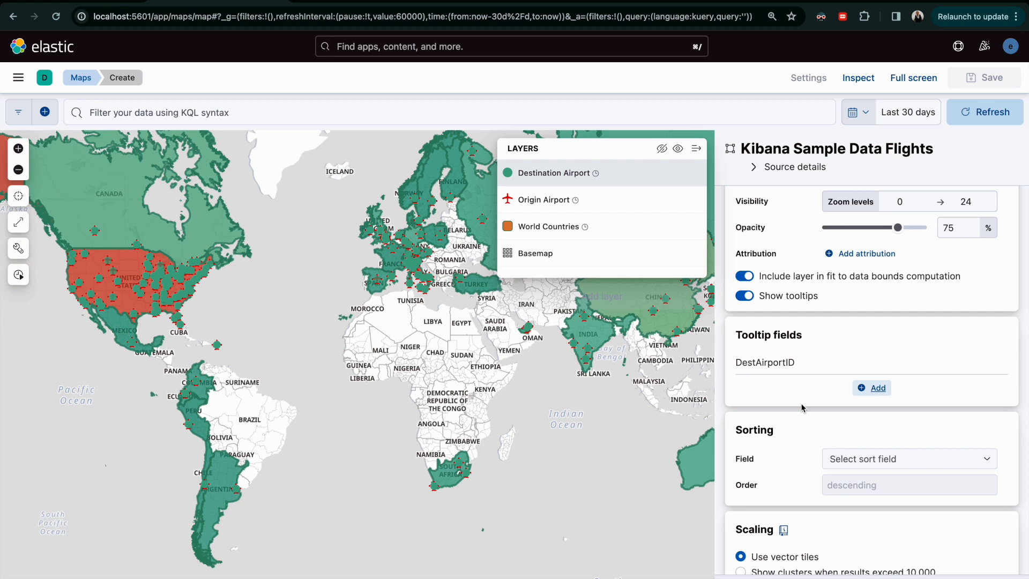
Step: Style the Destination Airport layer with the fixed Airport icon and a solid blue fill color, #6092C0
{"action": "scroll", "coordinate": [803, 403], "scroll_direction": "down", "scroll_amount": 3}
{"action": "scroll", "coordinate": [804, 403], "scroll_direction": "down", "scroll_amount": 6}
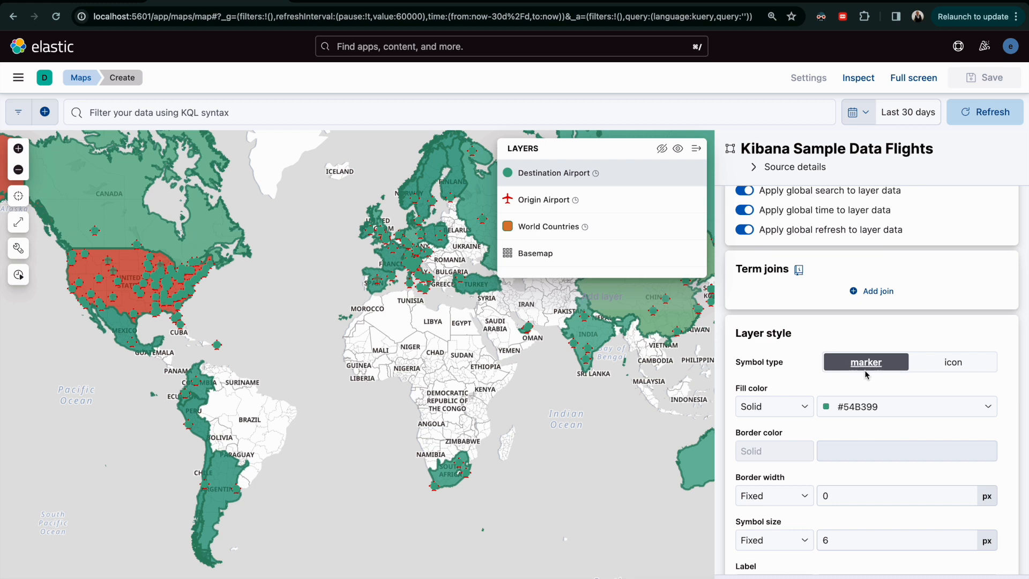
{"action": "left_click", "coordinate": [949, 363]}
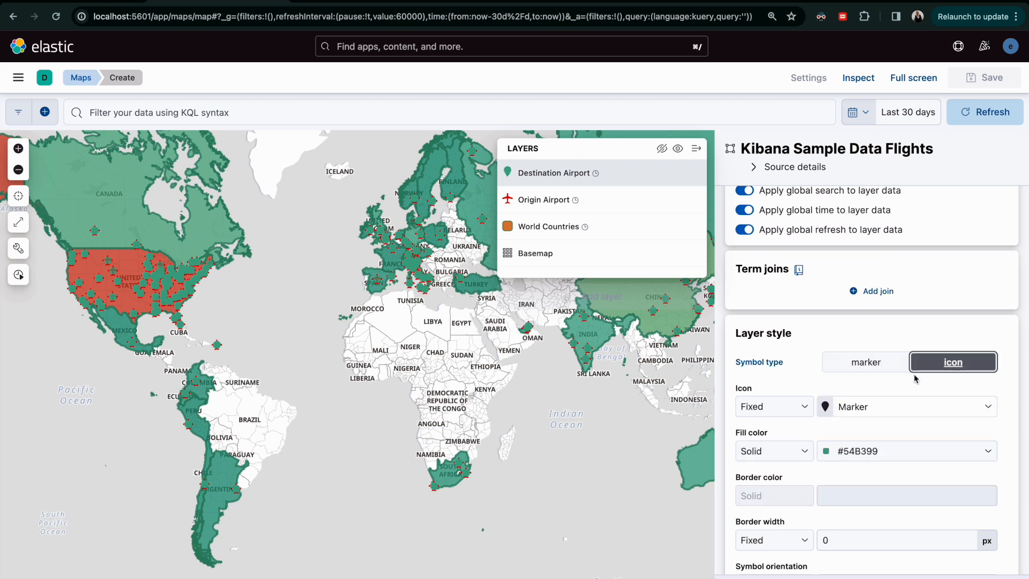
{"action": "left_click", "coordinate": [859, 408]}
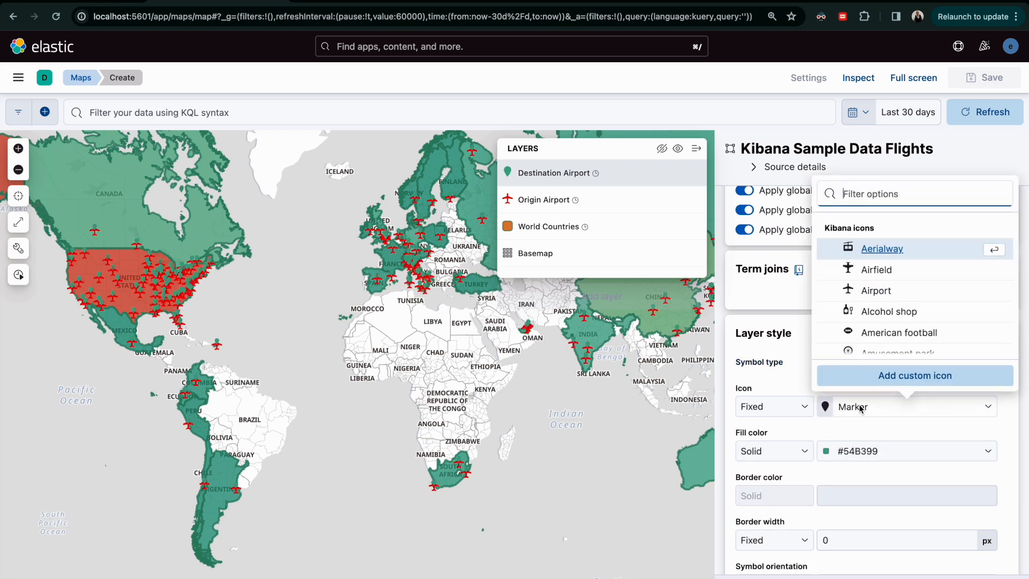
{"action": "left_click", "coordinate": [868, 292]}
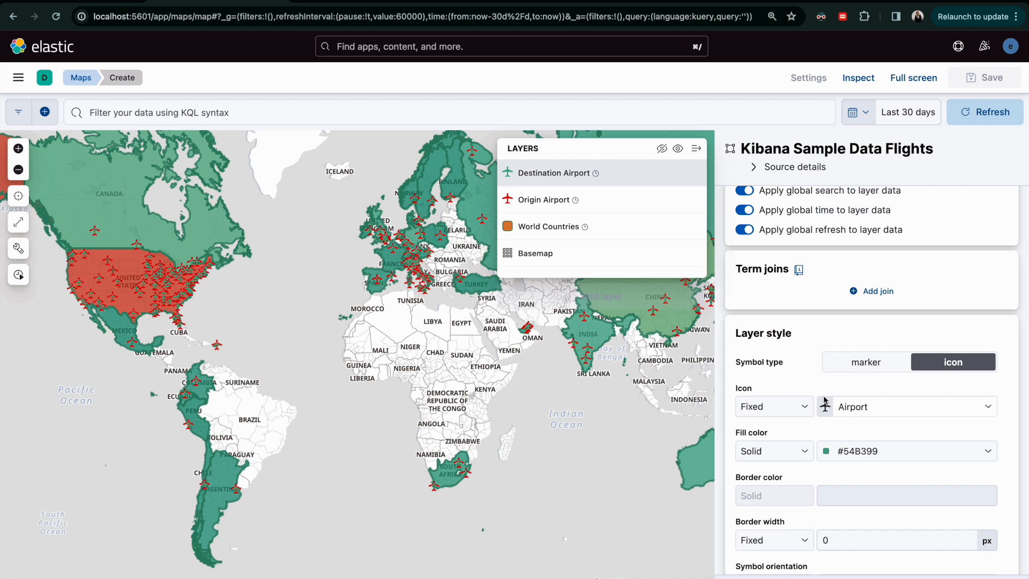
{"action": "left_click", "coordinate": [828, 453]}
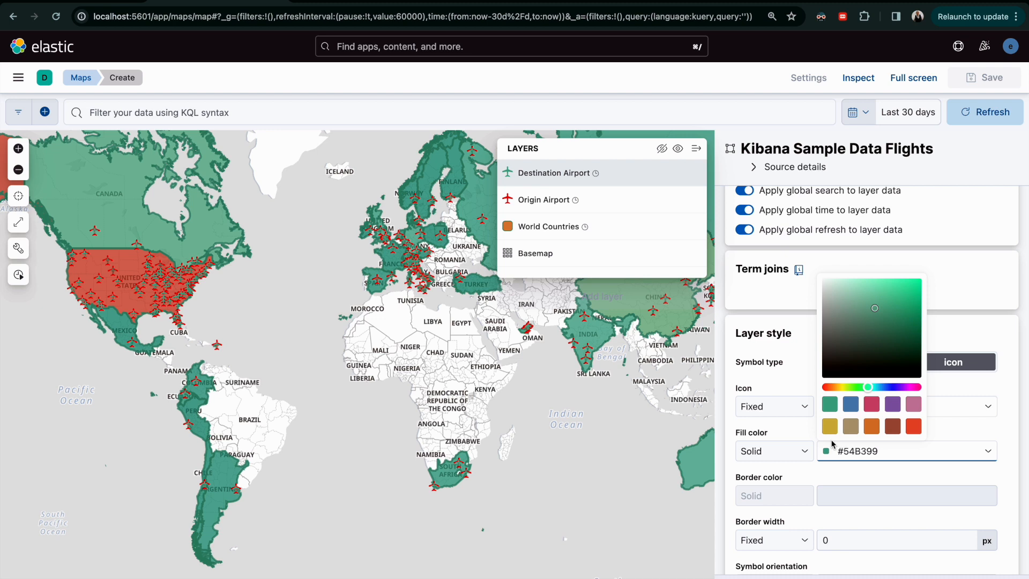
{"action": "left_click", "coordinate": [850, 406]}
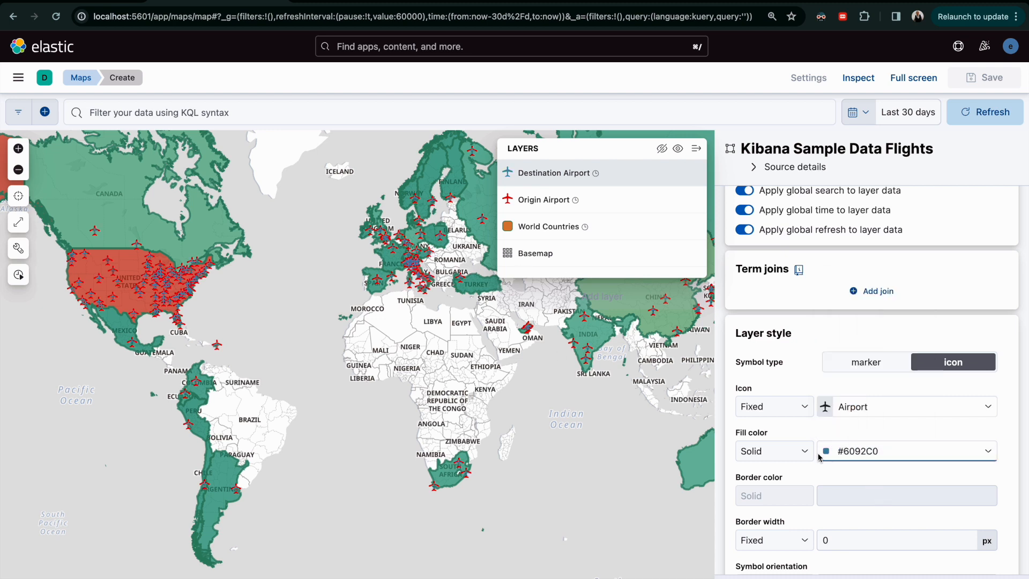
Step: Enlarge the destination airport icons by raising their fixed symbol size a few pixels, and keep the layer changes
{"action": "scroll", "coordinate": [848, 495], "scroll_direction": "down", "scroll_amount": 3}
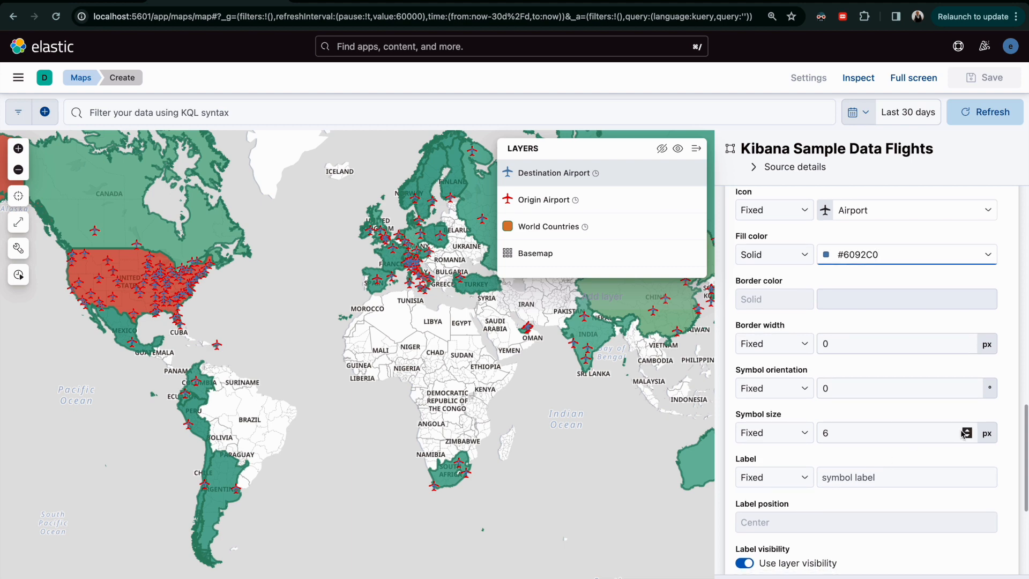
{"action": "left_click", "coordinate": [968, 431]}
{"action": "left_click", "coordinate": [968, 430]}
{"action": "left_click", "coordinate": [968, 430]}
{"action": "left_click", "coordinate": [974, 577]}
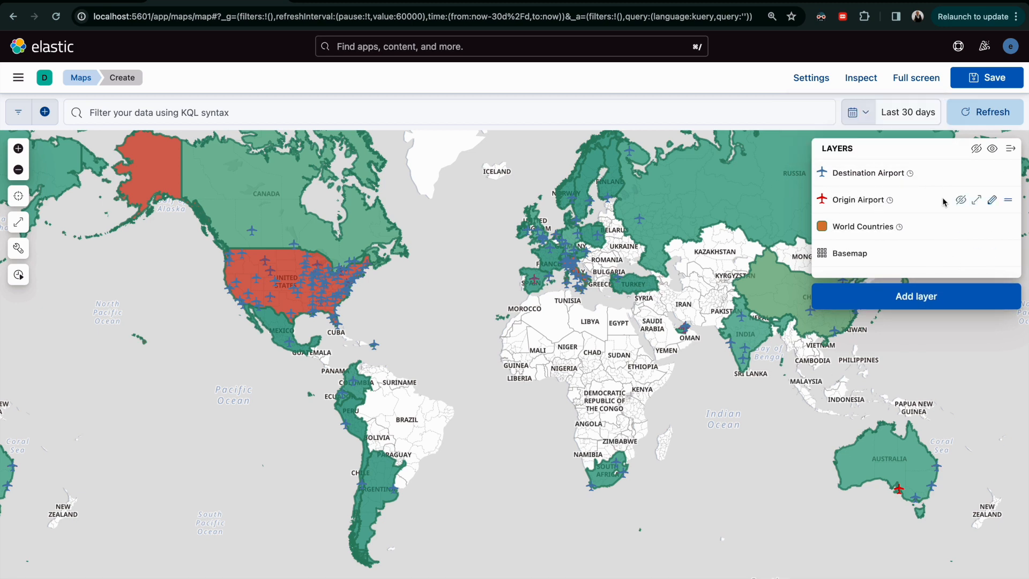
Step: Hide and show the Origin Airport and Destination Airport layers in turn to compare their airports on the map
{"action": "left_click", "coordinate": [960, 200]}
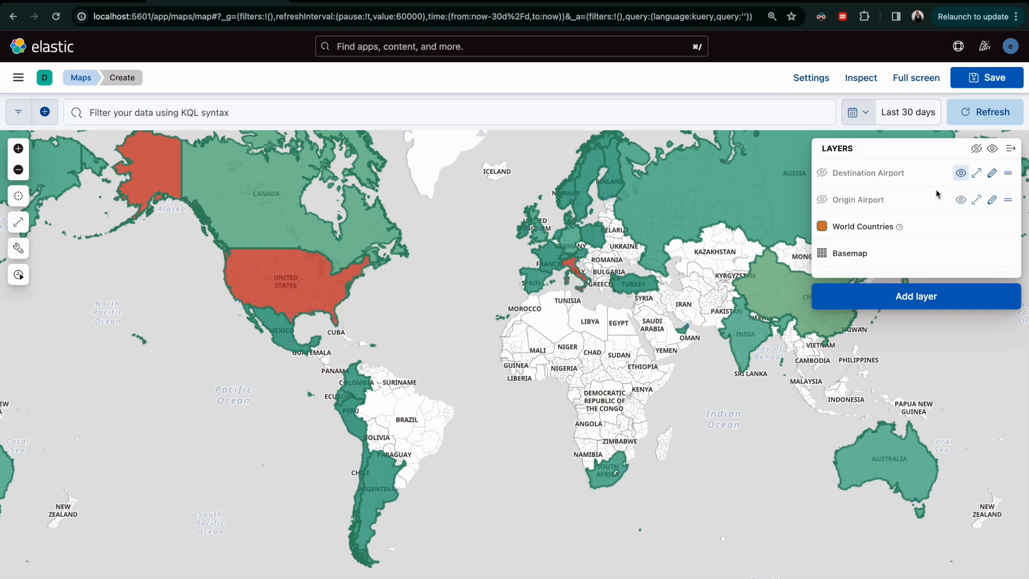
{"action": "left_click", "coordinate": [962, 201]}
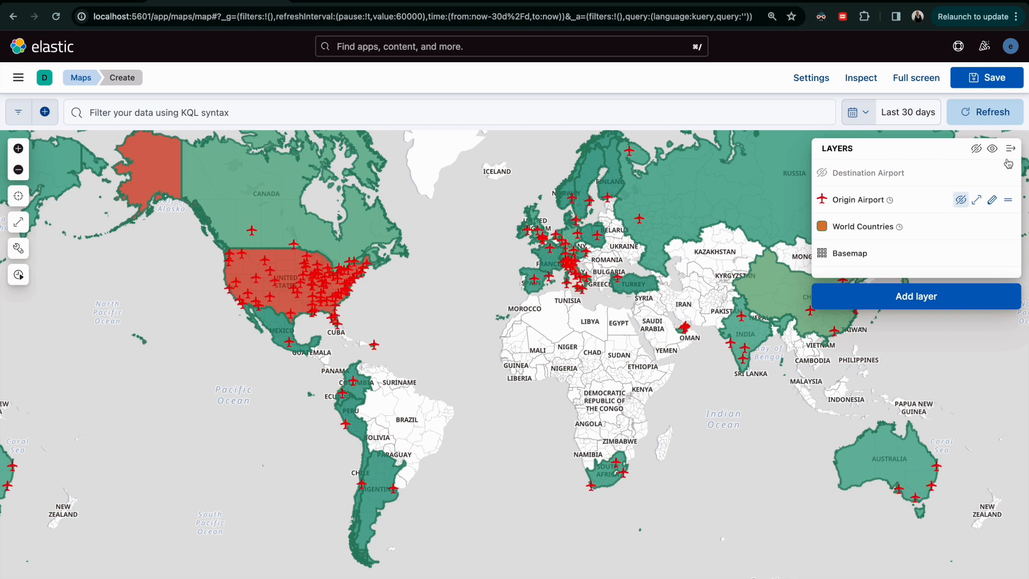
{"action": "left_click", "coordinate": [961, 172]}
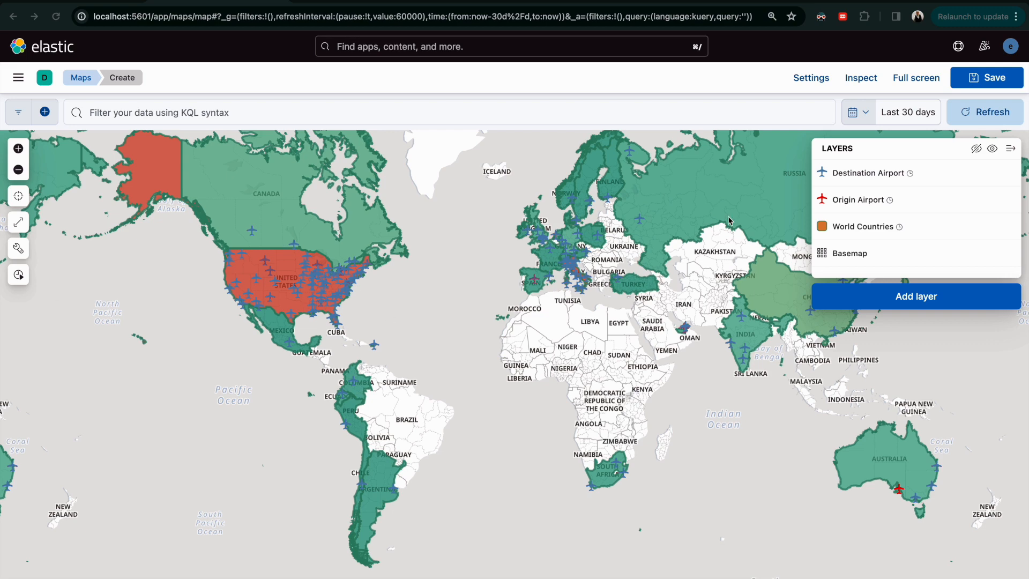
Step: Start adding another map layer and browse the available layer types as far as Point to point
{"action": "left_click", "coordinate": [890, 298]}
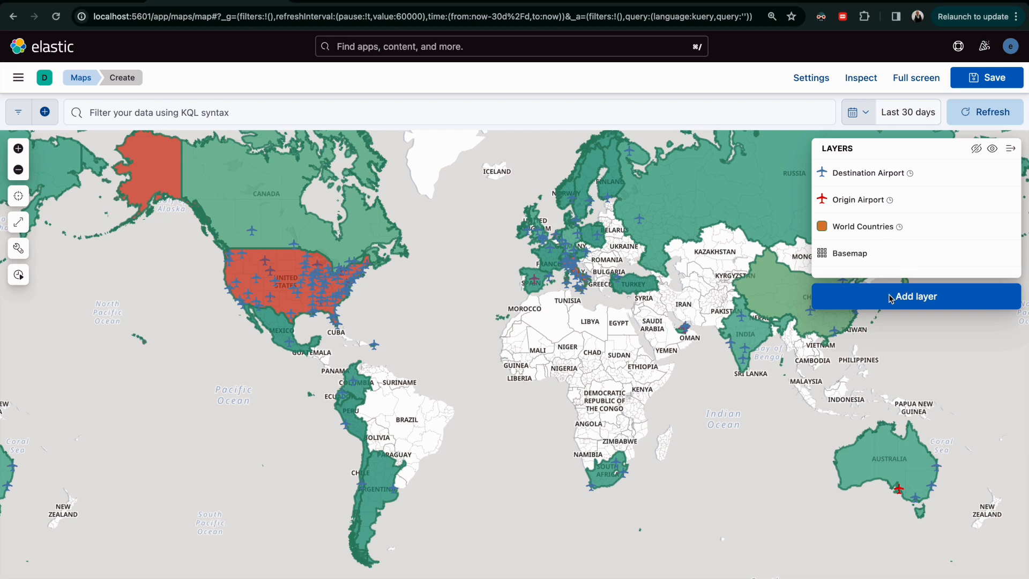
{"action": "left_click", "coordinate": [891, 298]}
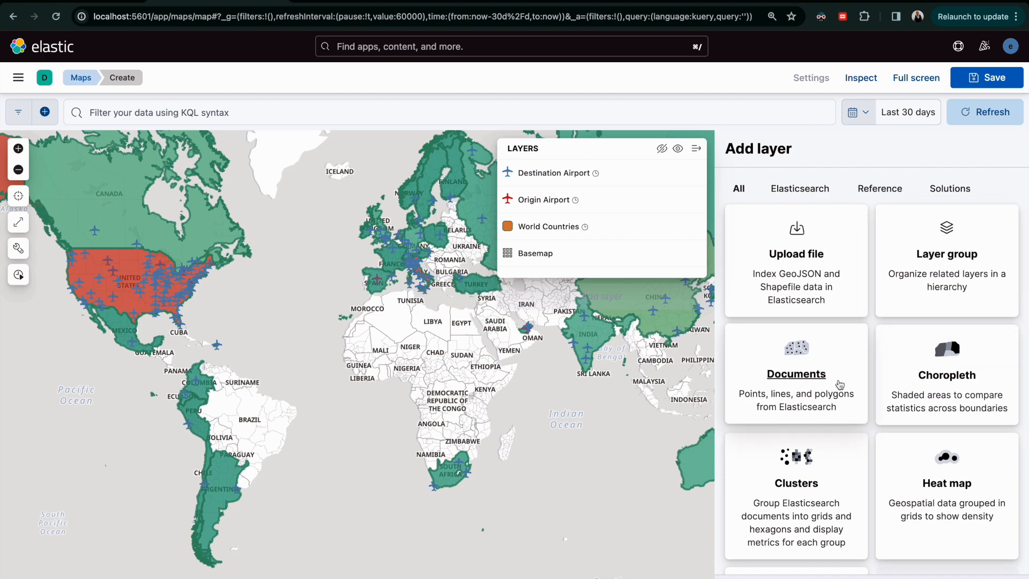
{"action": "scroll", "coordinate": [840, 384], "scroll_direction": "down", "scroll_amount": 7}
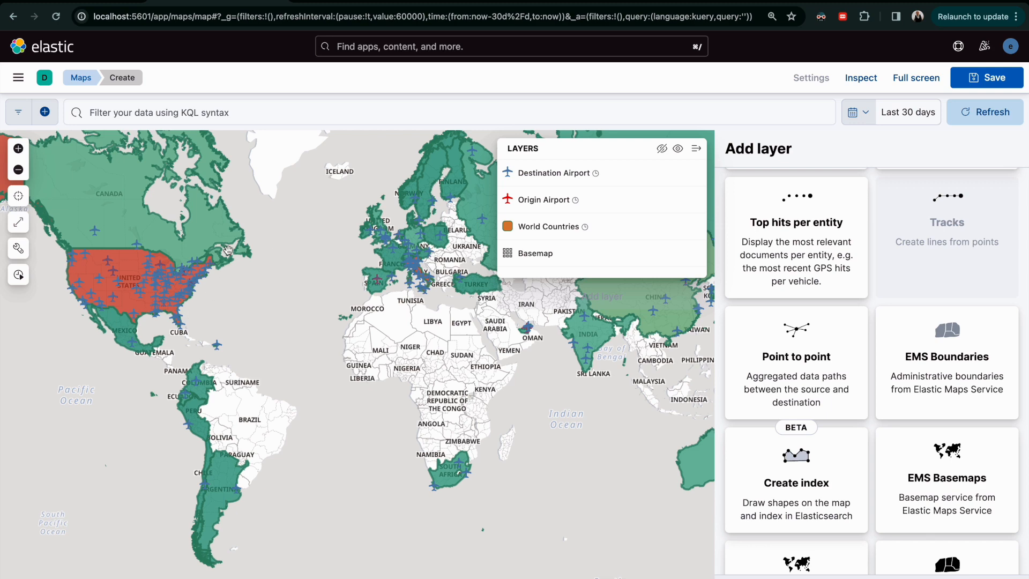
Step: Switch to Discover, expand the first flight document to examine its destination fields, and return to the map
{"action": "left_click", "coordinate": [103, 3]}
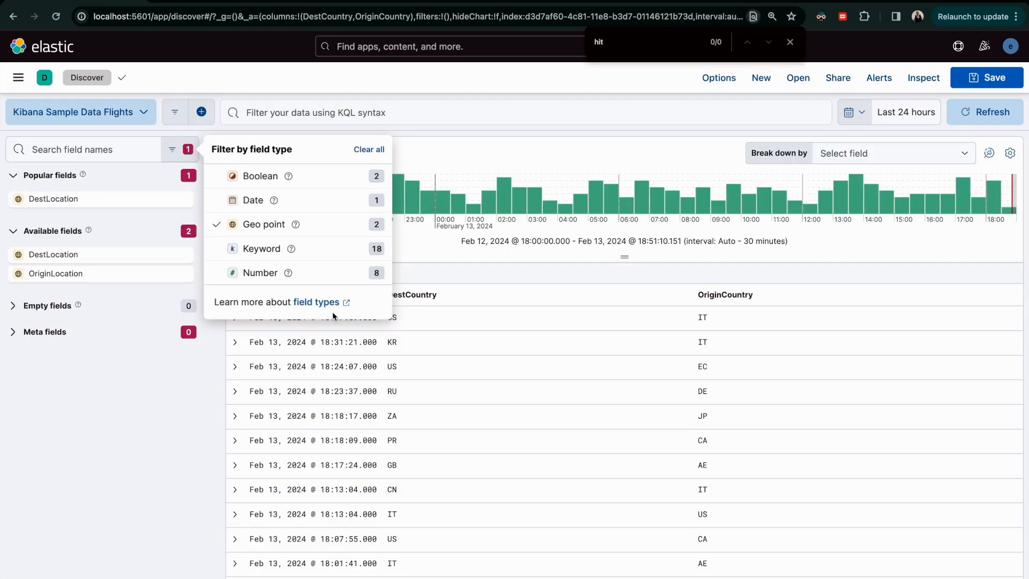
{"action": "left_click", "coordinate": [173, 400]}
{"action": "left_click", "coordinate": [185, 406]}
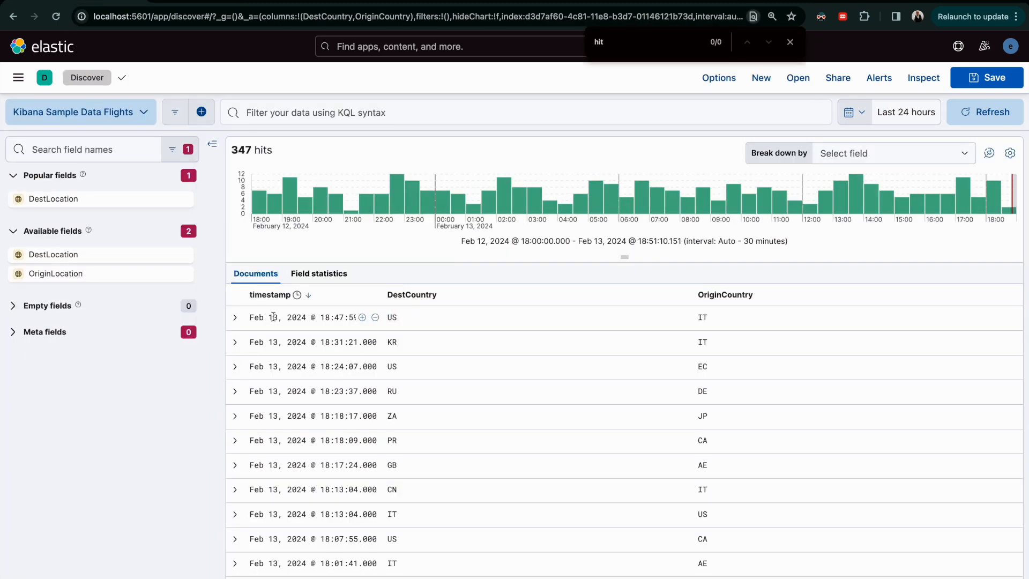
{"action": "left_click", "coordinate": [234, 317]}
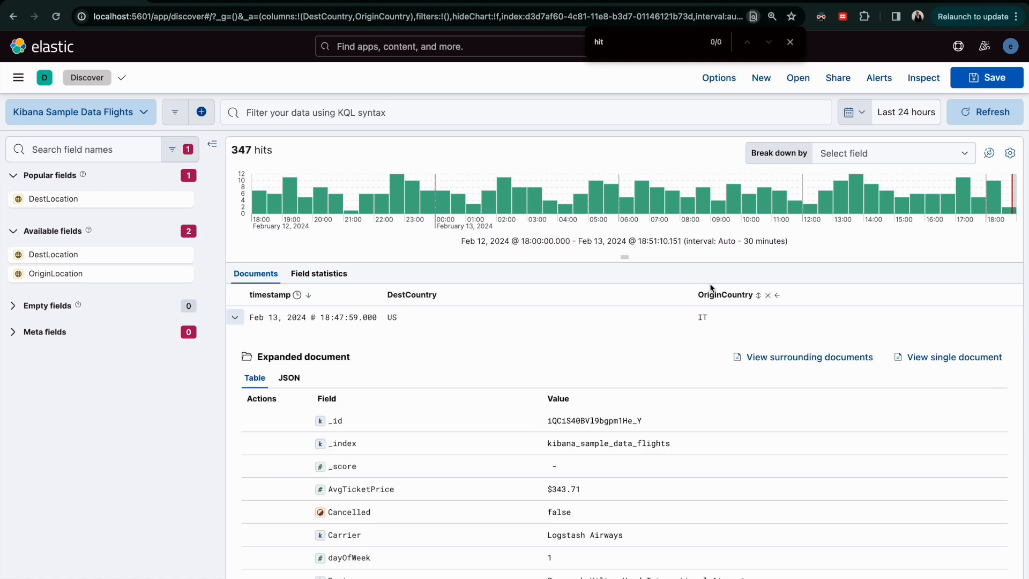
{"action": "scroll", "coordinate": [558, 384], "scroll_direction": "down", "scroll_amount": 3}
{"action": "scroll", "coordinate": [565, 381], "scroll_direction": "down", "scroll_amount": 1}
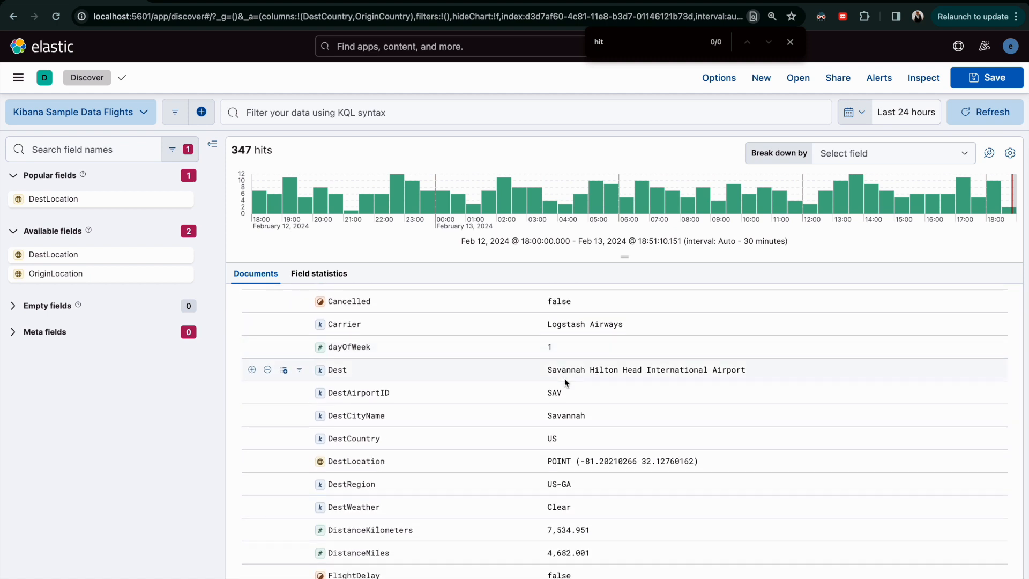
{"action": "scroll", "coordinate": [503, 452], "scroll_direction": "up", "scroll_amount": 5}
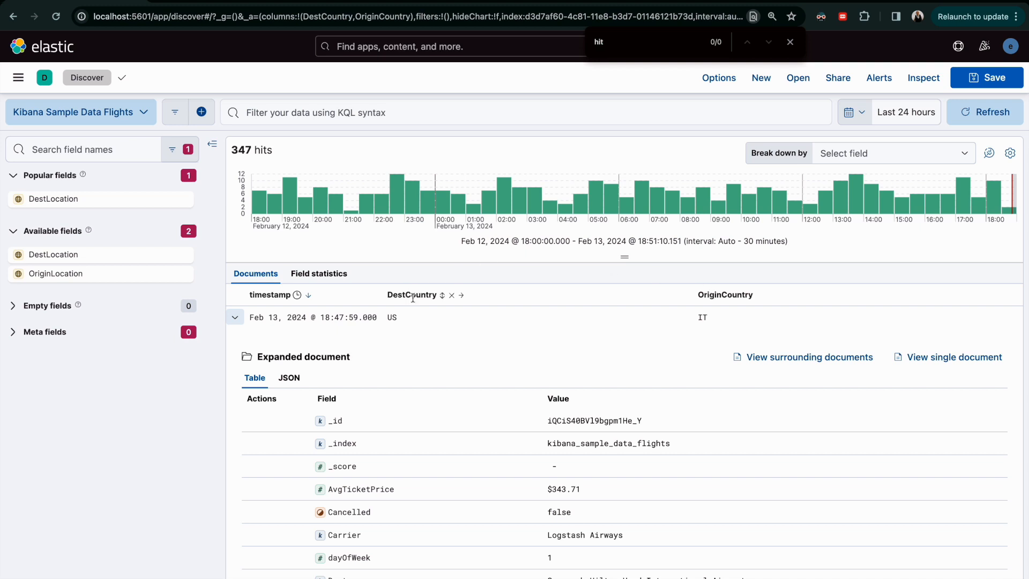
{"action": "left_click", "coordinate": [203, 2]}
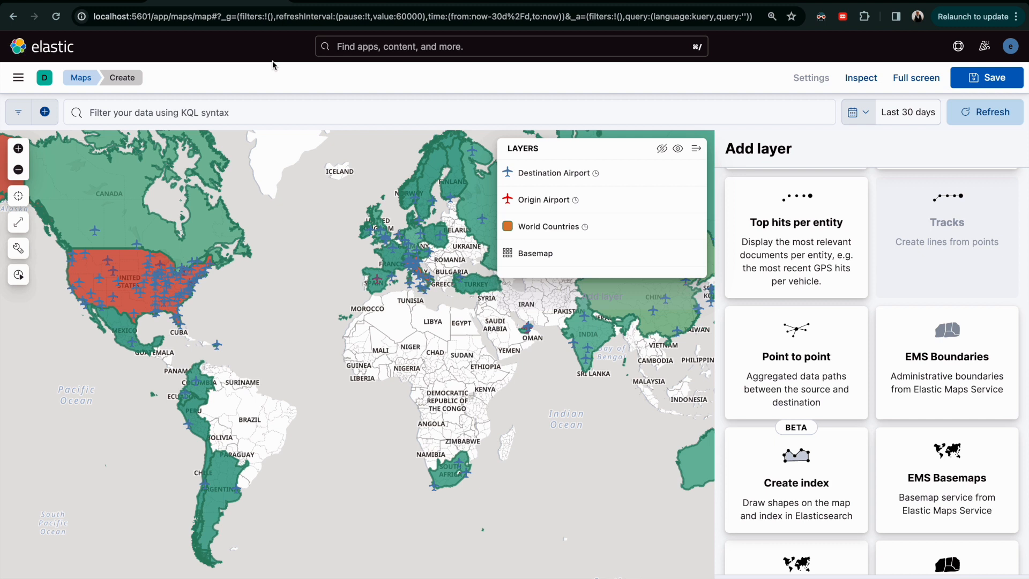
Step: Configure a Point to point layer from Kibana Sample Data Flights with OriginLocation as source and DestLocation as destination
{"action": "left_click", "coordinate": [788, 355]}
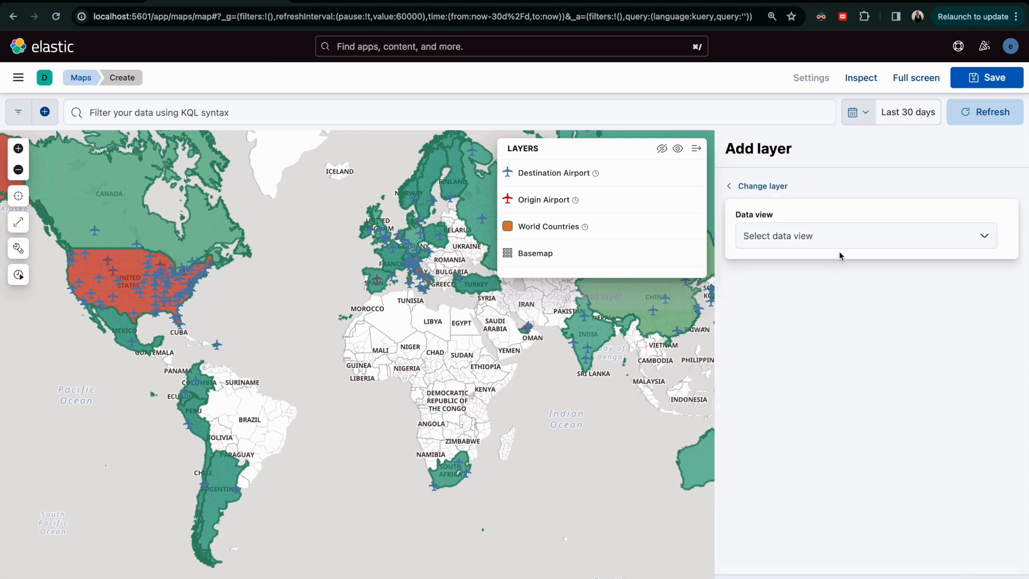
{"action": "left_click", "coordinate": [856, 238]}
{"action": "left_click", "coordinate": [807, 322]}
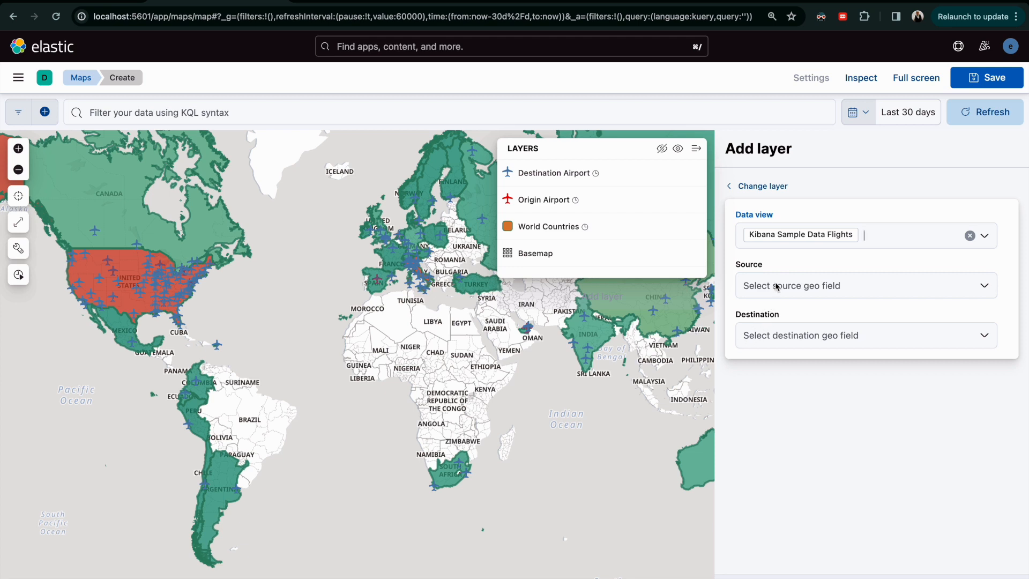
{"action": "left_click", "coordinate": [798, 288]}
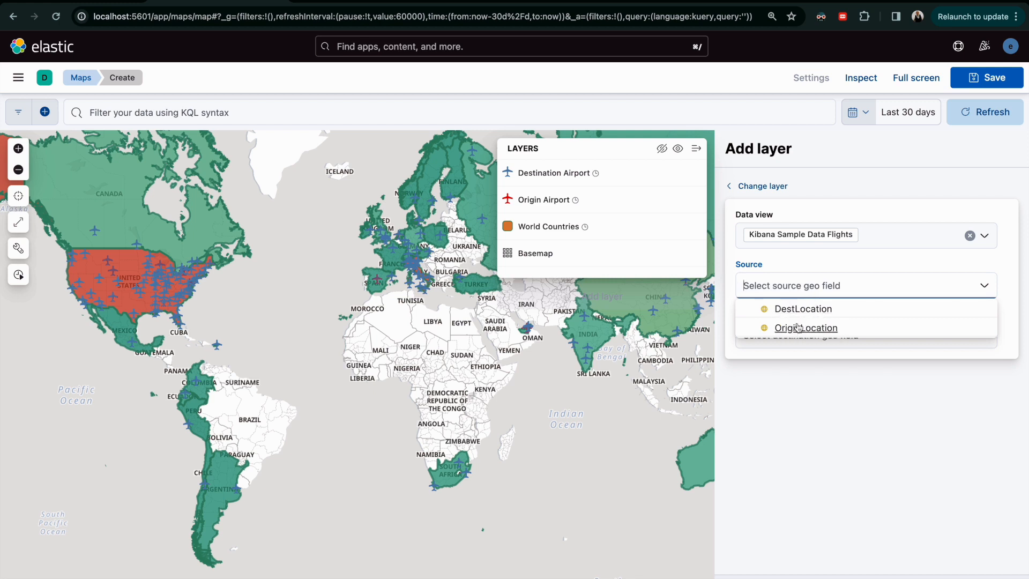
{"action": "left_click", "coordinate": [794, 329]}
{"action": "left_click", "coordinate": [777, 337]}
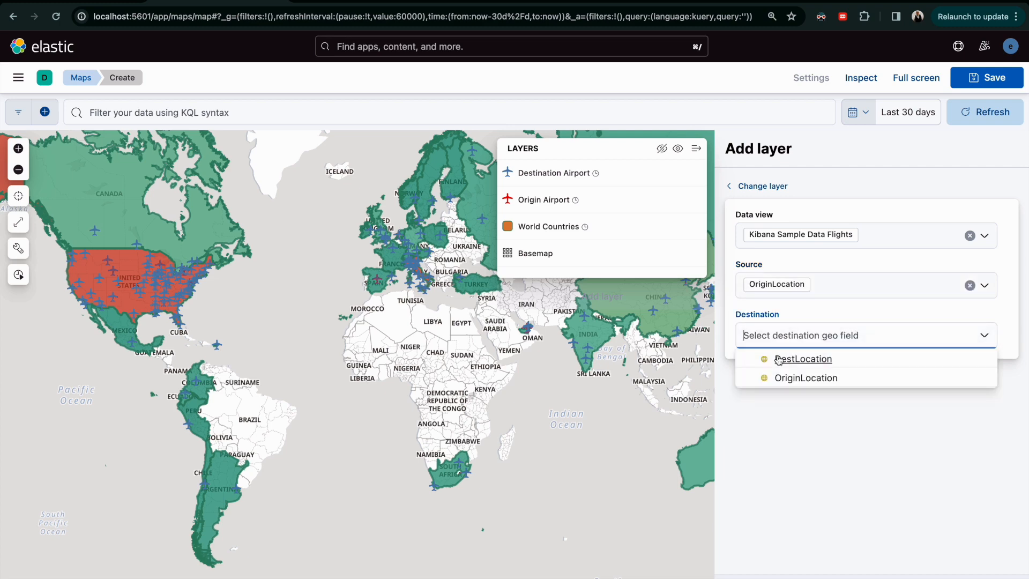
{"action": "left_click", "coordinate": [790, 359]}
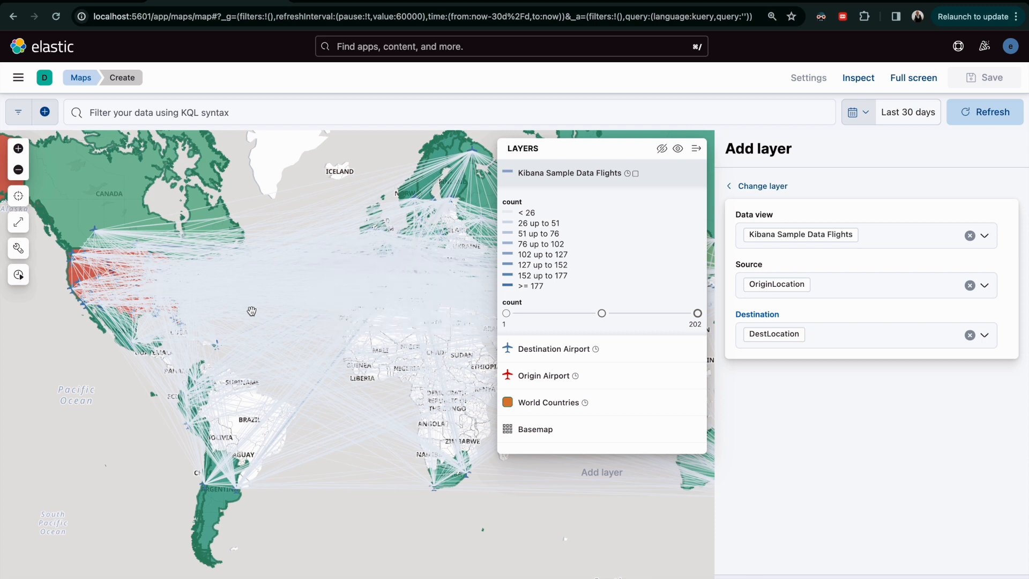
Step: Collapse the flight path layer's count legend, add the layer to the map and continue to its settings
{"action": "left_click", "coordinate": [598, 314]}
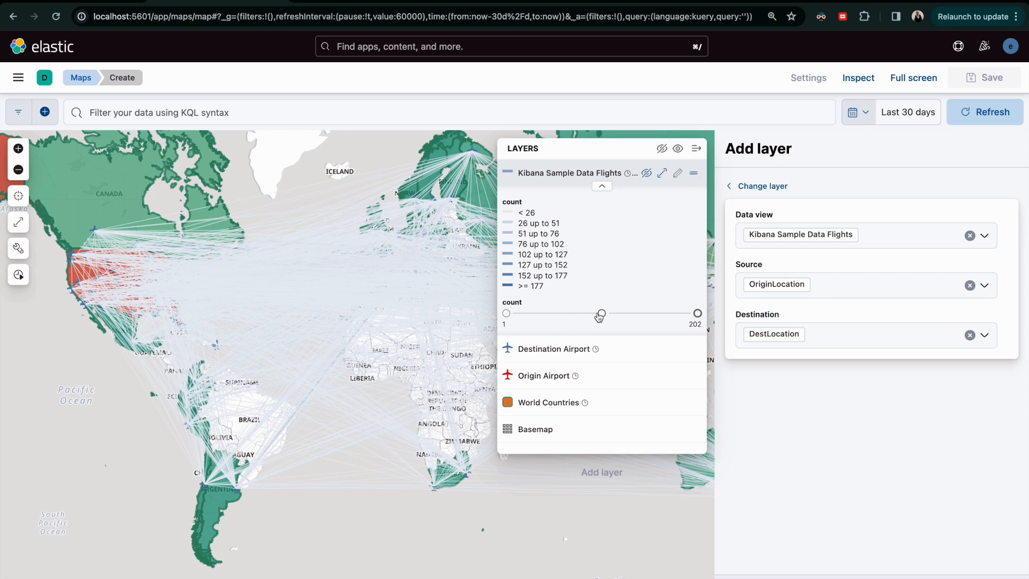
{"action": "left_click", "coordinate": [602, 188]}
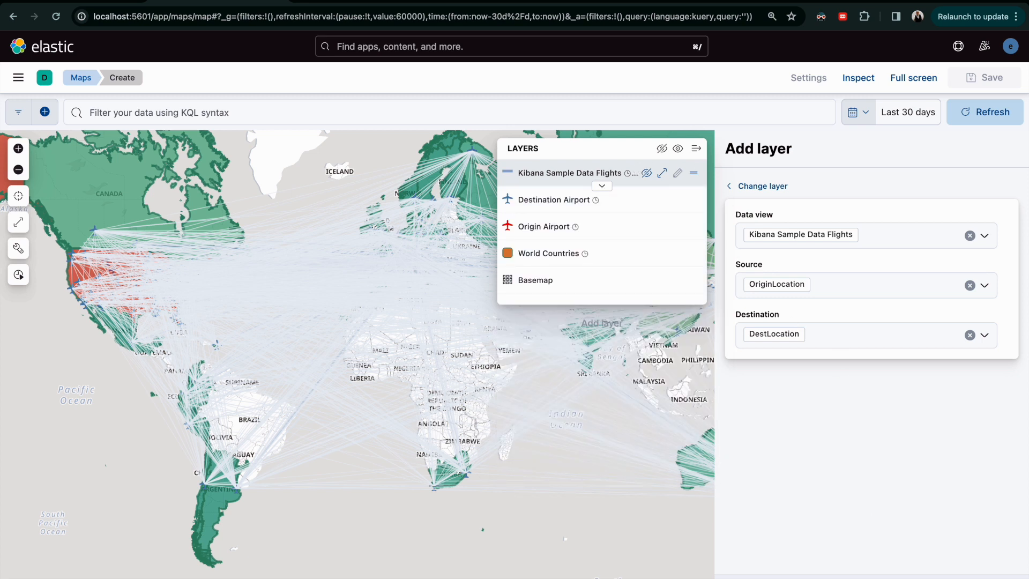
{"action": "left_click", "coordinate": [965, 577]}
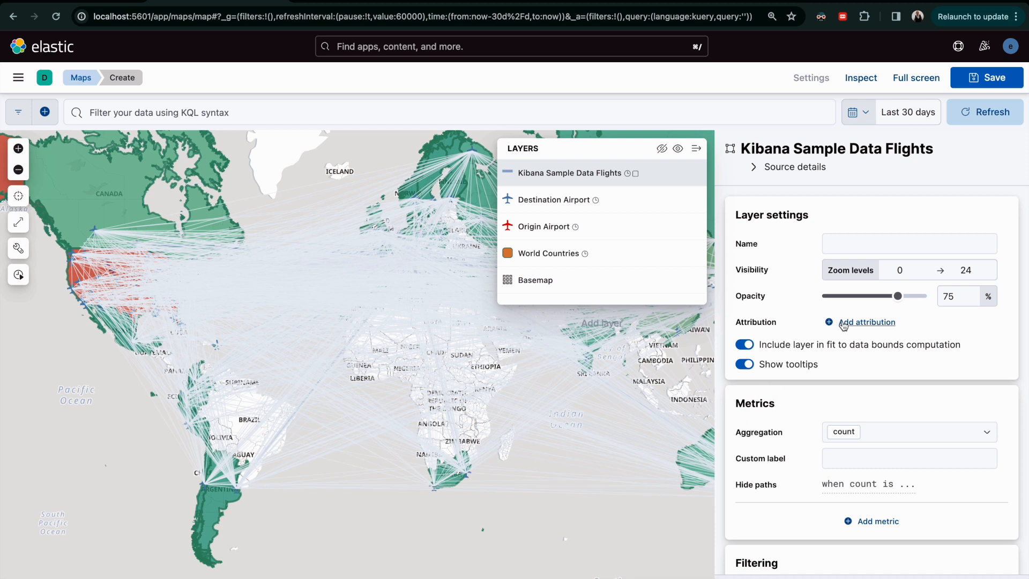
Step: Name the new point-to-point layer Flights
{"action": "left_click", "coordinate": [845, 240]}
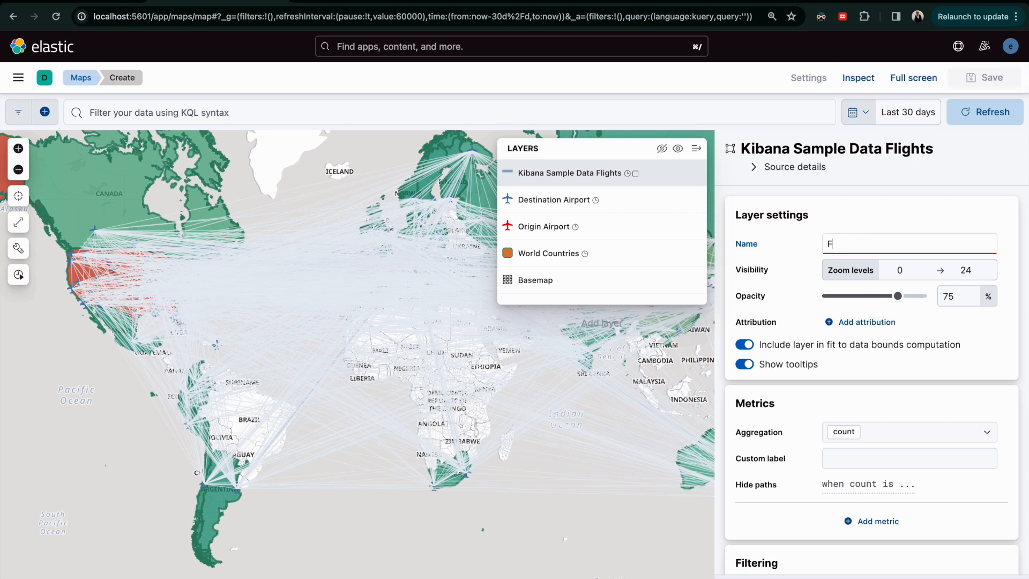
{"action": "type", "text": "Num"}
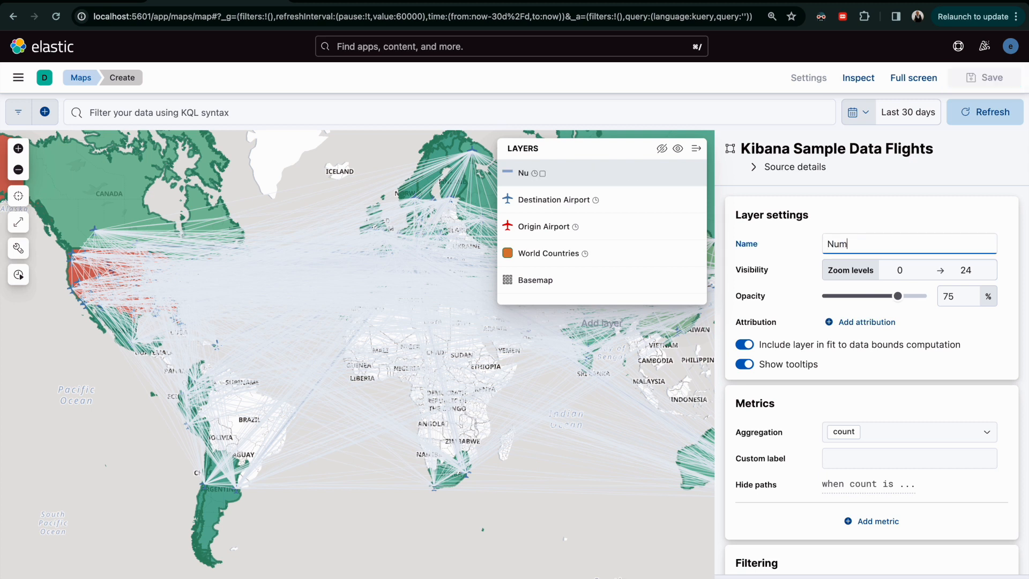
{"action": "type", "text": "ber Flight"}
{"action": "key", "text": "BackSpace"}
{"action": "key", "text": "super+a"}
{"action": "type", "text": "G"}
{"action": "key", "text": "BackSpace"}
{"action": "type", "text": "Fligh"}
{"action": "scroll", "coordinate": [853, 422], "scroll_direction": "down", "scroll_amount": 1}
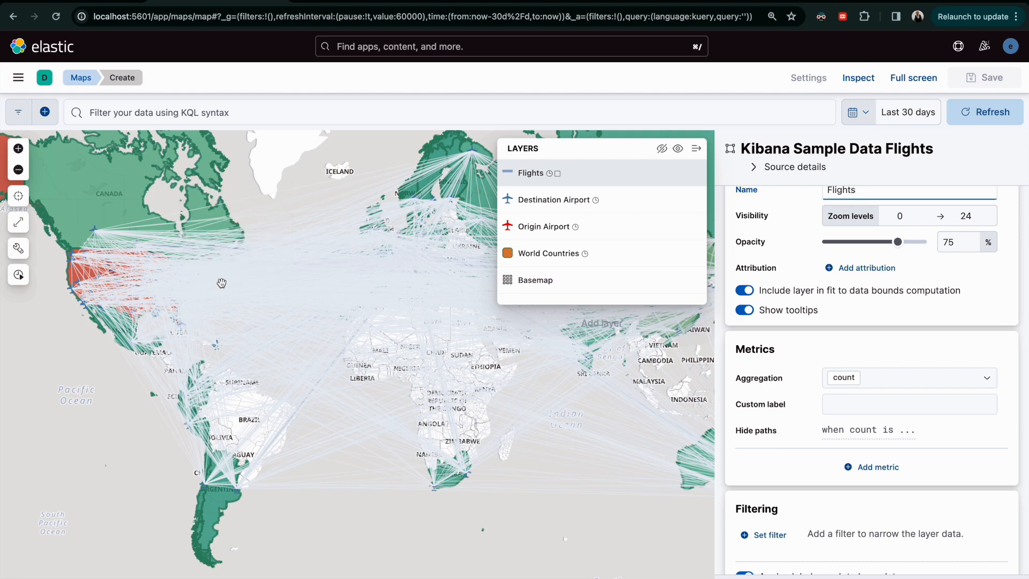
Step: Check the count tooltips on the flight paths, switch to Discover, and read through the first flight document's fields for a usable metric
{"action": "mouse_move", "coordinate": [229, 284]}
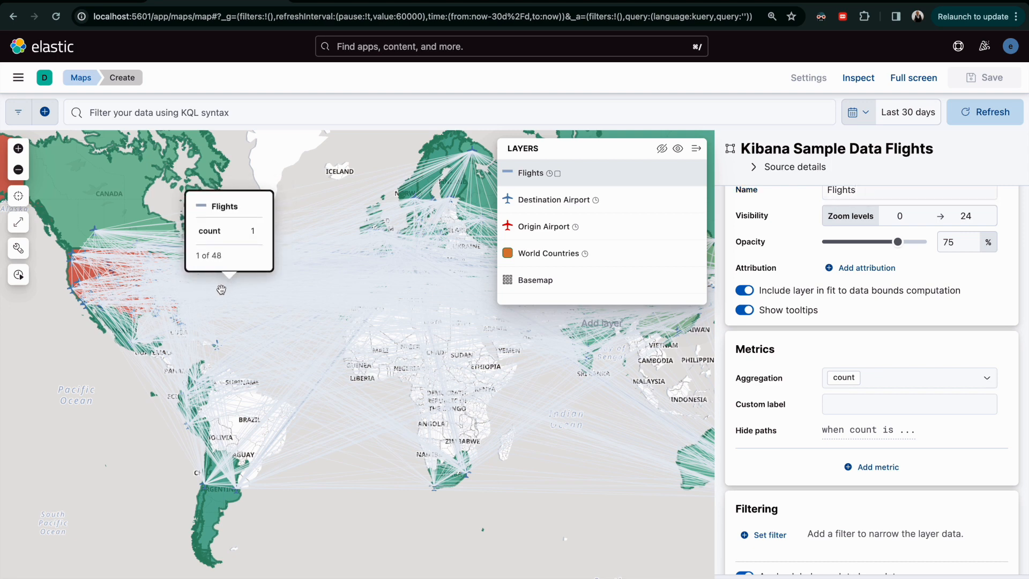
{"action": "mouse_move", "coordinate": [359, 329]}
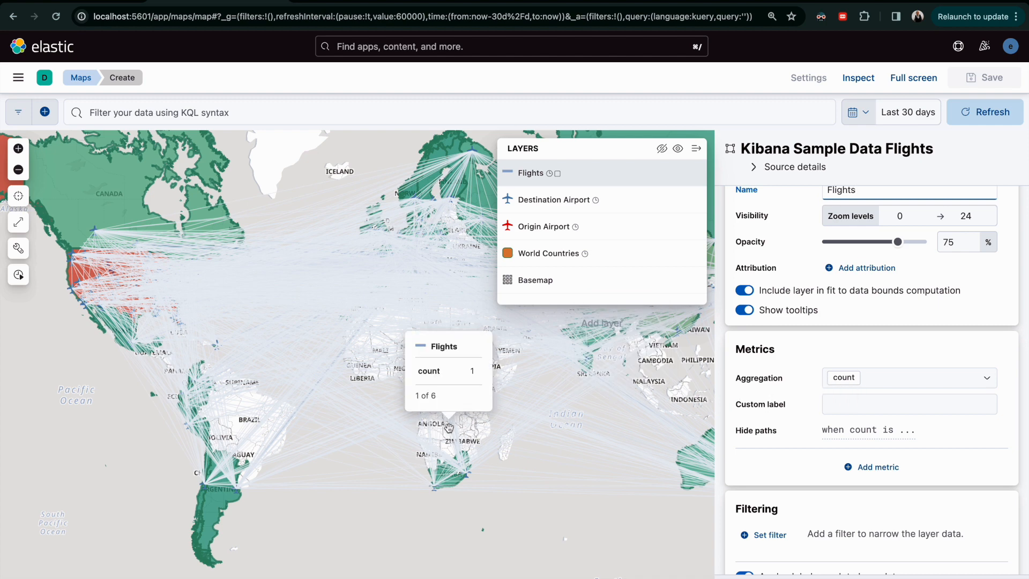
{"action": "left_click", "coordinate": [906, 378]}
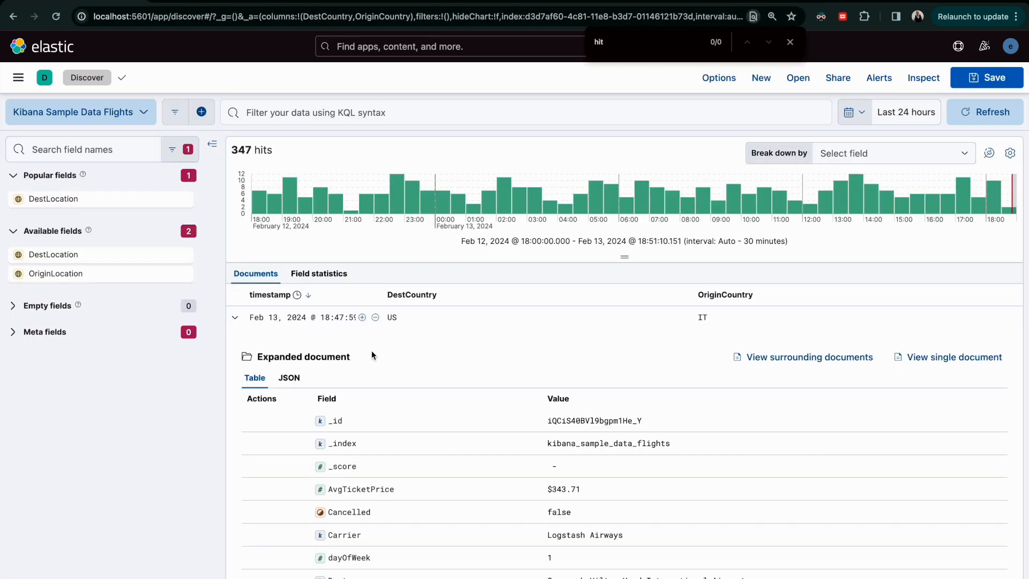
{"action": "scroll", "coordinate": [397, 429], "scroll_direction": "down", "scroll_amount": 2}
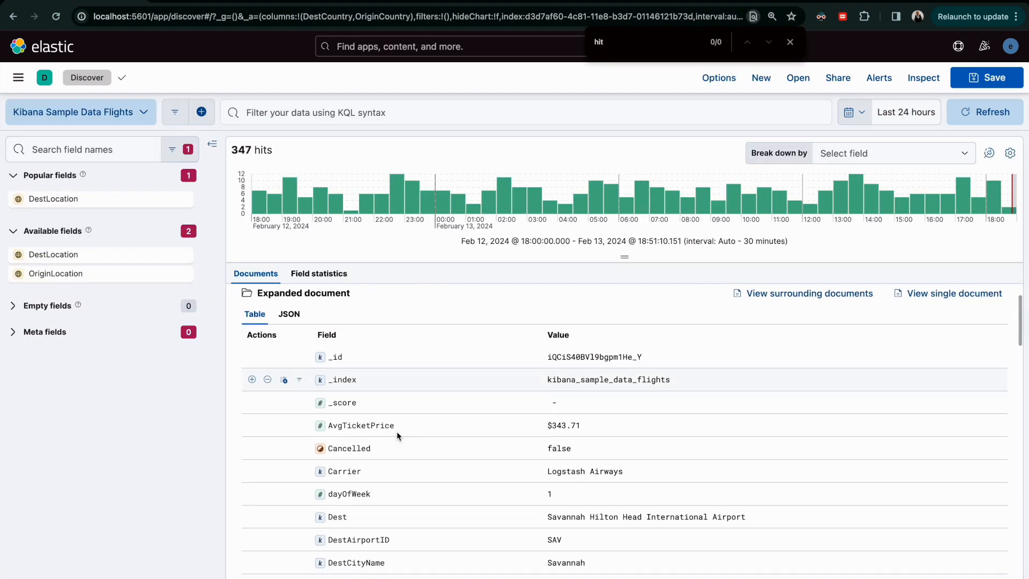
{"action": "scroll", "coordinate": [397, 435], "scroll_direction": "down", "scroll_amount": 5}
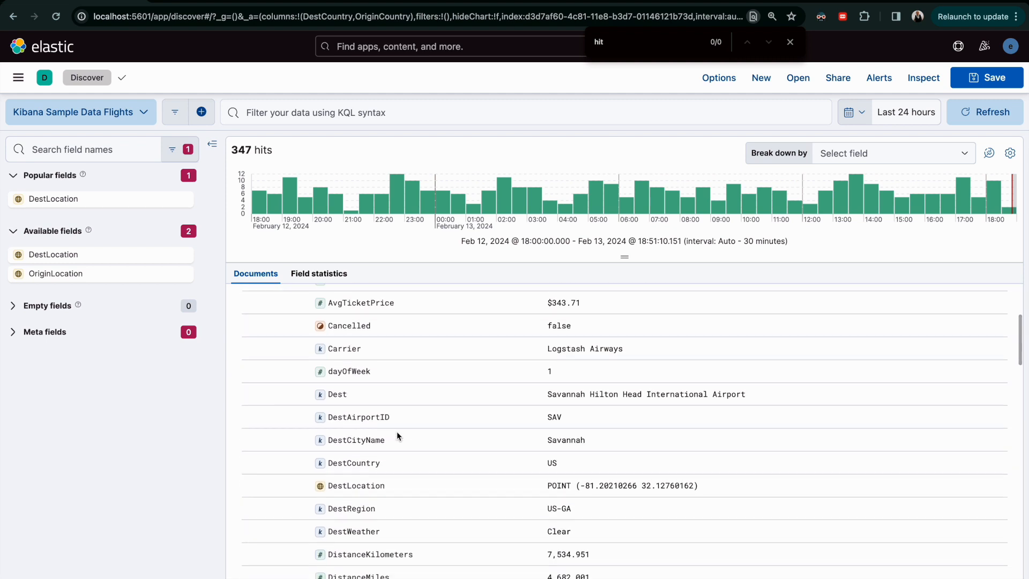
{"action": "scroll", "coordinate": [397, 435], "scroll_direction": "down", "scroll_amount": 1}
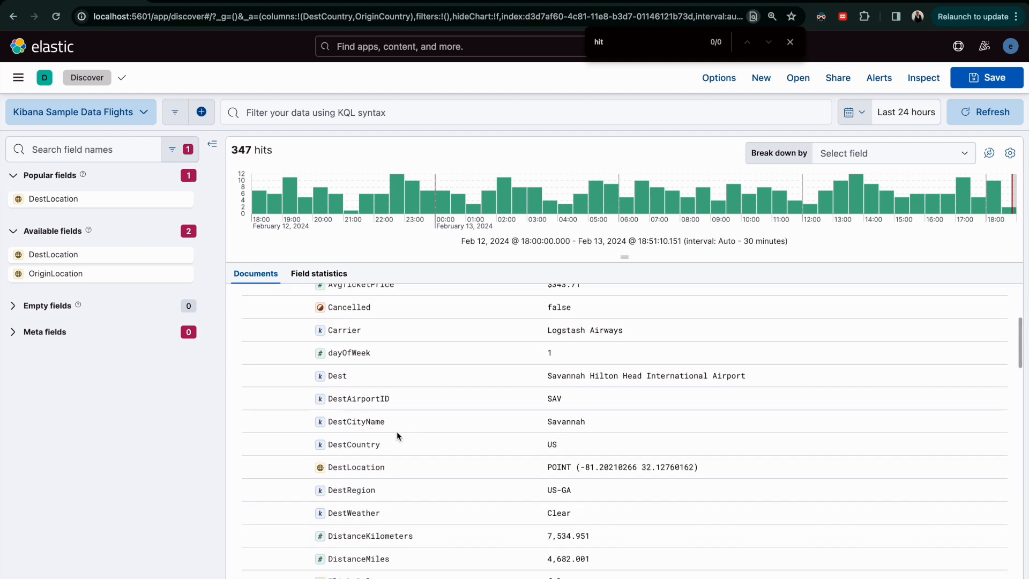
{"action": "scroll", "coordinate": [397, 435], "scroll_direction": "down", "scroll_amount": 3}
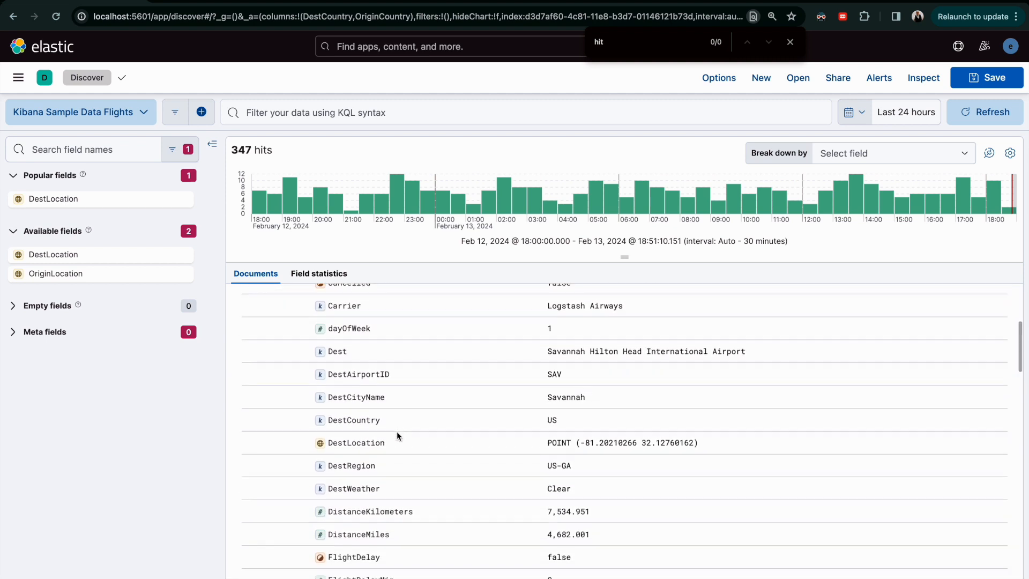
{"action": "scroll", "coordinate": [413, 482], "scroll_direction": "down", "scroll_amount": 1}
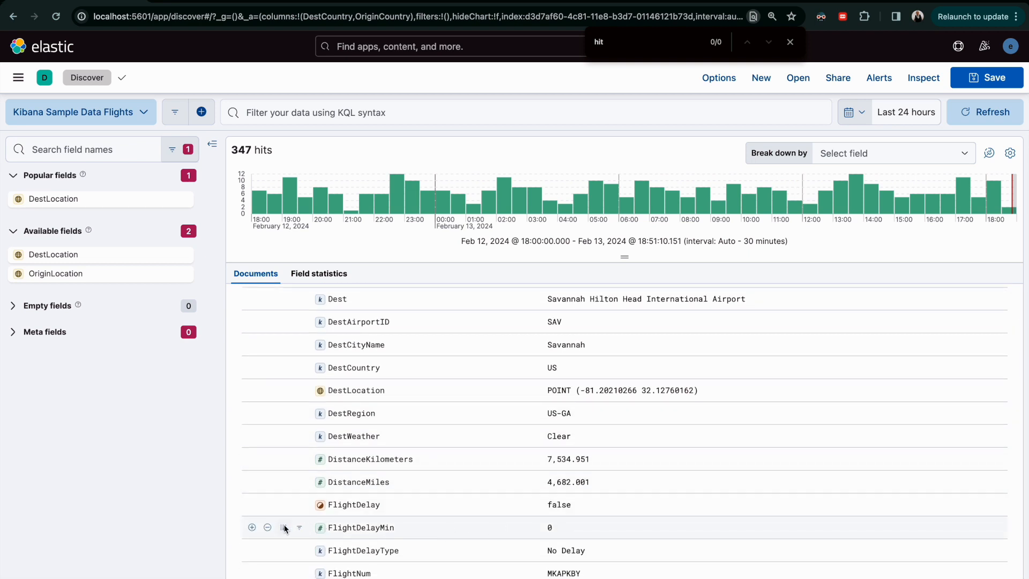
{"action": "scroll", "coordinate": [284, 528], "scroll_direction": "up", "scroll_amount": 5}
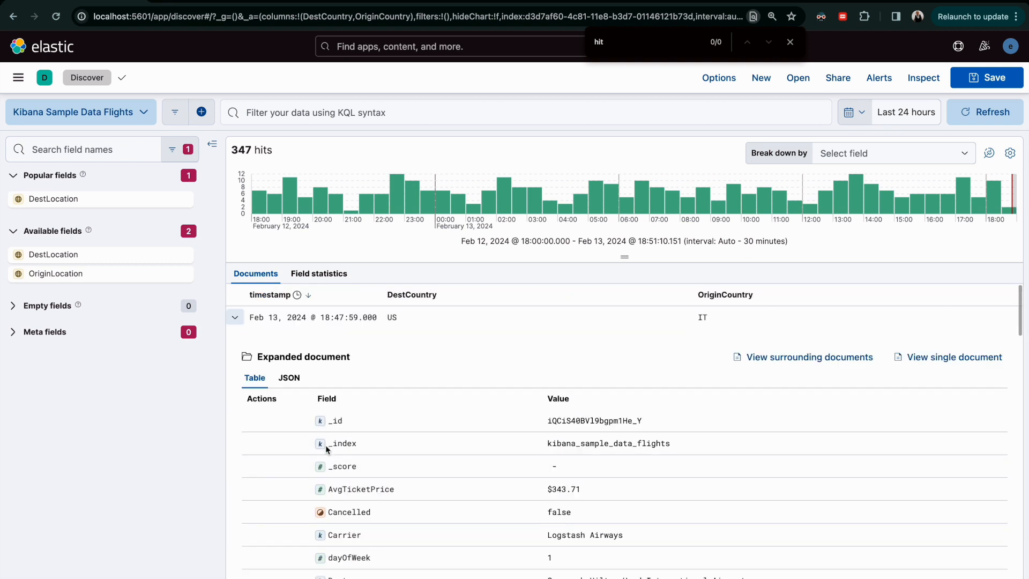
Step: Add FlightDelayMin as a column in the Discover table from the first flight's expanded document, and collapse the document
{"action": "left_click", "coordinate": [235, 320]}
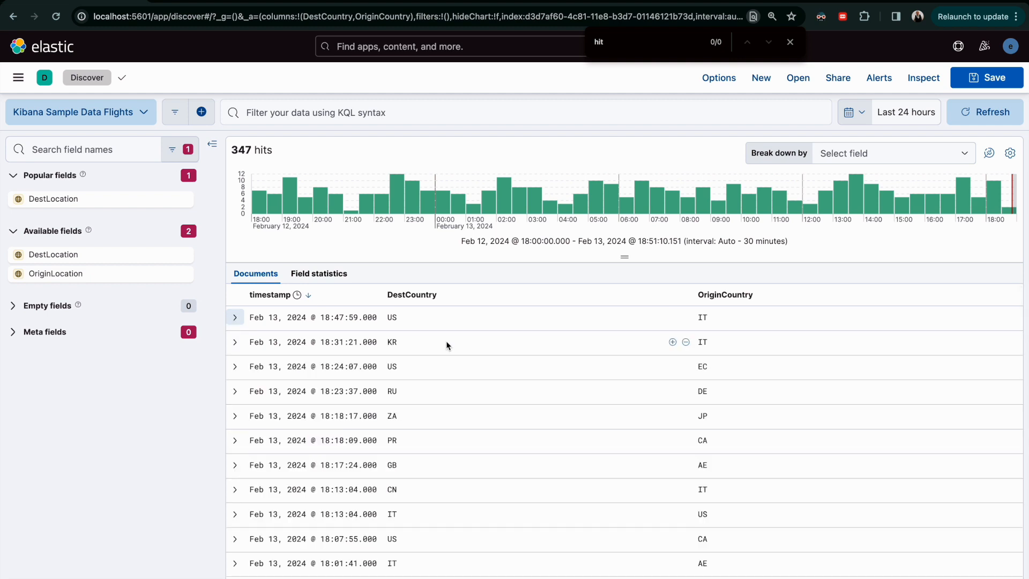
{"action": "left_click", "coordinate": [235, 320]}
{"action": "scroll", "coordinate": [553, 513], "scroll_direction": "down", "scroll_amount": 10}
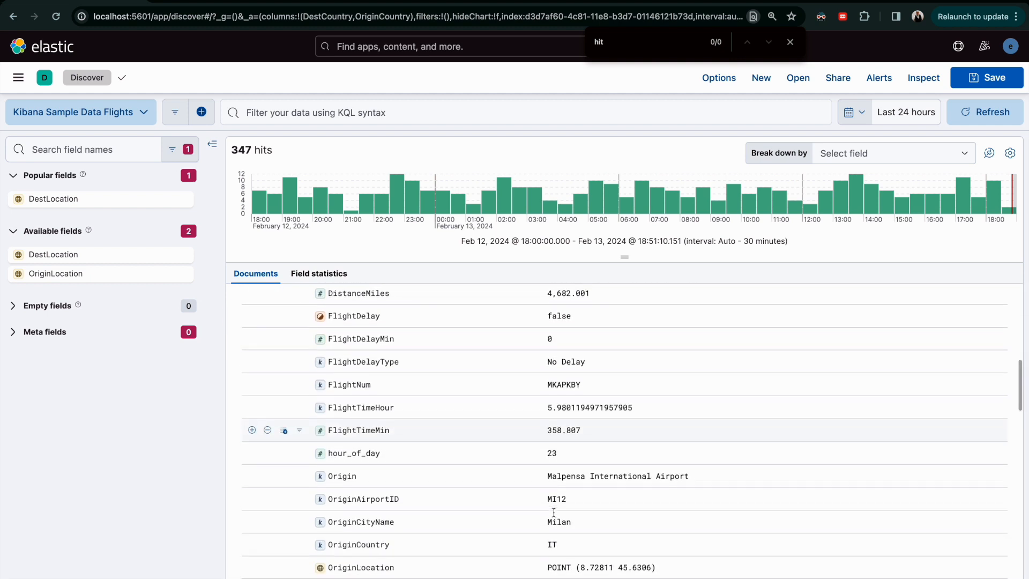
{"action": "scroll", "coordinate": [554, 513], "scroll_direction": "down", "scroll_amount": 3}
{"action": "scroll", "coordinate": [554, 515], "scroll_direction": "up", "scroll_amount": 5}
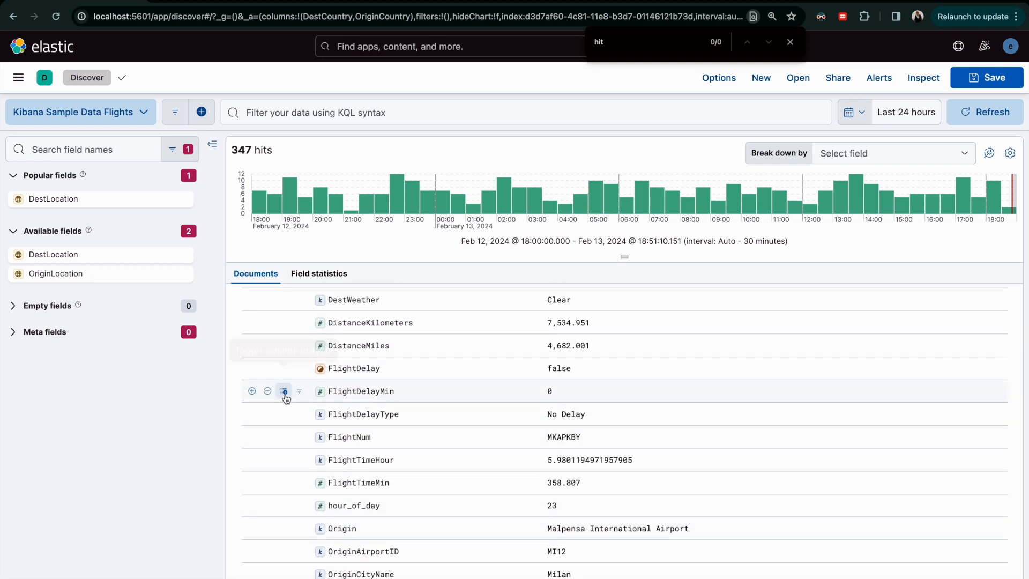
{"action": "left_click", "coordinate": [283, 391]}
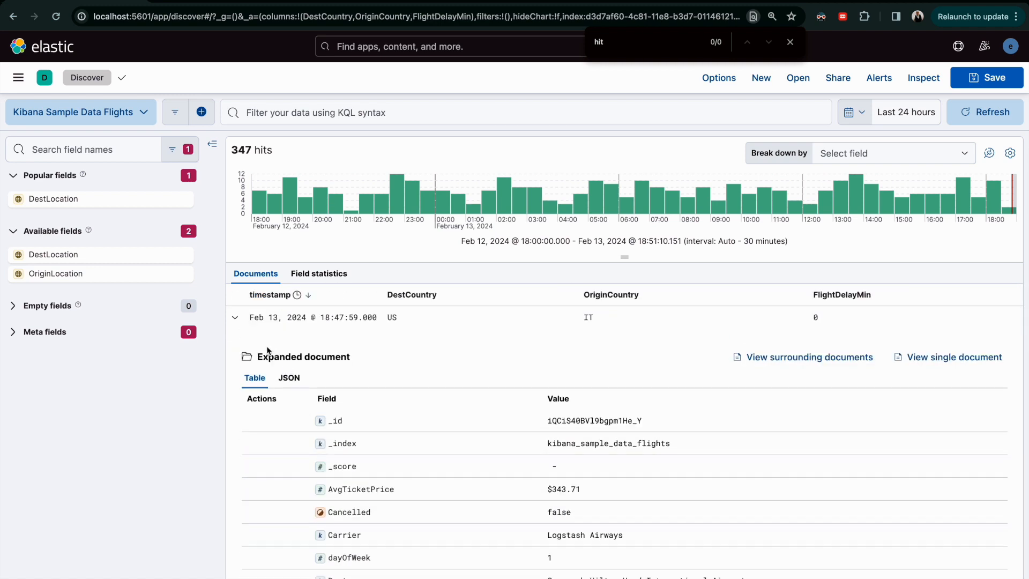
{"action": "left_click", "coordinate": [234, 317]}
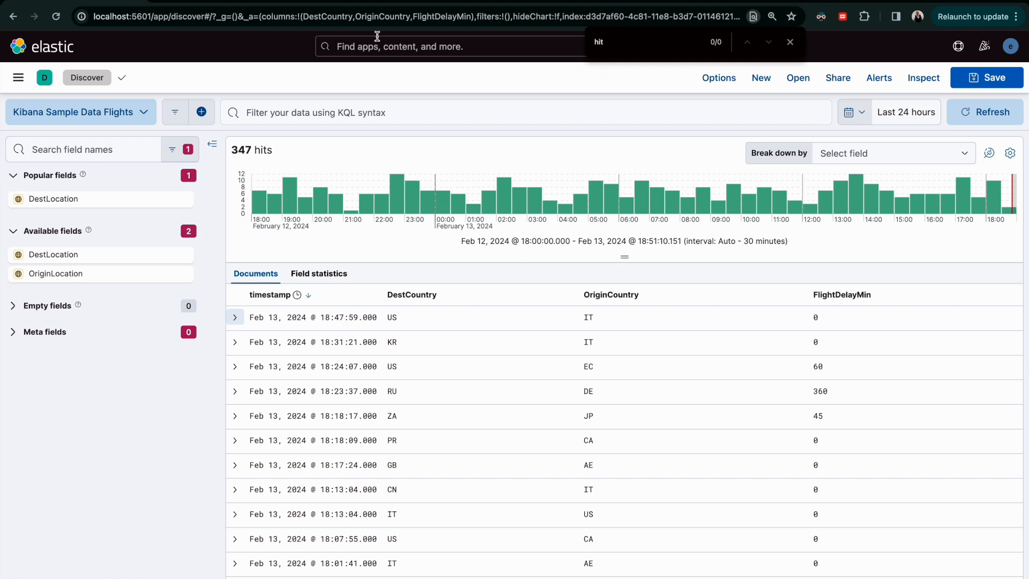
Step: Return to the map and set the Flights layer's metric aggregation to average
{"action": "left_click", "coordinate": [229, 1]}
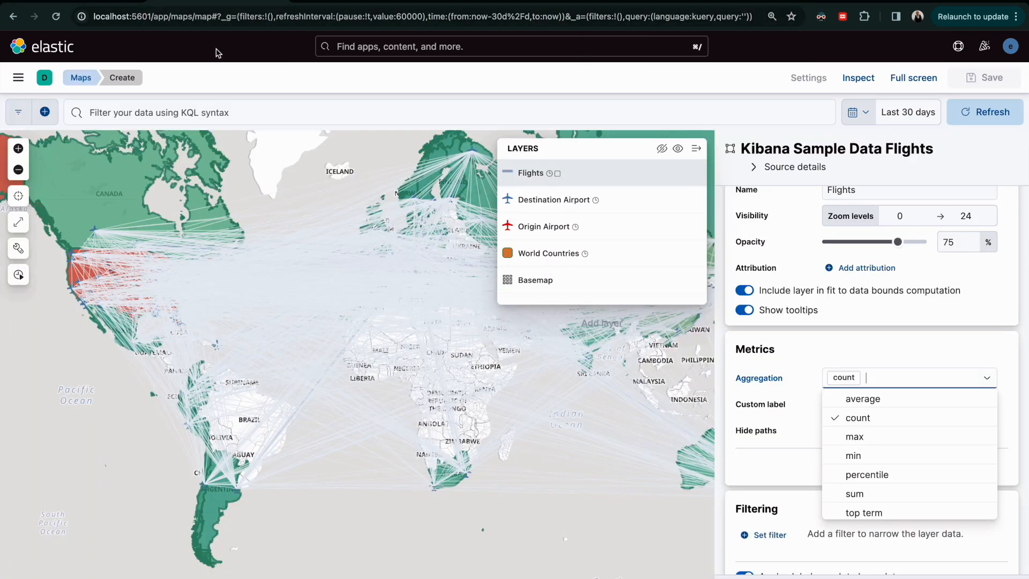
{"action": "left_click", "coordinate": [386, 259]}
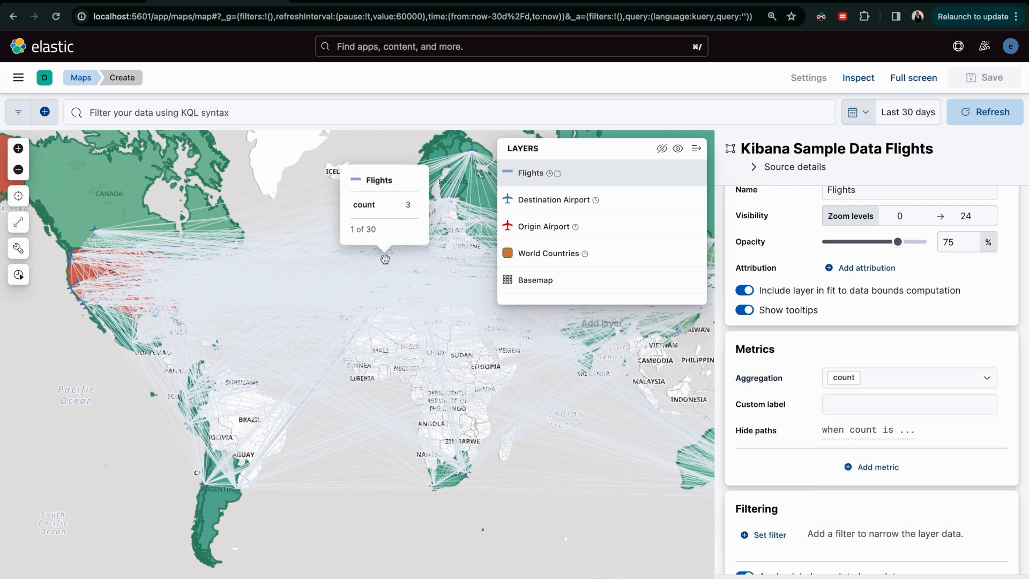
{"action": "left_click", "coordinate": [879, 378]}
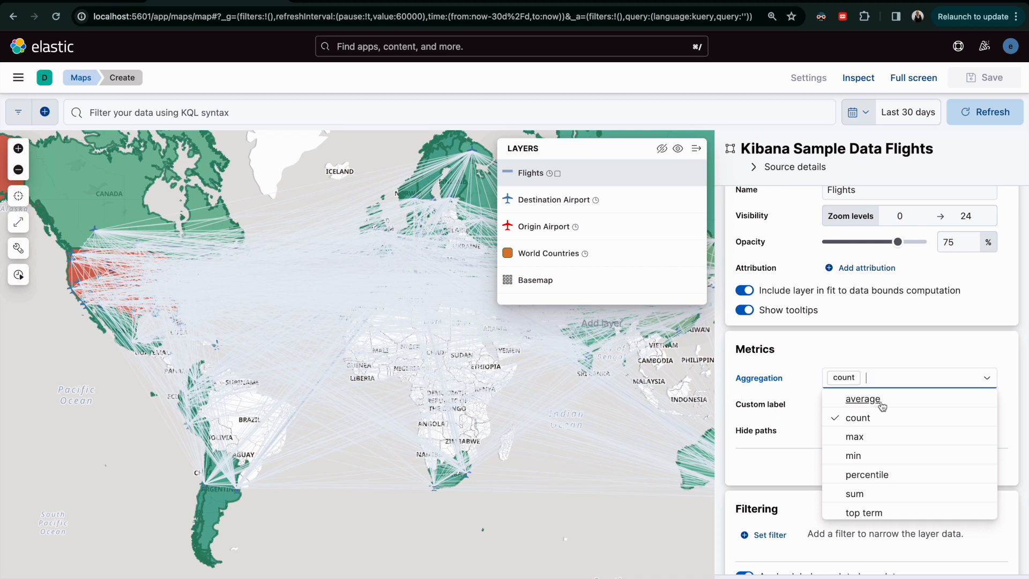
{"action": "scroll", "coordinate": [884, 455], "scroll_direction": "down", "scroll_amount": 1}
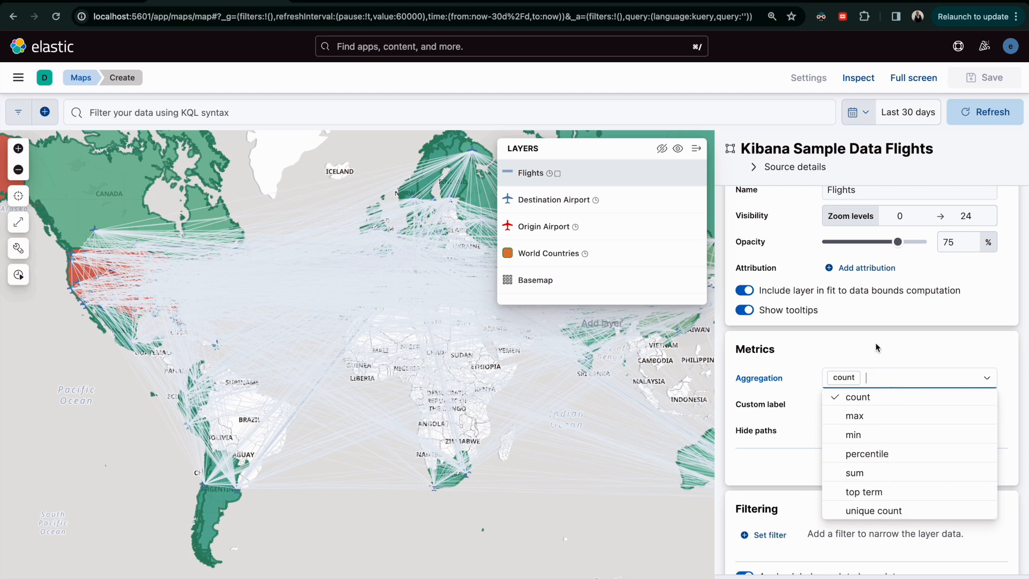
{"action": "scroll", "coordinate": [857, 407], "scroll_direction": "up", "scroll_amount": 1}
{"action": "left_click", "coordinate": [864, 395]}
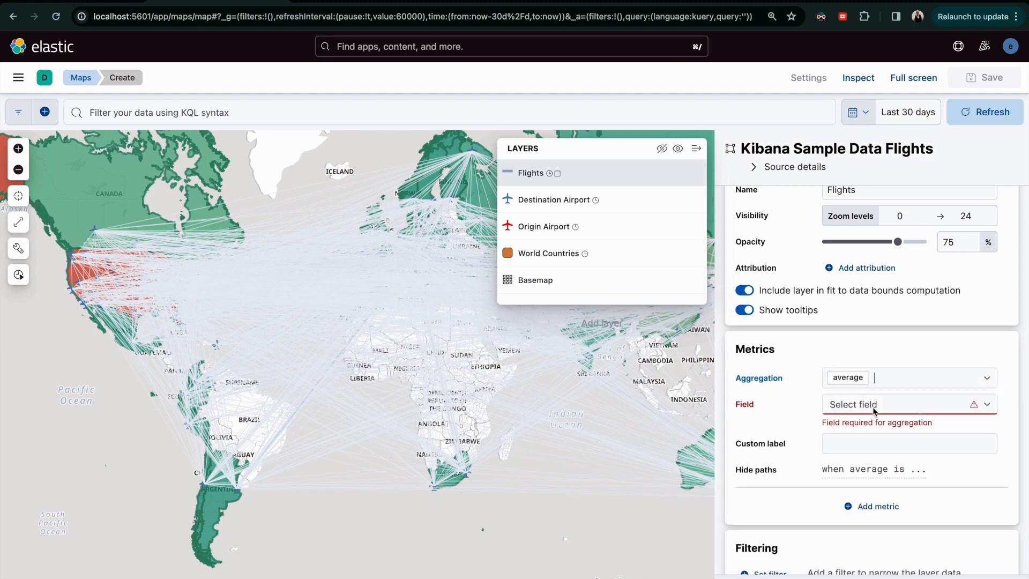
Step: Browse the fields offered for the average, compare them with the Number-type fields in Discover, and return to the map
{"action": "left_click", "coordinate": [872, 411]}
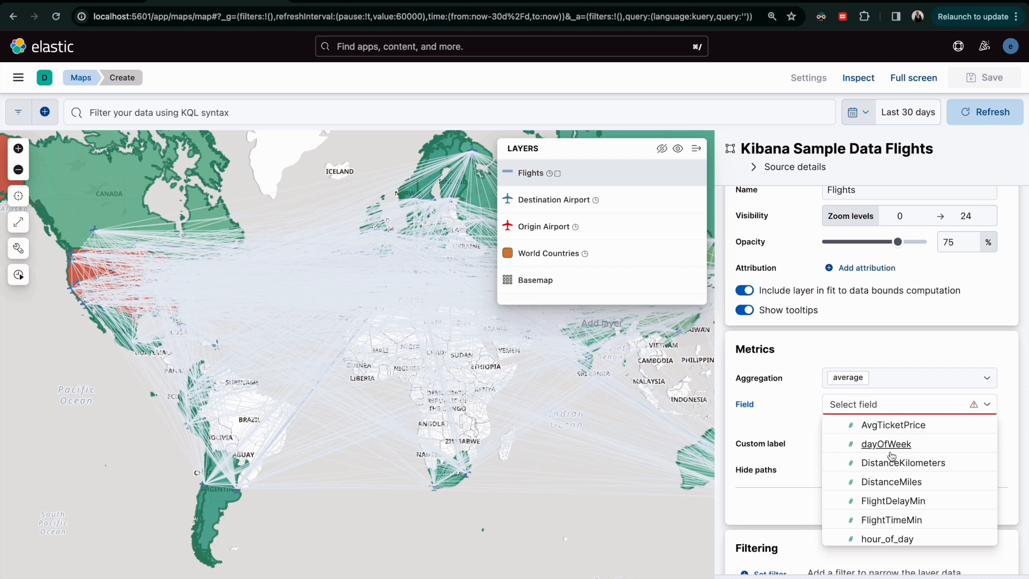
{"action": "scroll", "coordinate": [882, 485], "scroll_direction": "down", "scroll_amount": 1}
{"action": "scroll", "coordinate": [881, 485], "scroll_direction": "up", "scroll_amount": 1}
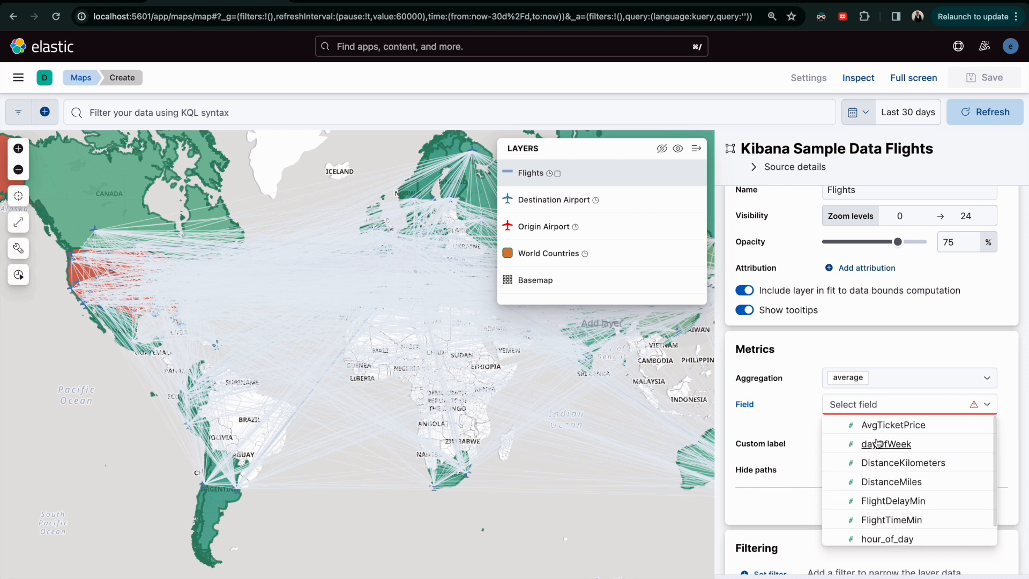
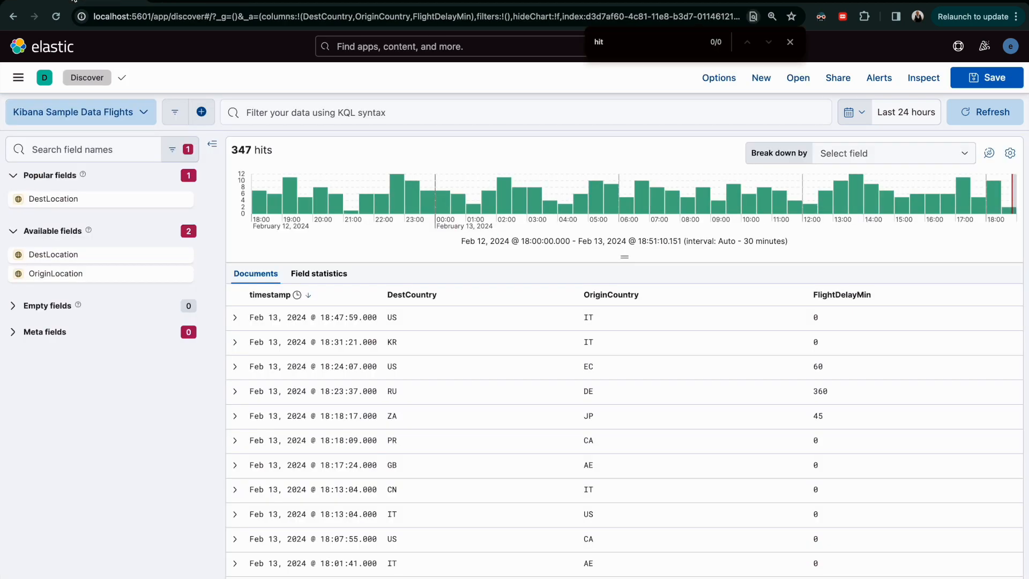
{"action": "left_click", "coordinate": [173, 153]}
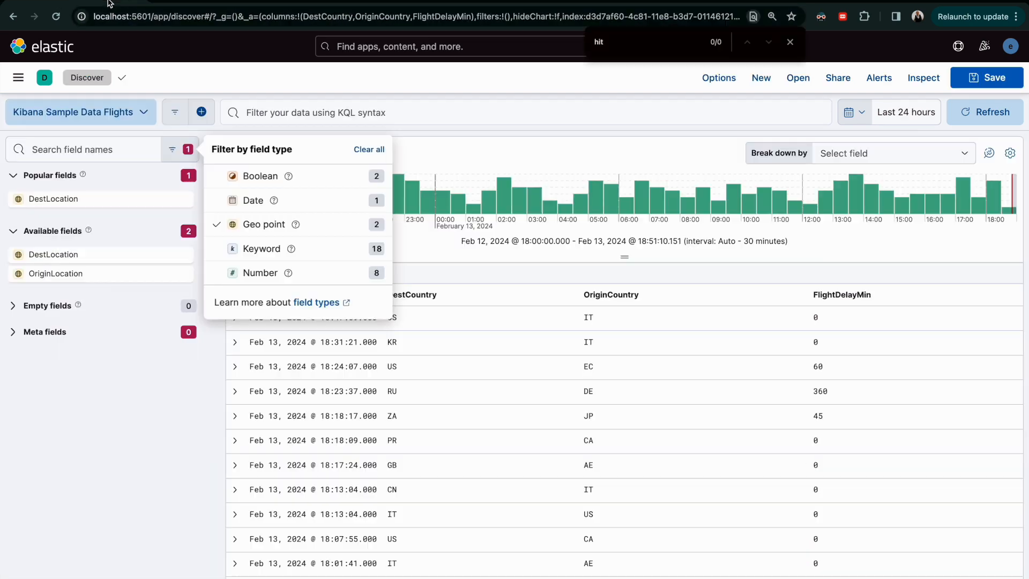
{"action": "left_click", "coordinate": [244, 275]}
{"action": "left_click", "coordinate": [248, 223]}
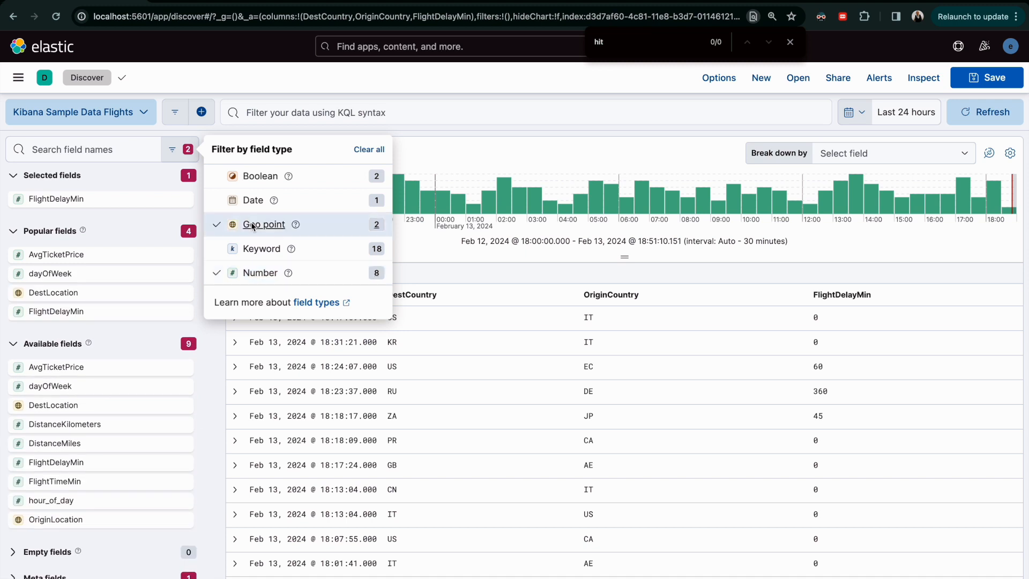
{"action": "left_click", "coordinate": [208, 82]}
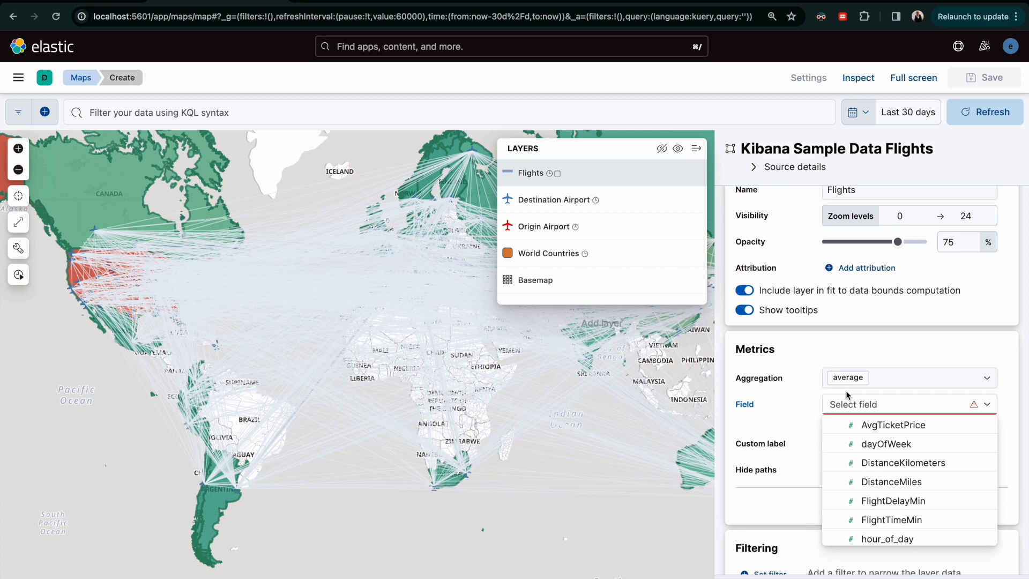
Step: Choose FlightDelayMin as the field to average for the Flights layer and collapse the layer's legend
{"action": "type", "text": "fligh"}
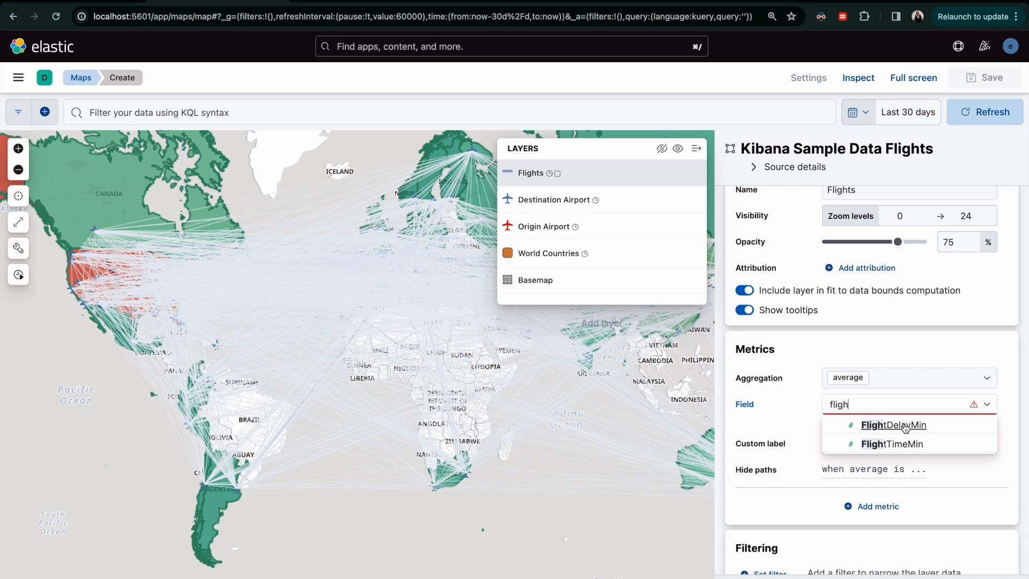
{"action": "left_click", "coordinate": [906, 426]}
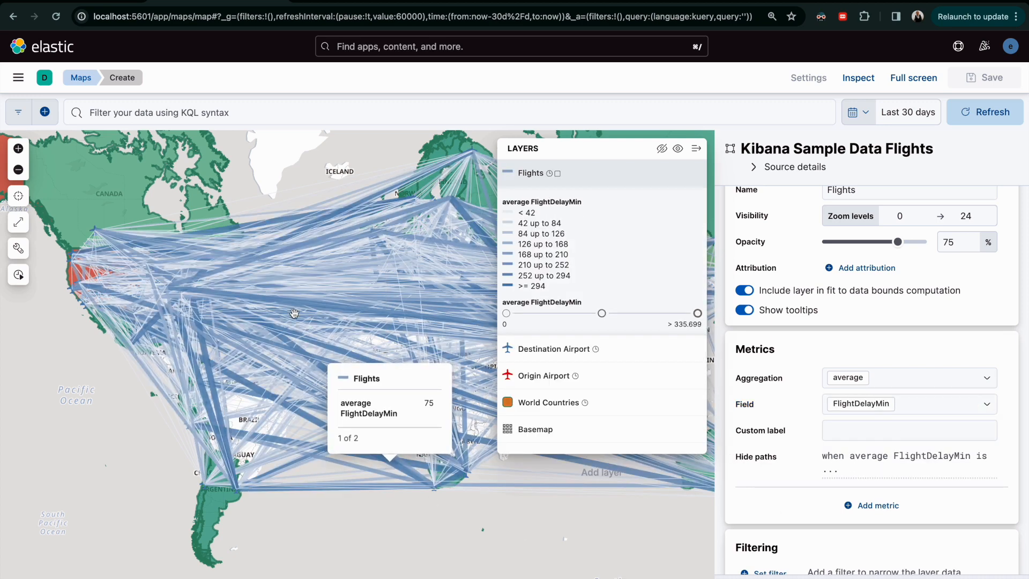
{"action": "left_click", "coordinate": [244, 344]}
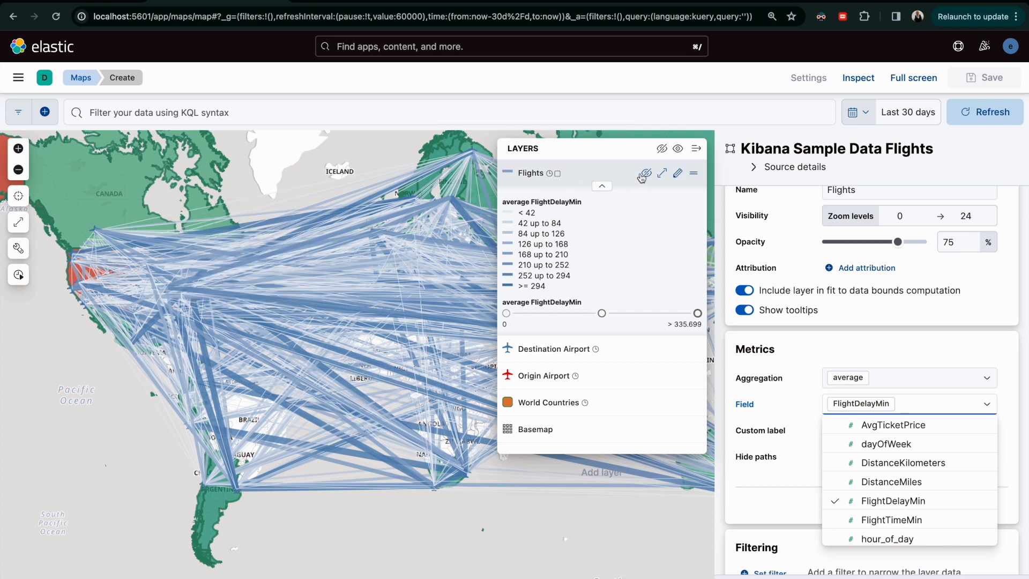
{"action": "left_click", "coordinate": [601, 187]}
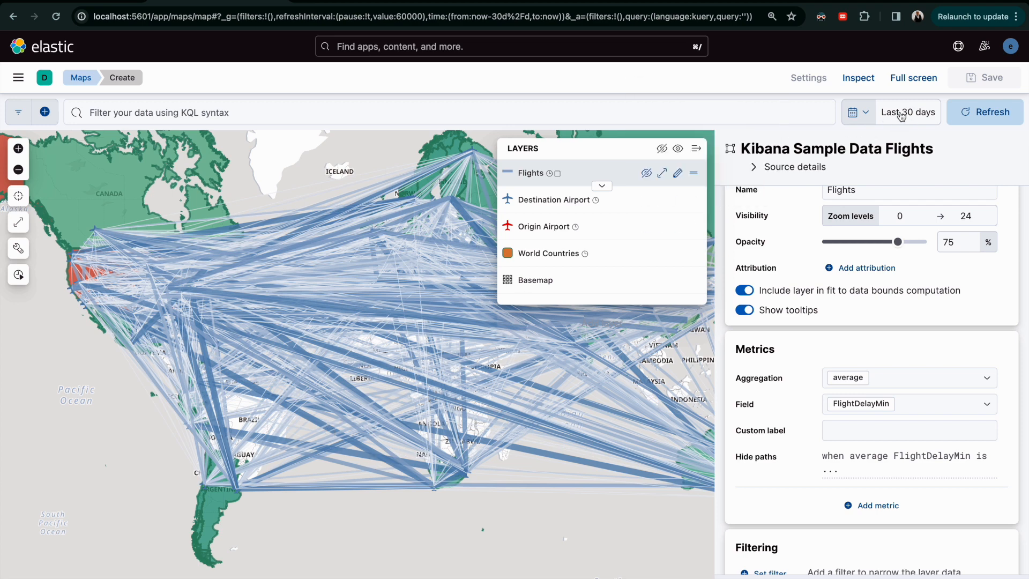
Step: Set the map's time range to Last 24 hours and examine the flight paths and the layer's style settings
{"action": "left_click", "coordinate": [861, 115]}
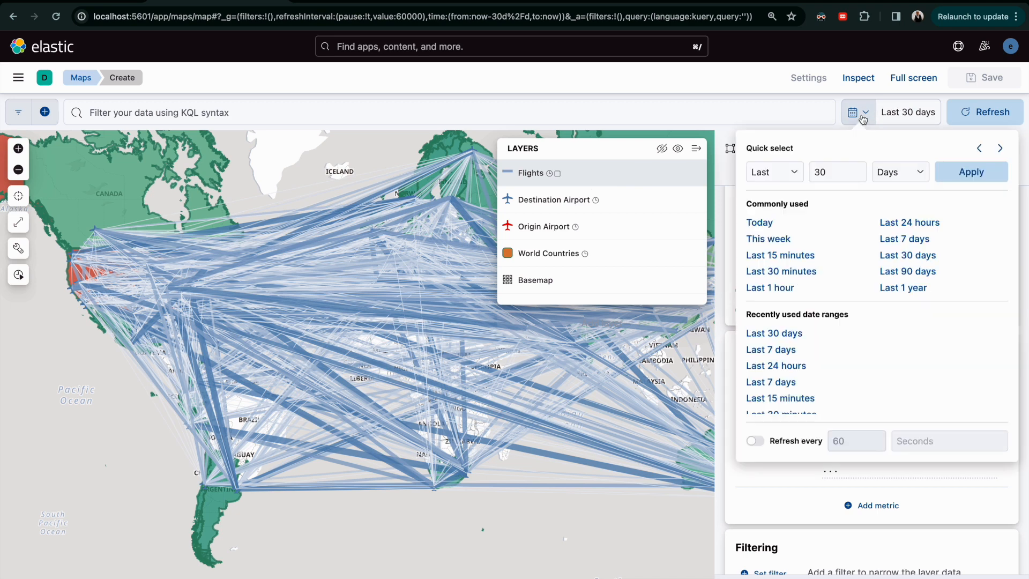
{"action": "left_click", "coordinate": [905, 227]}
{"action": "left_click", "coordinate": [473, 419]}
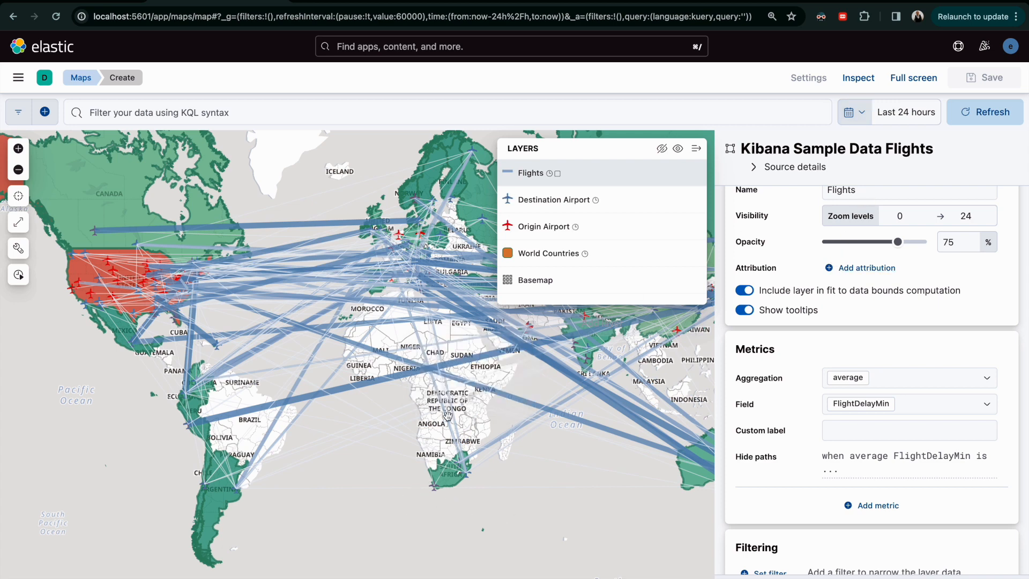
{"action": "mouse_move", "coordinate": [264, 226]}
{"action": "mouse_move", "coordinate": [296, 399]}
{"action": "scroll", "coordinate": [826, 467], "scroll_direction": "down", "scroll_amount": 5}
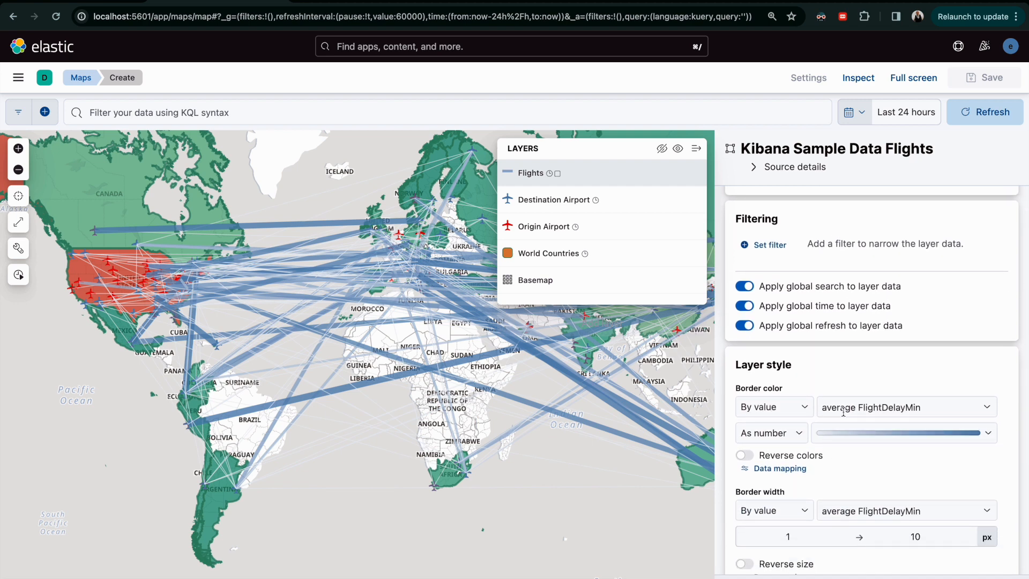
Step: Apply the green-to-red color ramp to the Flights layer's border color, mapped as a number by average FlightDelayMin
{"action": "scroll", "coordinate": [857, 410], "scroll_direction": "up", "scroll_amount": 7}
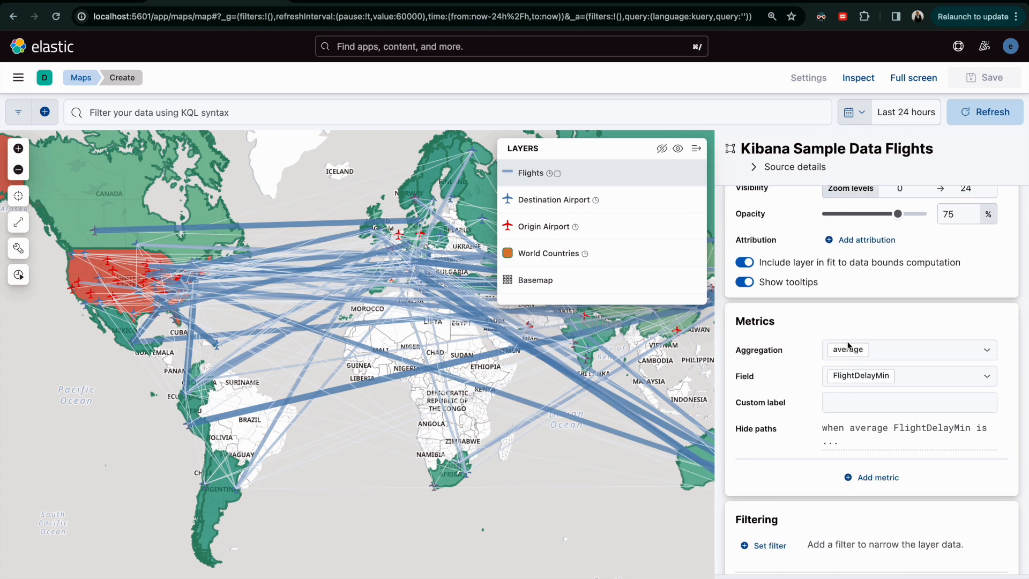
{"action": "scroll", "coordinate": [862, 381], "scroll_direction": "down", "scroll_amount": 5}
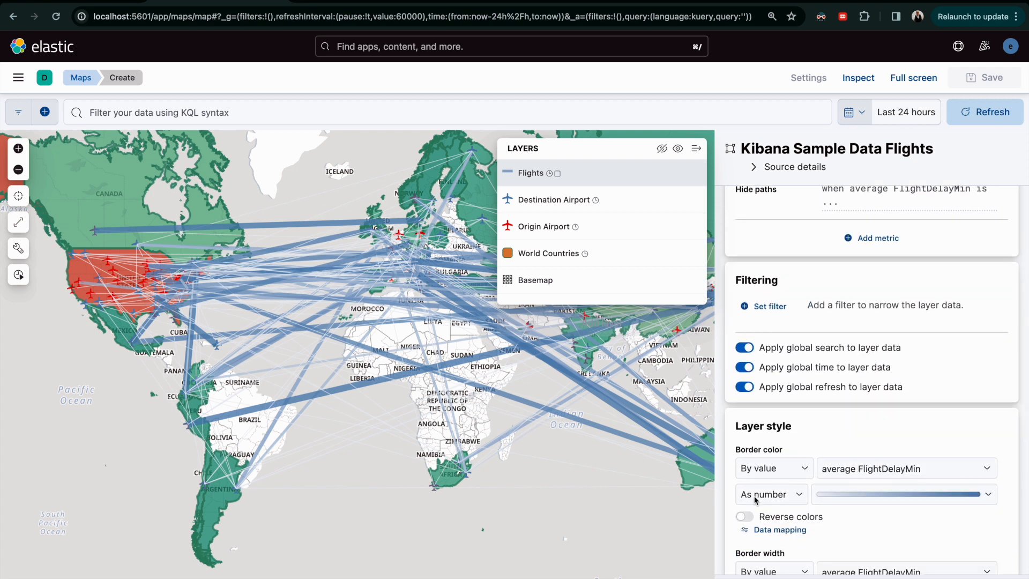
{"action": "left_click", "coordinate": [799, 494]}
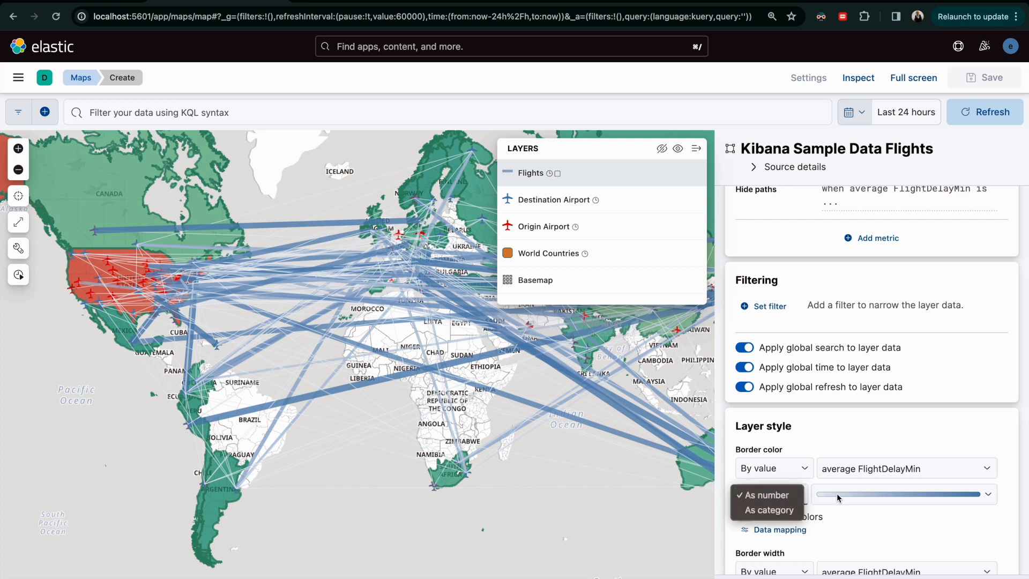
{"action": "left_click", "coordinate": [871, 498]}
{"action": "left_click", "coordinate": [879, 498]}
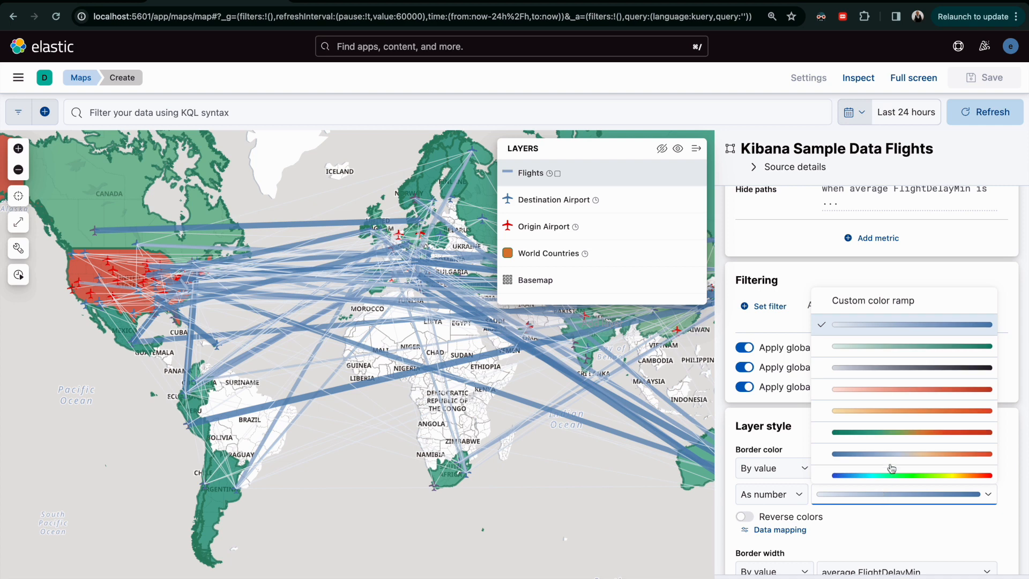
{"action": "left_click", "coordinate": [879, 433]}
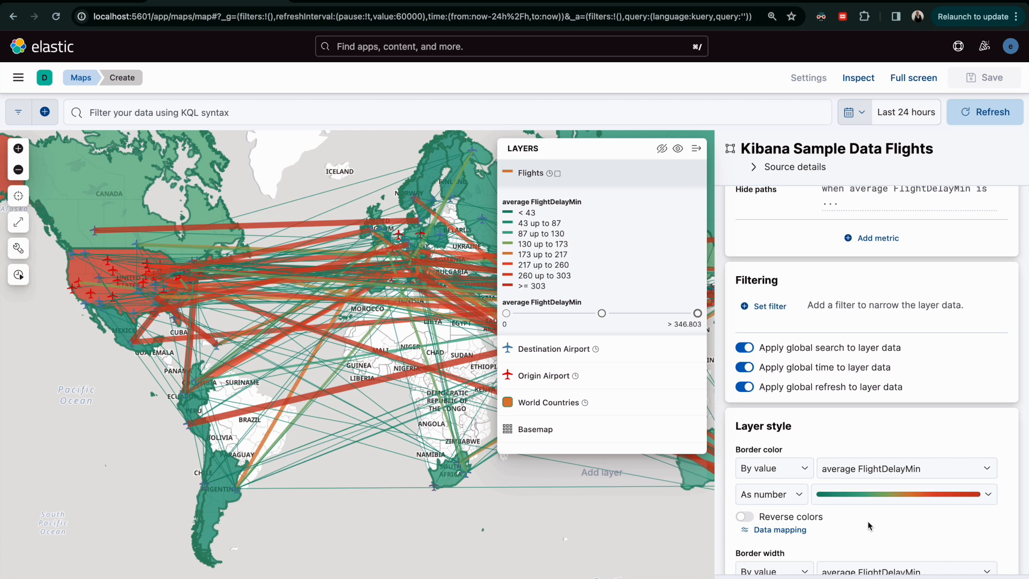
Step: Review the remaining Flights layer settings, collapse the layer's legend, and keep the layer changes
{"action": "scroll", "coordinate": [869, 525], "scroll_direction": "down", "scroll_amount": 3}
{"action": "scroll", "coordinate": [869, 525], "scroll_direction": "down", "scroll_amount": 5}
{"action": "scroll", "coordinate": [870, 526], "scroll_direction": "down", "scroll_amount": 8}
{"action": "scroll", "coordinate": [854, 395], "scroll_direction": "up", "scroll_amount": 12}
{"action": "scroll", "coordinate": [854, 395], "scroll_direction": "up", "scroll_amount": 14}
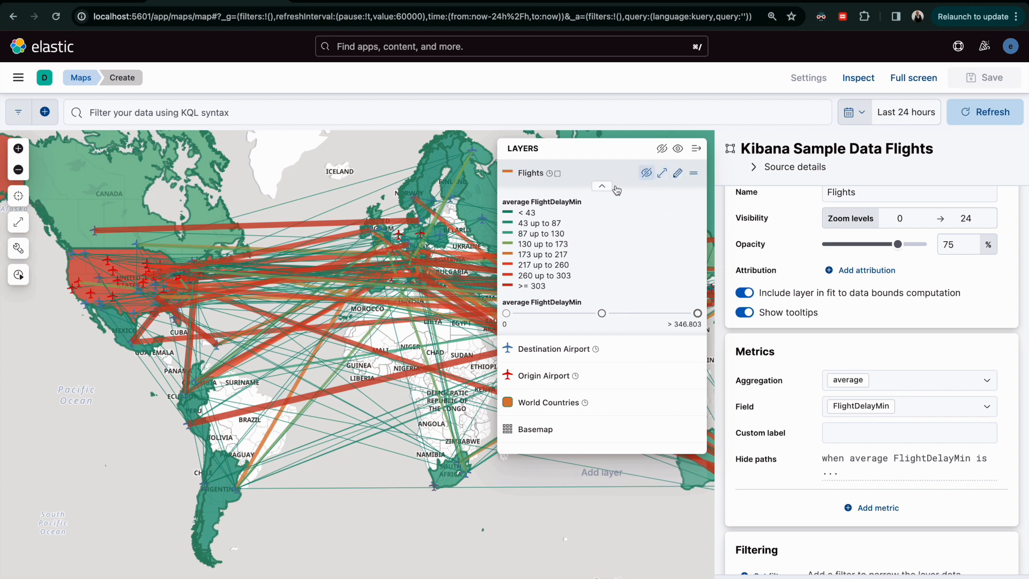
{"action": "left_click", "coordinate": [602, 186]}
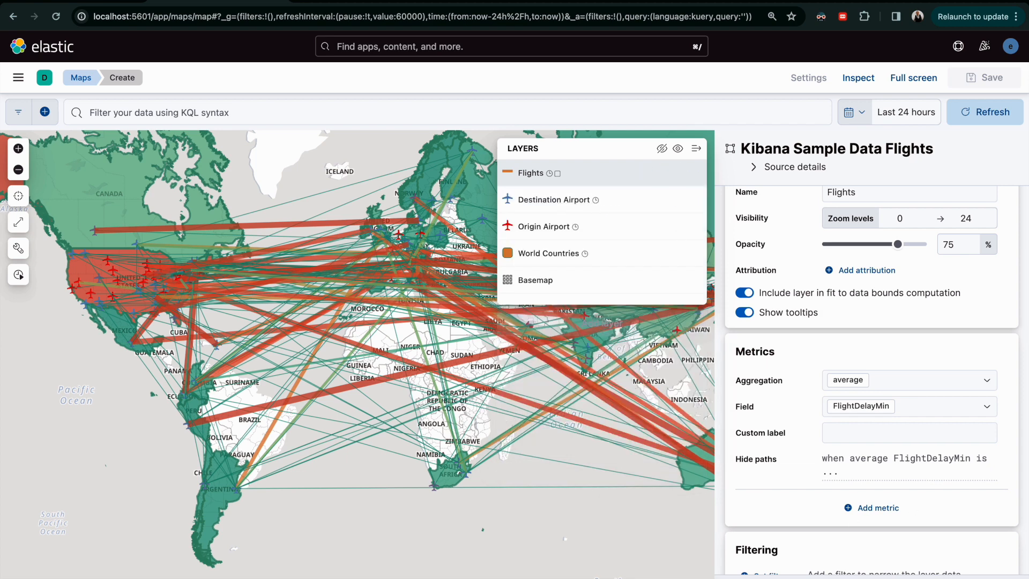
{"action": "left_click", "coordinate": [971, 577]}
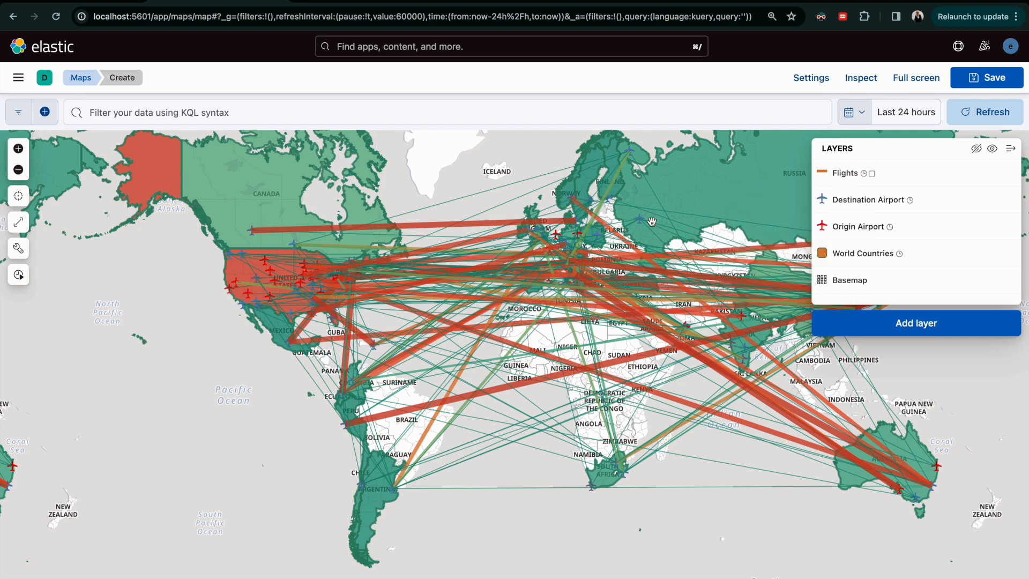
Step: Inspect the average FlightDelayMin of several flight paths over Africa and the Atlantic
{"action": "left_click", "coordinate": [610, 415]}
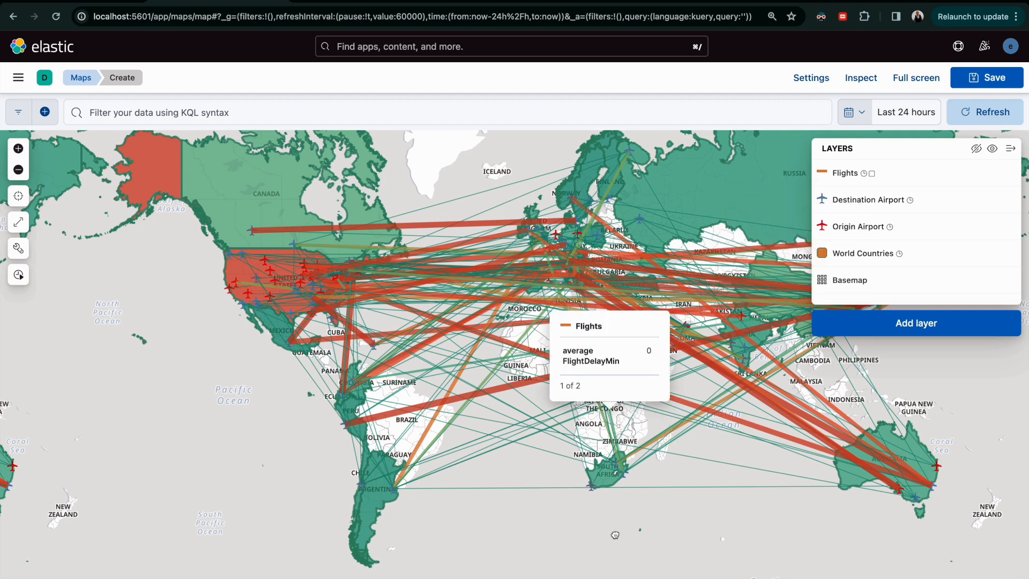
{"action": "left_click_drag", "start_coordinate": [614, 535], "coordinate": [509, 530]}
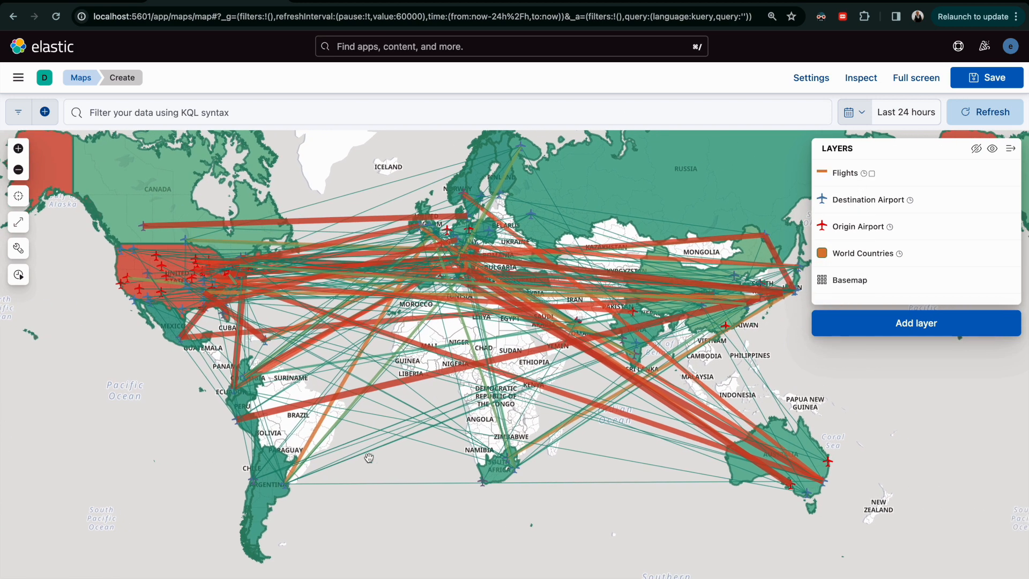
{"action": "left_click", "coordinate": [385, 349]}
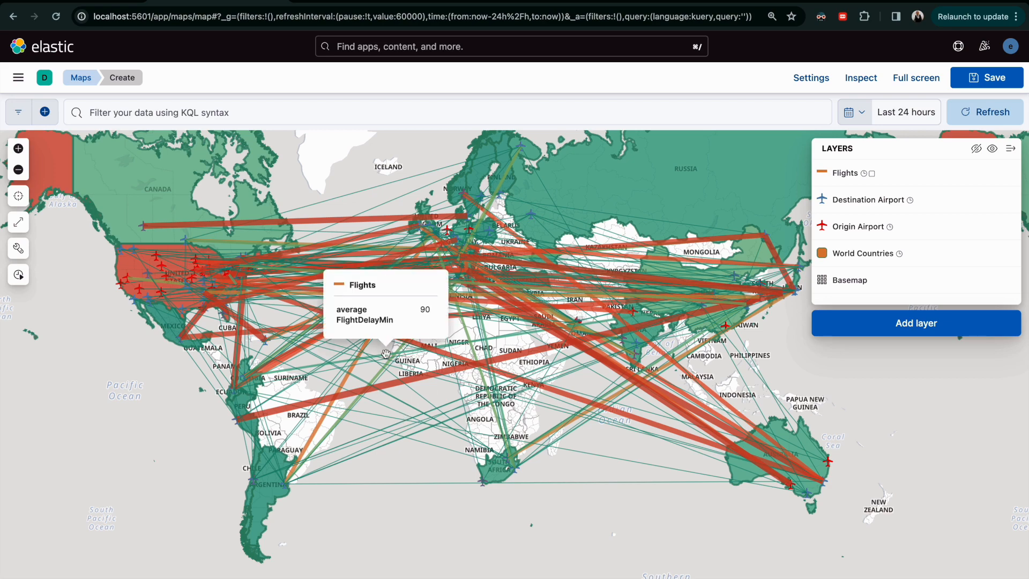
{"action": "left_click", "coordinate": [403, 394]}
{"action": "left_click", "coordinate": [379, 388]}
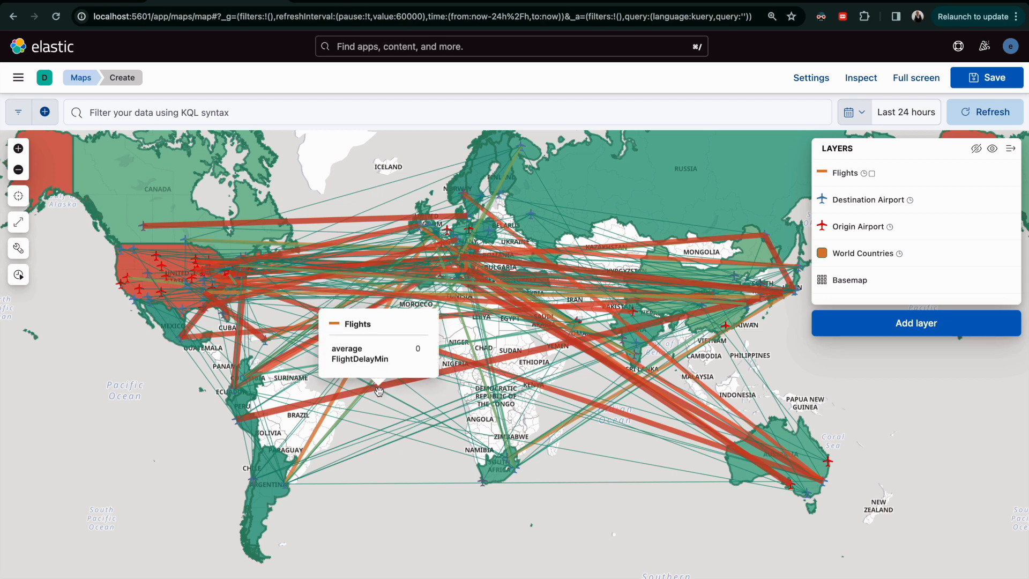
Step: Save the map to the library with the title topic2.3, without adding it to a dashboard
{"action": "left_click", "coordinate": [986, 78]}
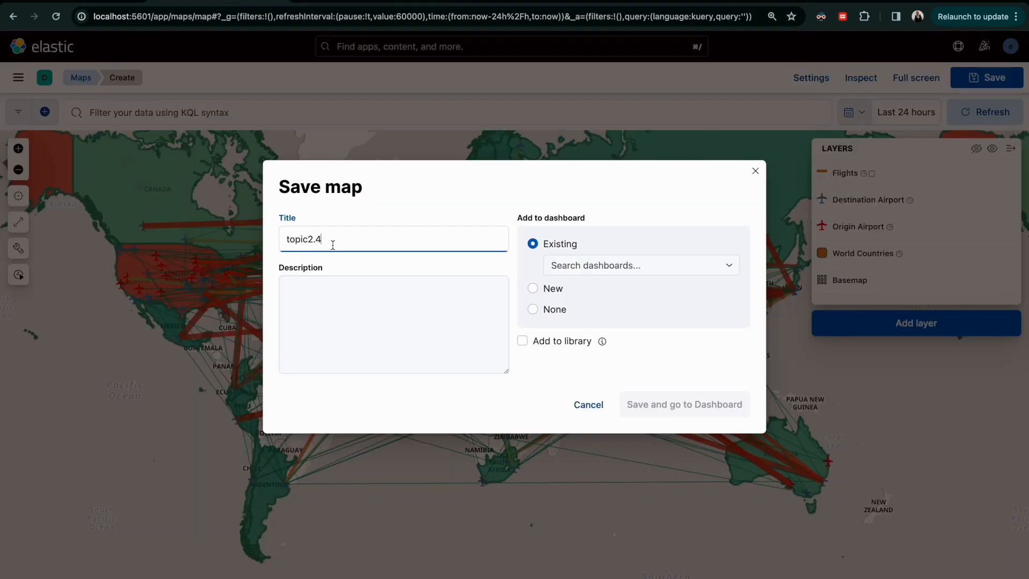
{"action": "left_click", "coordinate": [534, 309]}
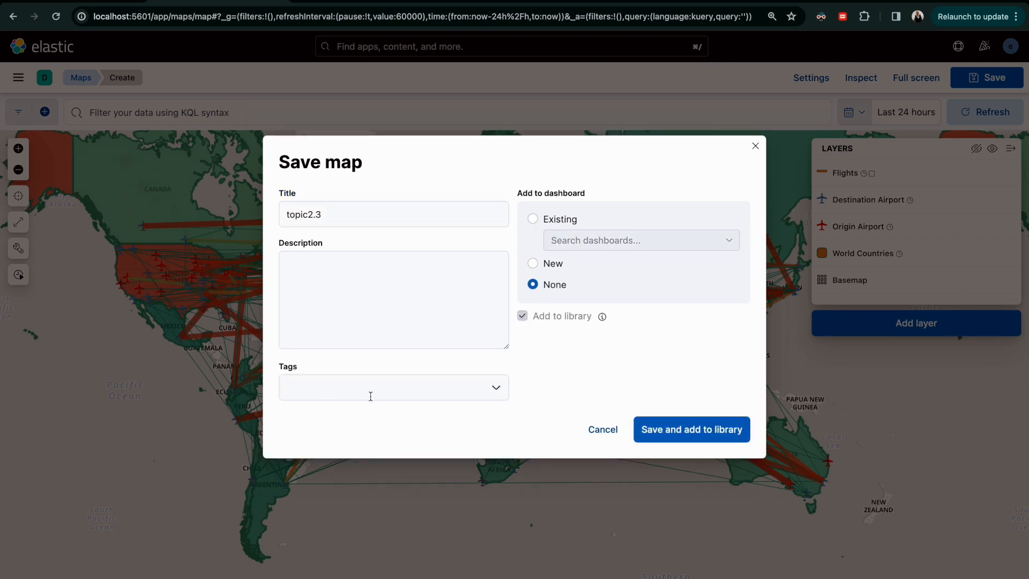
{"action": "left_click", "coordinate": [371, 396]}
{"action": "left_click", "coordinate": [349, 417]}
{"action": "left_click", "coordinate": [693, 428]}
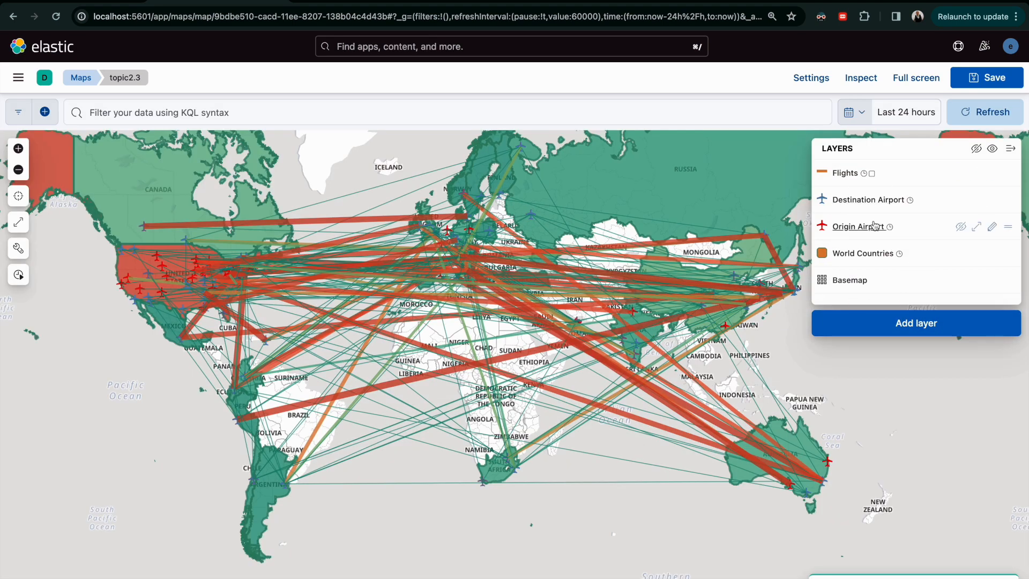
Step: Examine the saved map's flight paths and the World Countries flight counts for Russia
{"action": "mouse_move", "coordinate": [505, 333]}
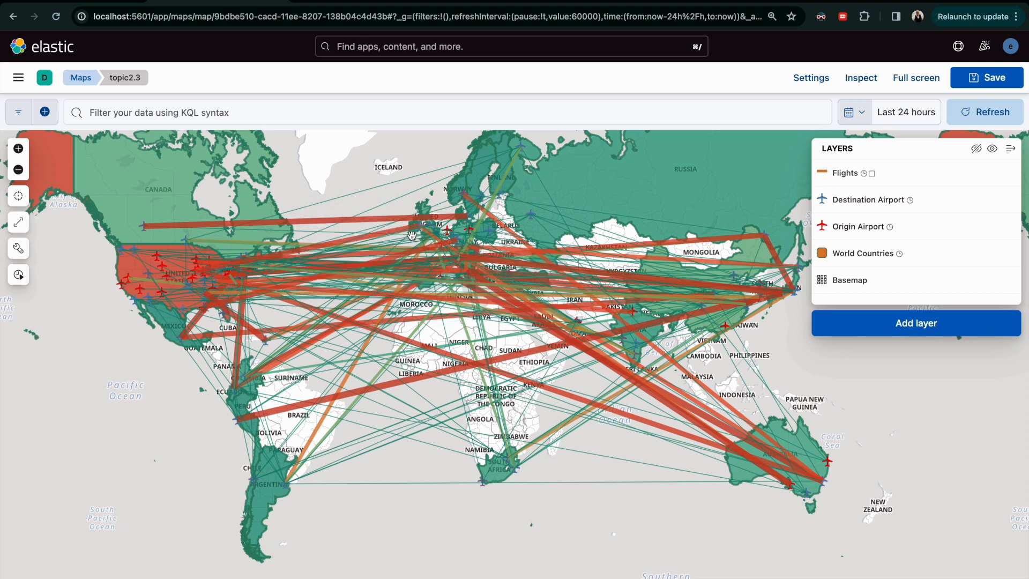
{"action": "mouse_move", "coordinate": [454, 319]}
{"action": "mouse_move", "coordinate": [551, 242]}
{"action": "mouse_move", "coordinate": [596, 169]}
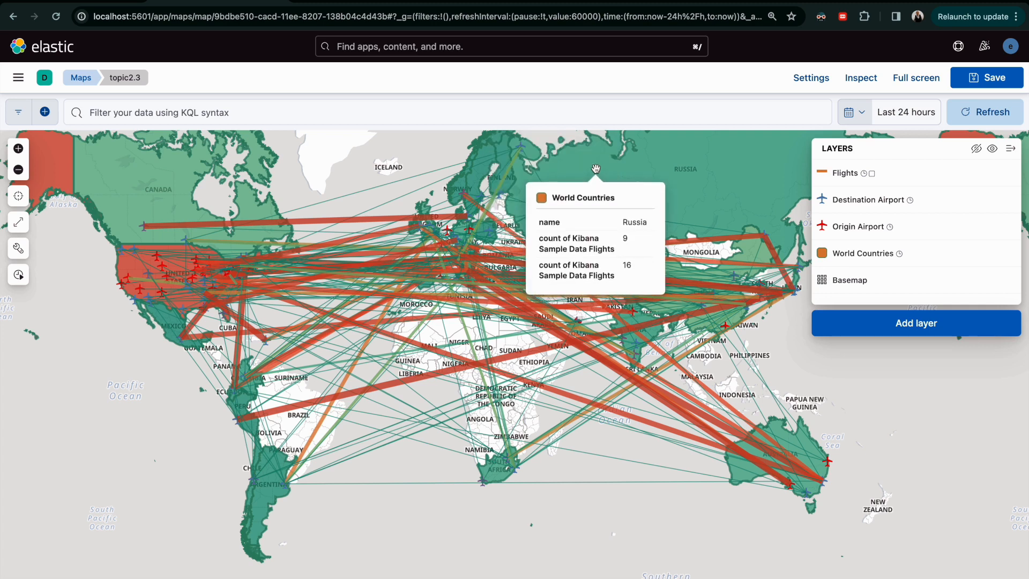